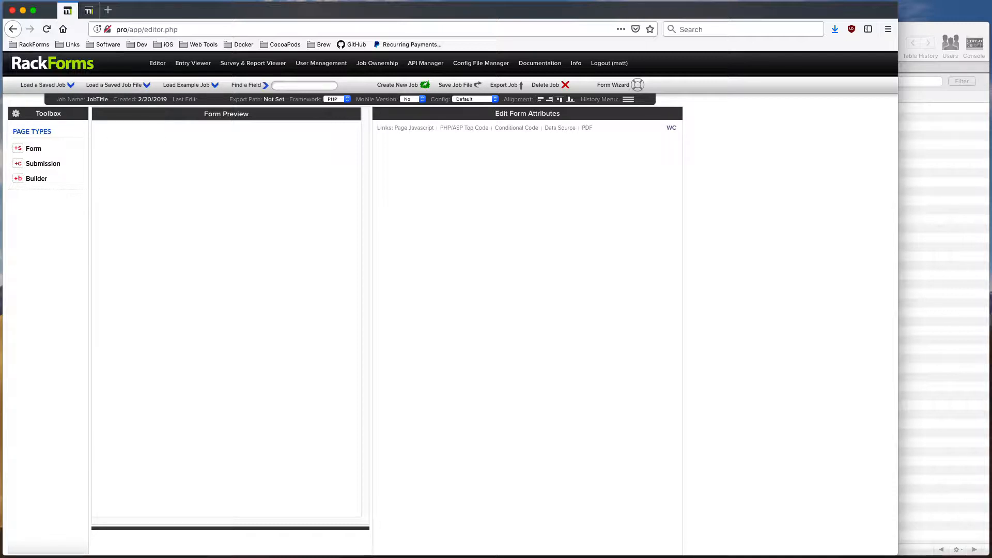
Add a form page headed "Step 1" with a text field and a submit button, followed by a submission page
left_click(31, 149)
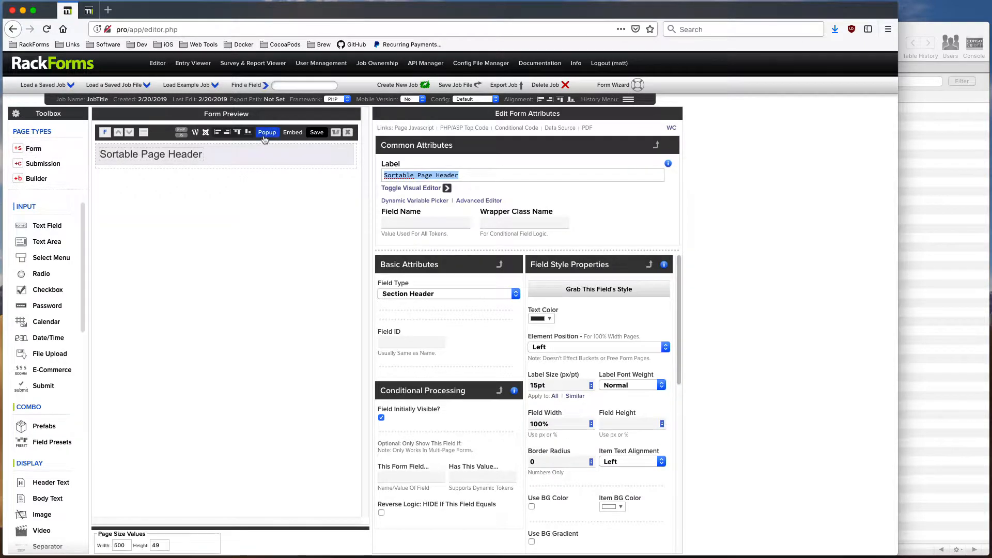
type("Step 1")
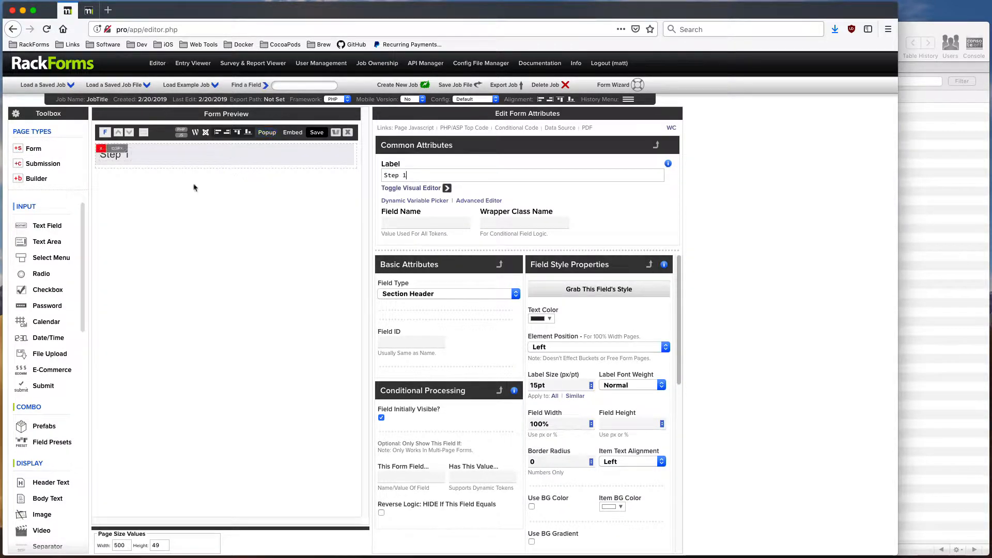
left_click(47, 225)
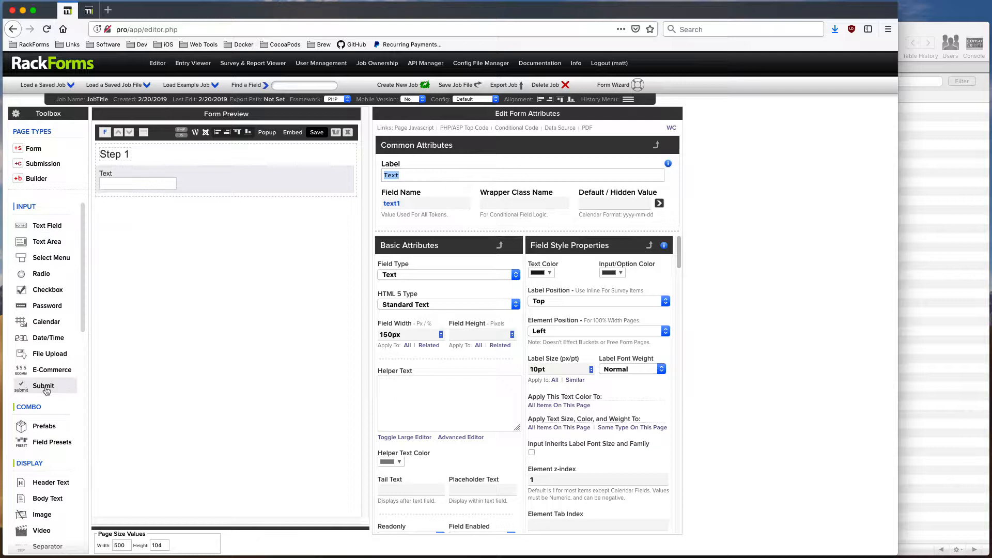
left_click(43, 385)
left_click(43, 163)
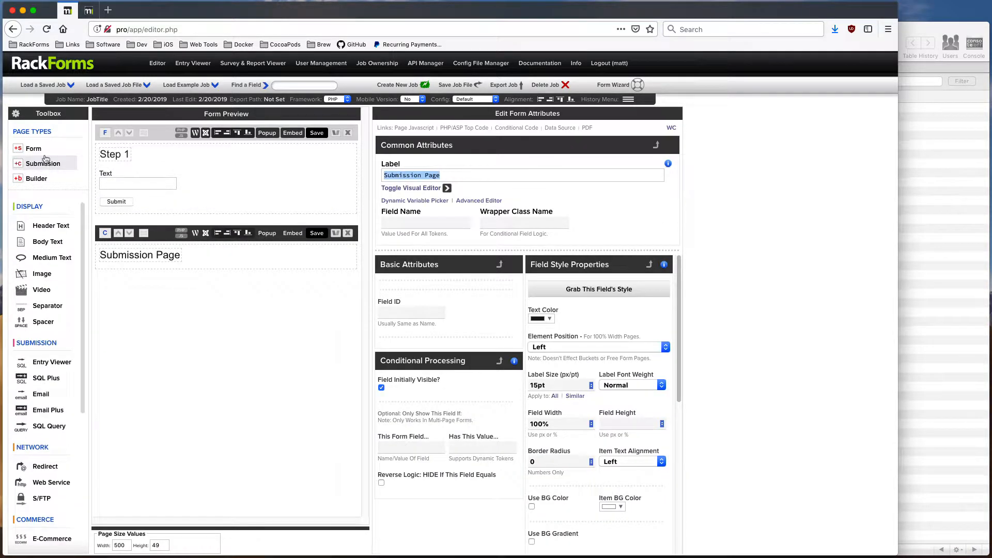
Add a second form page labelled "Step 2 - Manager" with a text field and submit button, followed by another submission page
left_click(42, 153)
type("St")
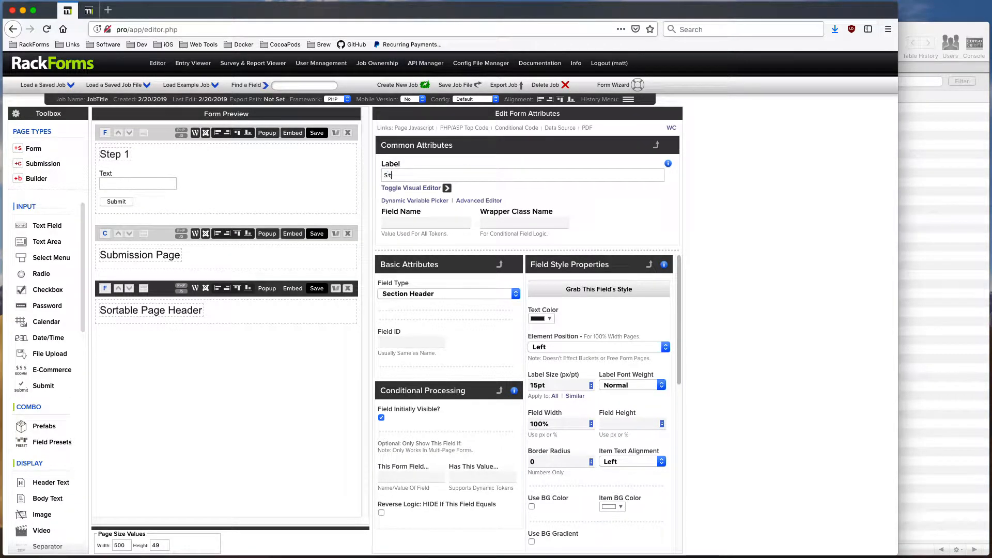
type("ep 2 - Manager")
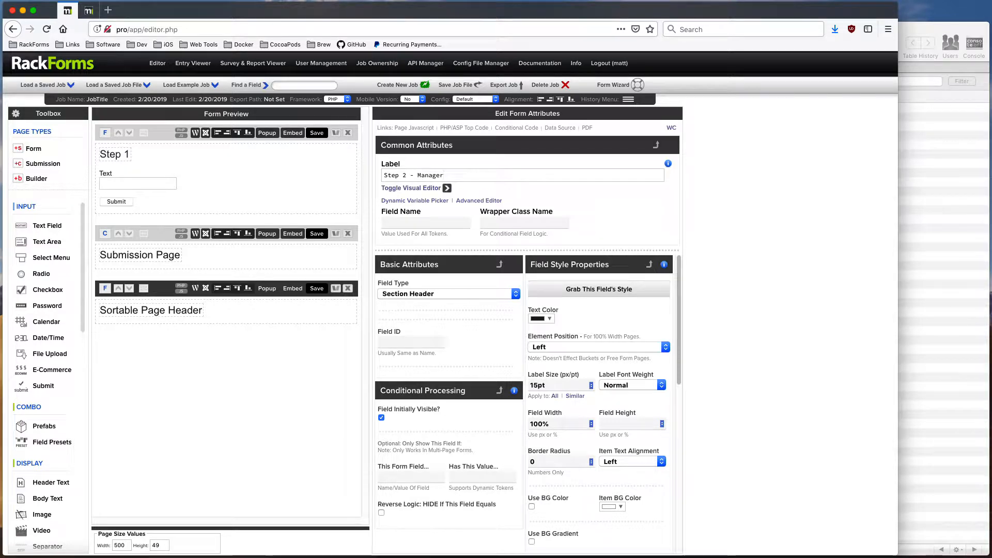
left_click(48, 226)
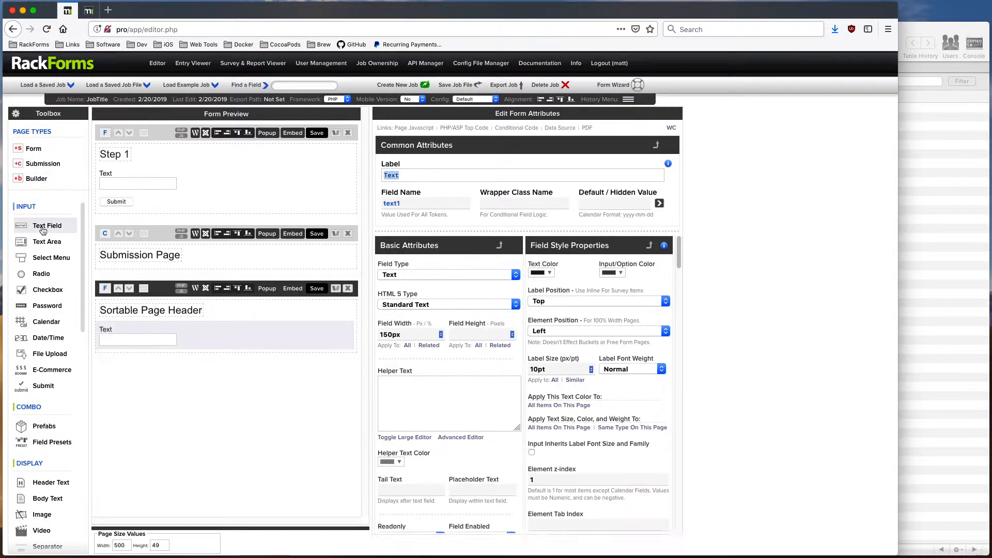
left_click(53, 386)
left_click(43, 163)
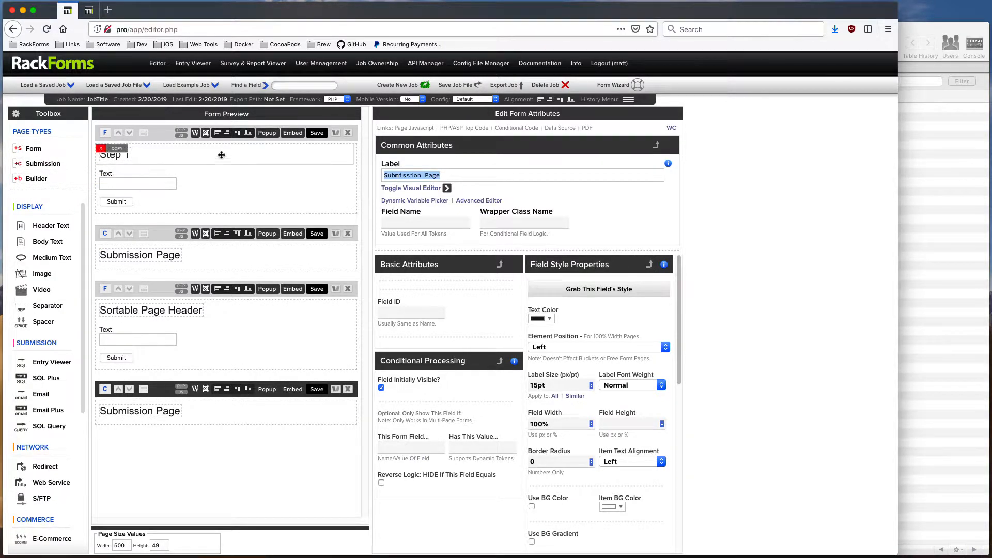
Mark both the Step 1 form page and the second form page as Page Not Required
mouse_move(192, 182)
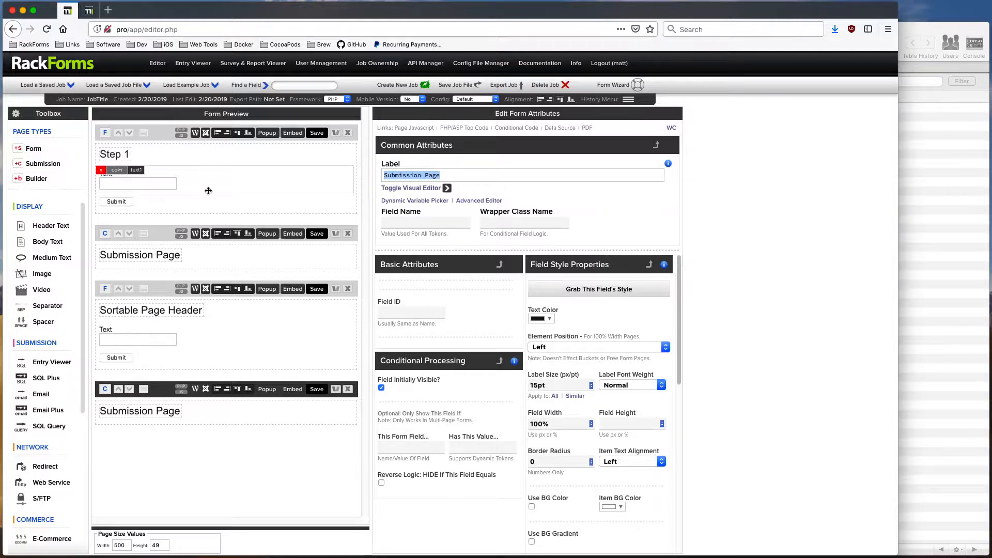
left_click(167, 137)
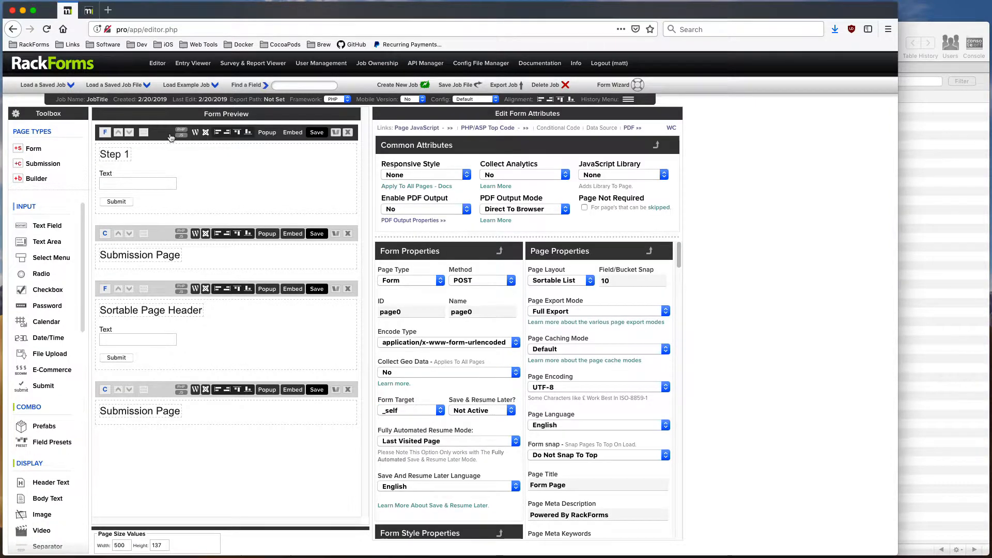
left_click(585, 207)
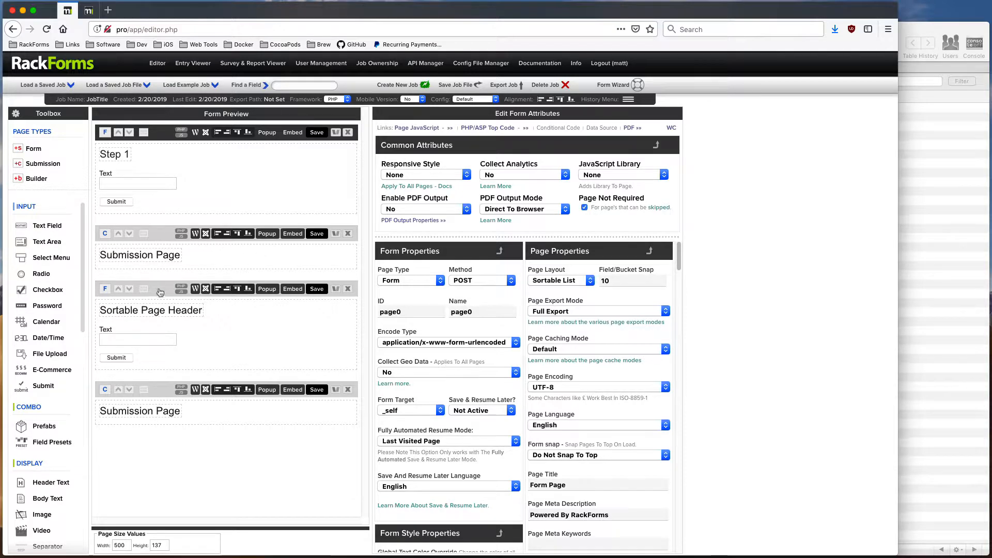
left_click(157, 294)
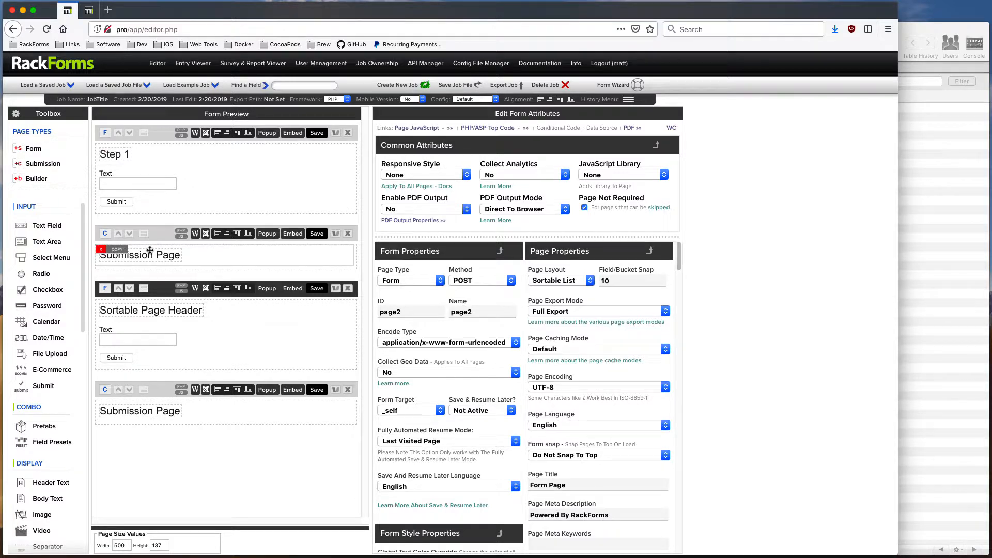
Open the SQL+ Automator for the Step 1 text field and set the table name to steps
left_click(150, 250)
left_click(190, 178)
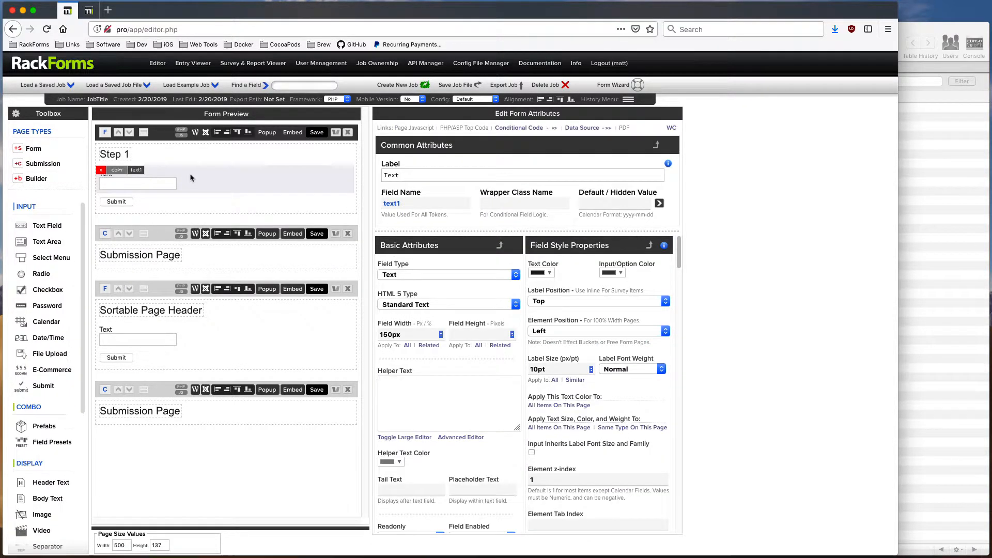
right_click(190, 178)
left_click(261, 284)
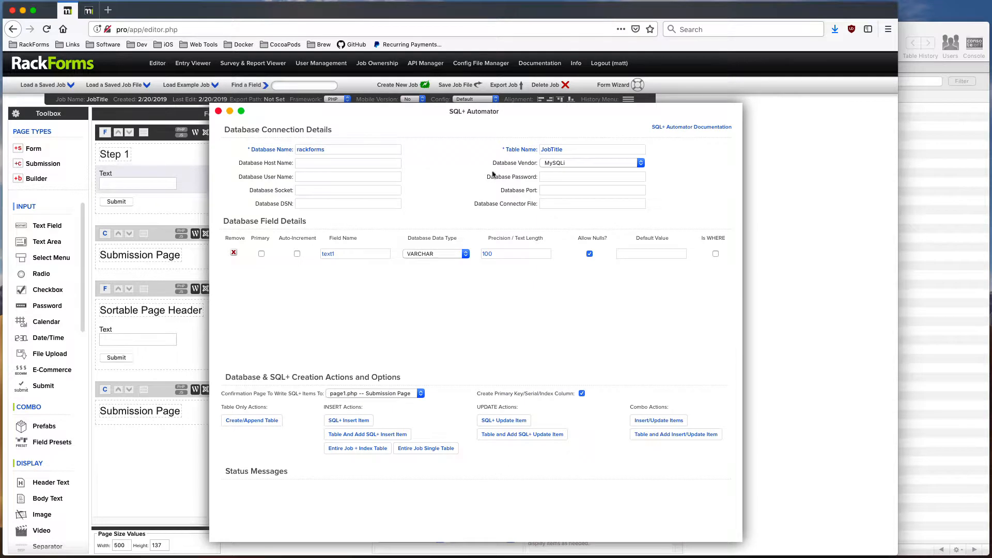
double_click(567, 150)
type("steps")
Rename the database field to name, and create the table together with its SQL+ insert item on the first submission page
left_click(325, 254)
left_click_drag(344, 253, 318, 253)
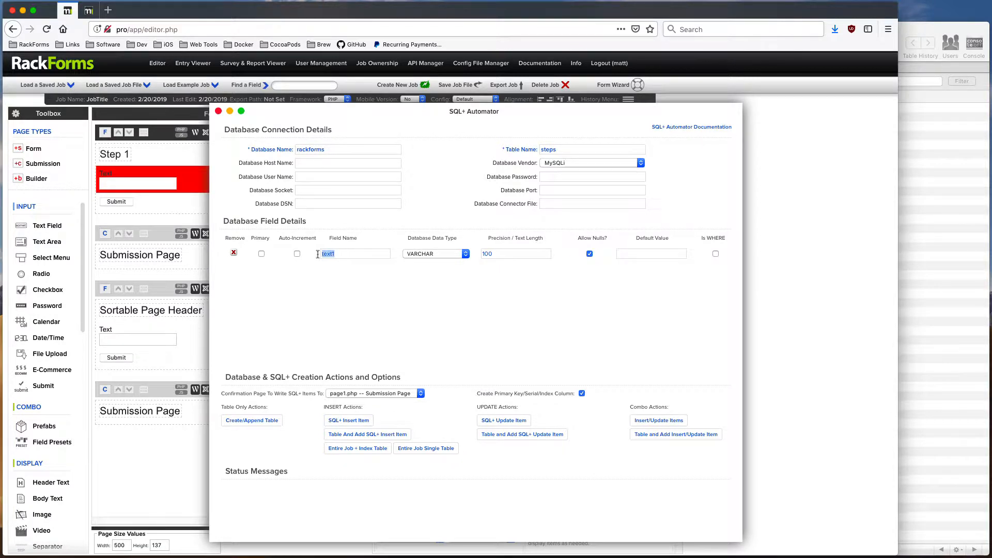
type("name")
key("Tab")
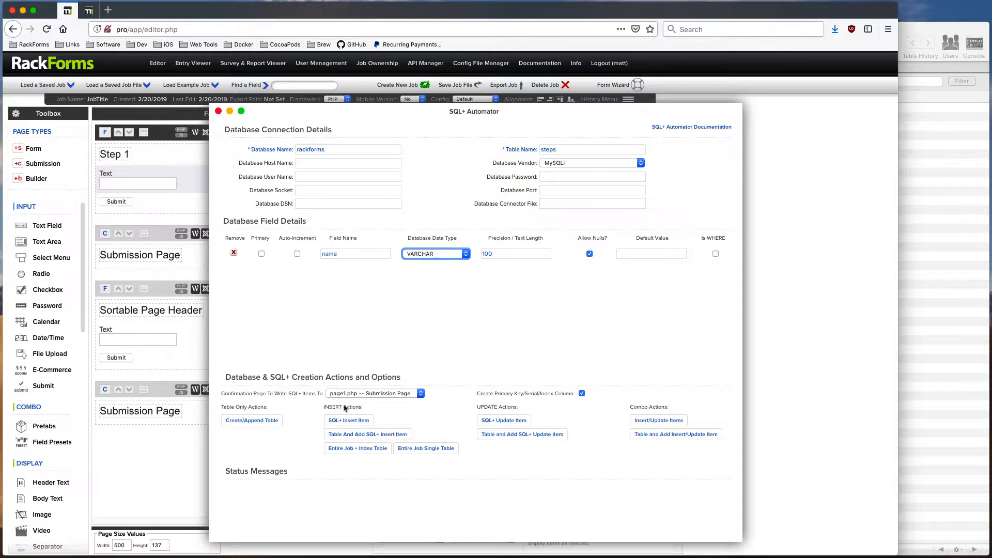
left_click(360, 434)
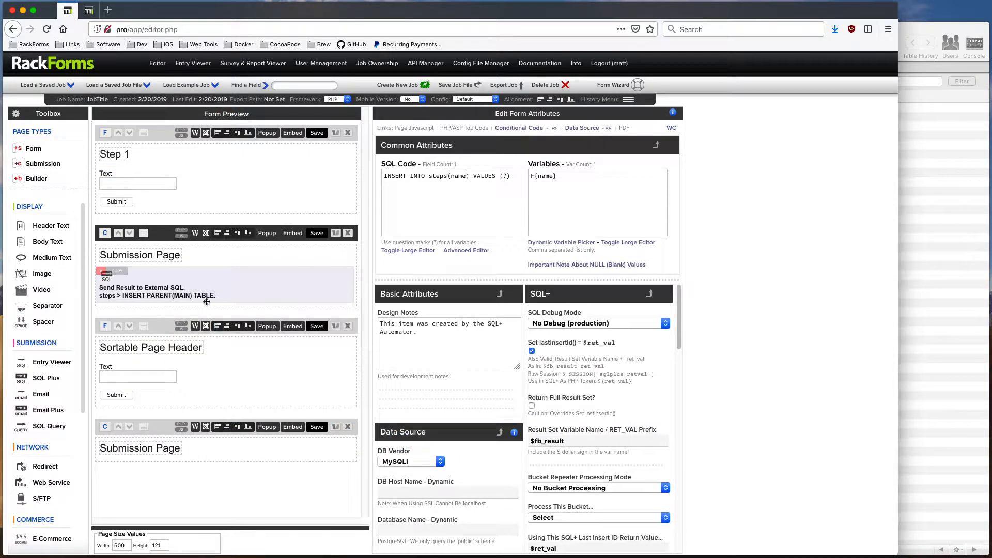
Switch to the MySQL client, refresh the table list and view the contents of the steps table
left_click(939, 208)
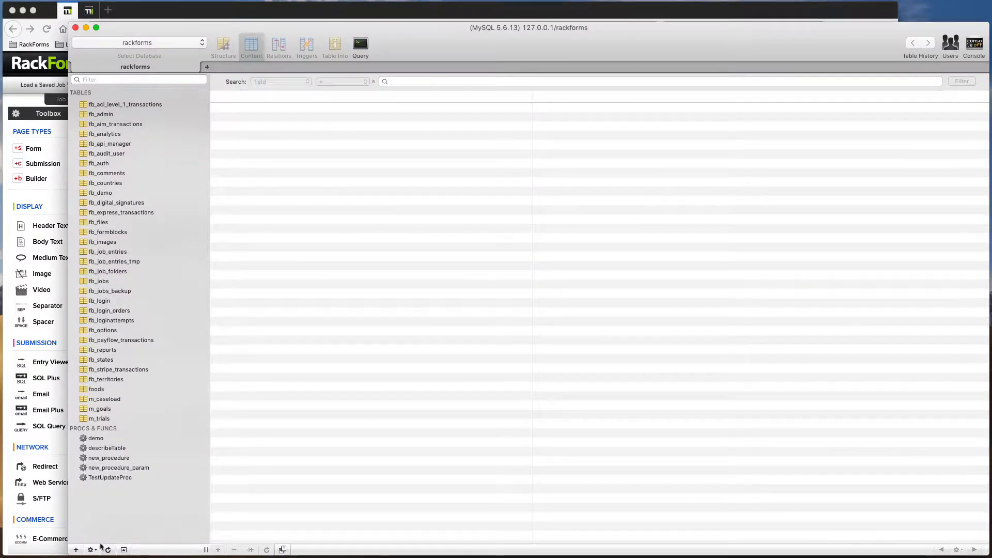
left_click(108, 549)
left_click(96, 428)
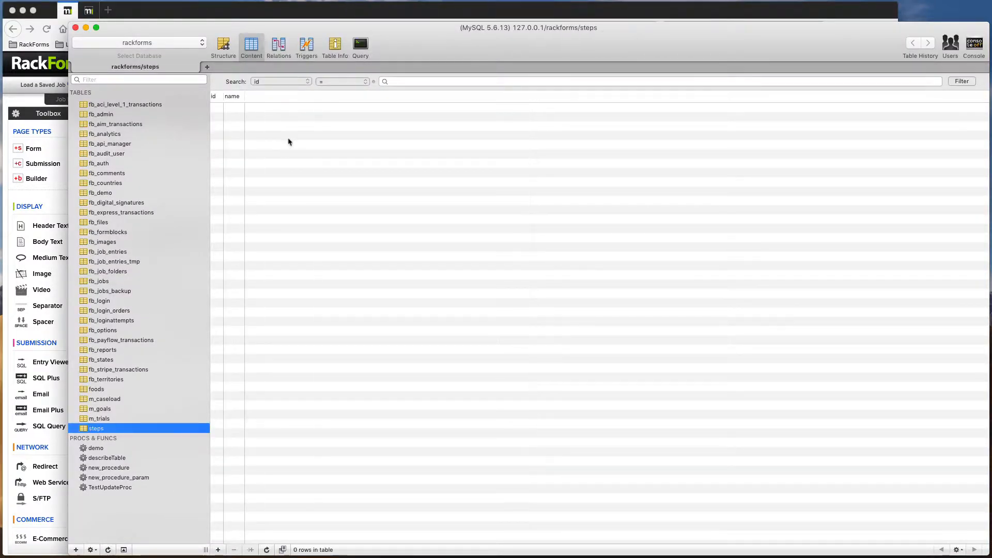
Save the job in RackForms, submit the Step 1 form with a first name, and check the steps table in the MySQL client
left_click(263, 18)
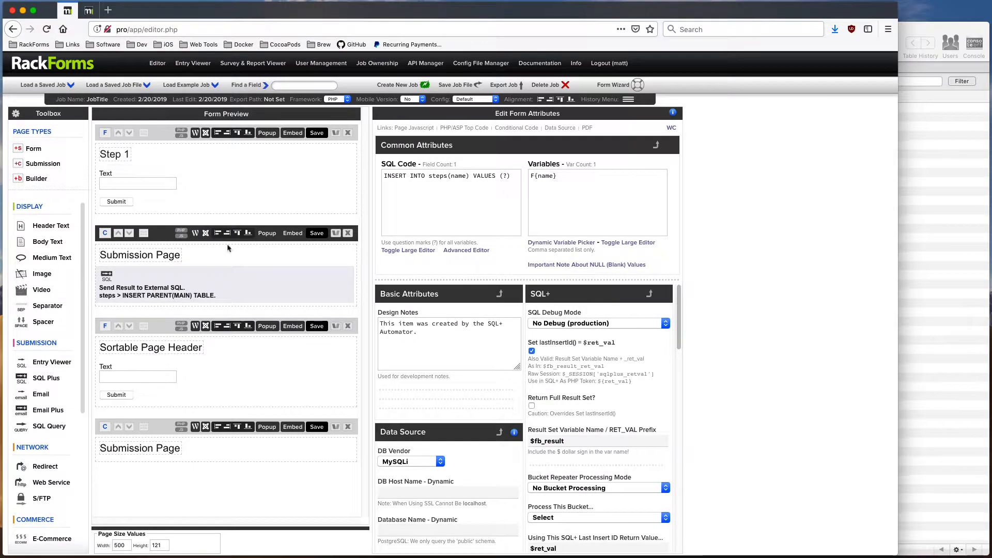
left_click(317, 133)
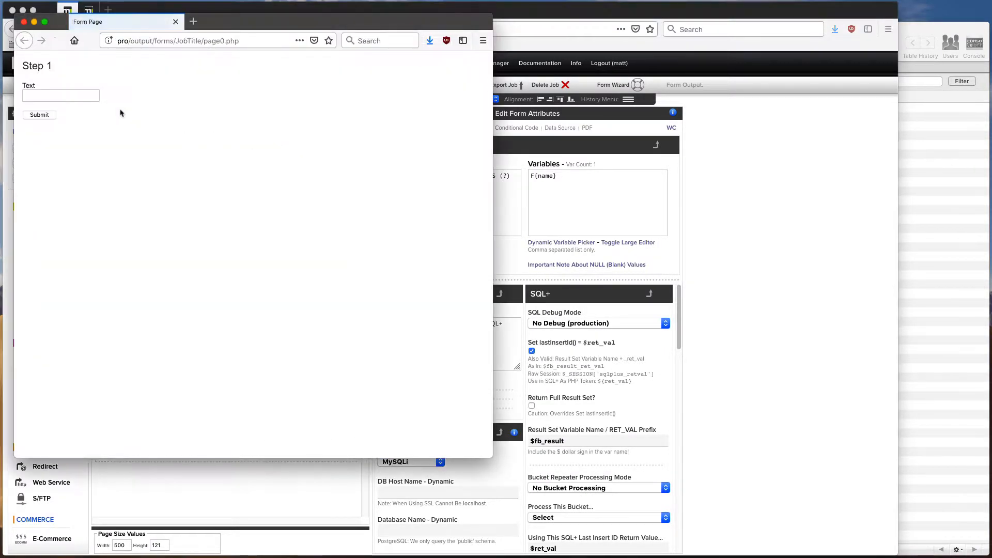
type("Matt")
left_click(114, 132)
left_click(42, 116)
left_click(25, 22)
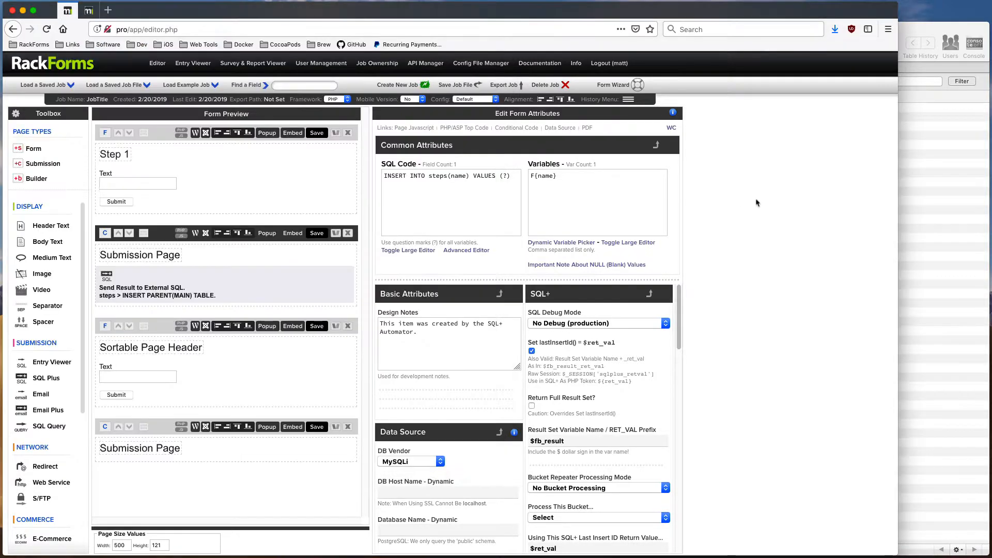
left_click(906, 215)
key("super+r")
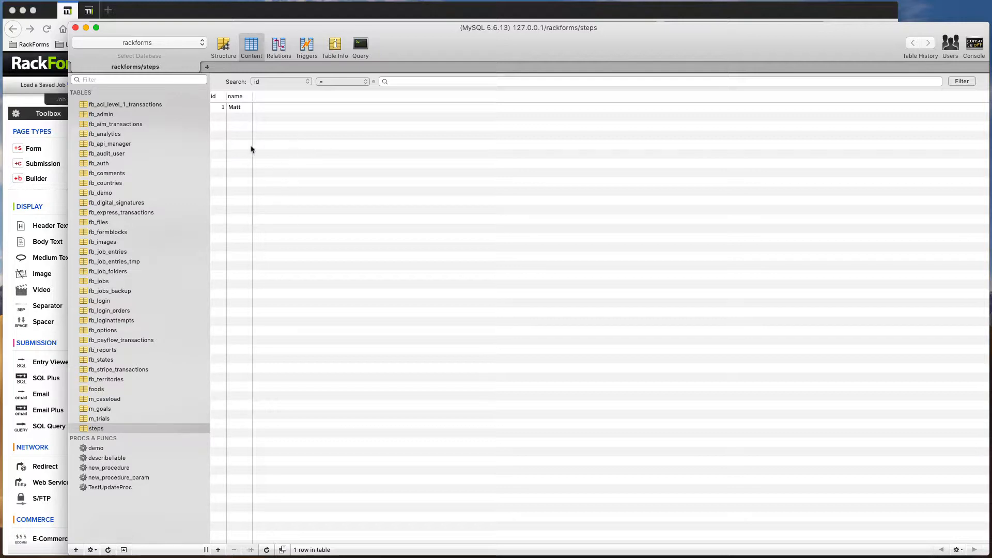
Add a VARCHAR column named manager with length 100 to the steps table and view the table's contents
left_click(223, 46)
double_click(236, 109)
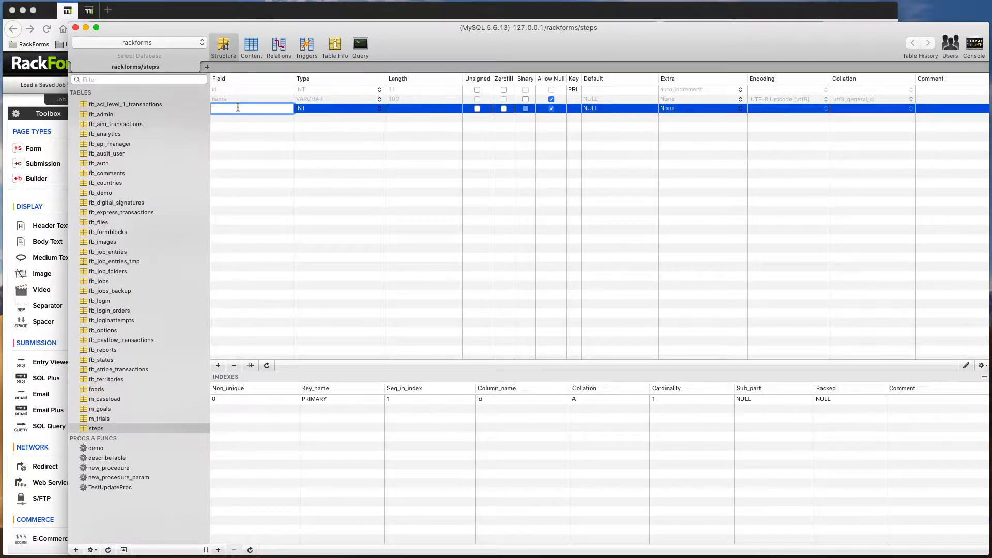
type("manager")
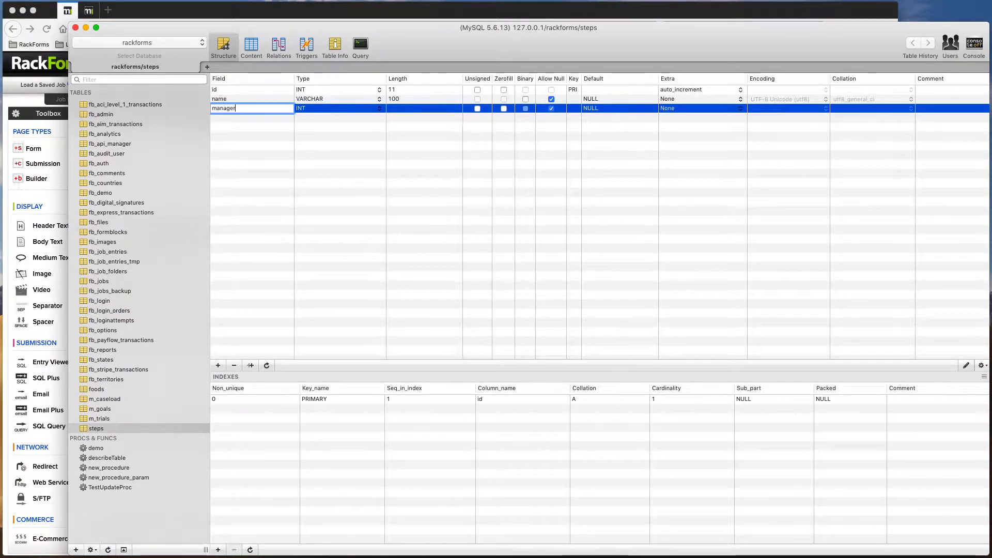
key("Tab")
type("V")
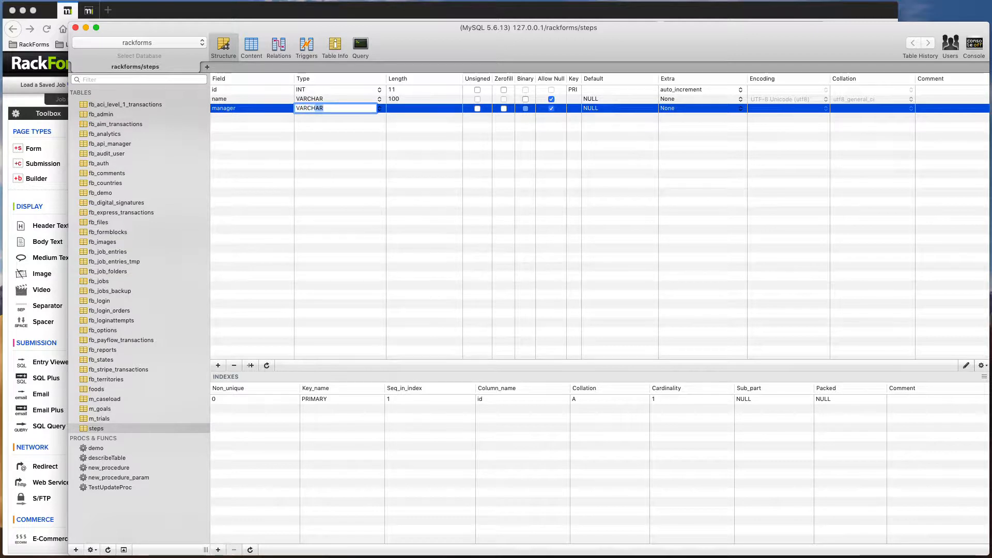
key("Tab")
type("100")
key("Tab")
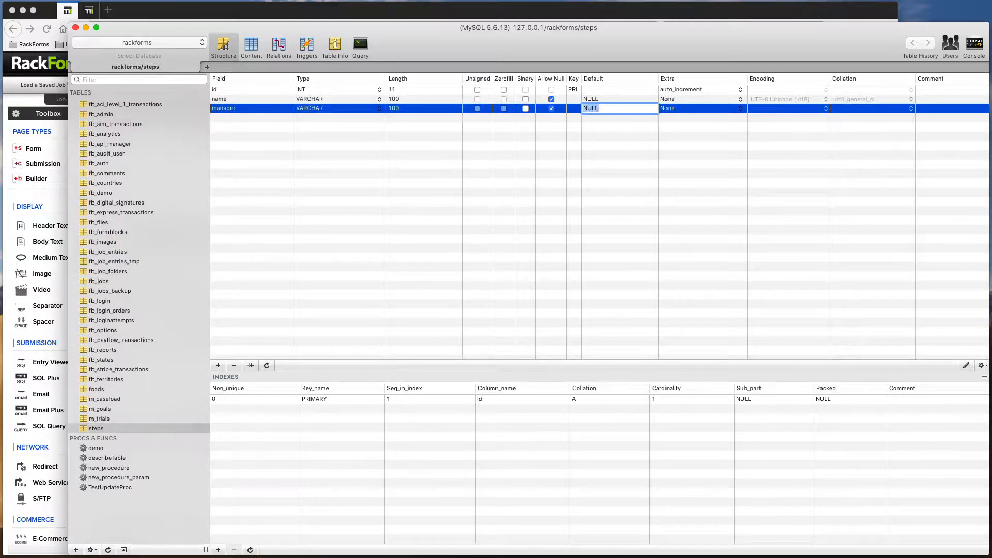
left_click(232, 118)
key("super+2")
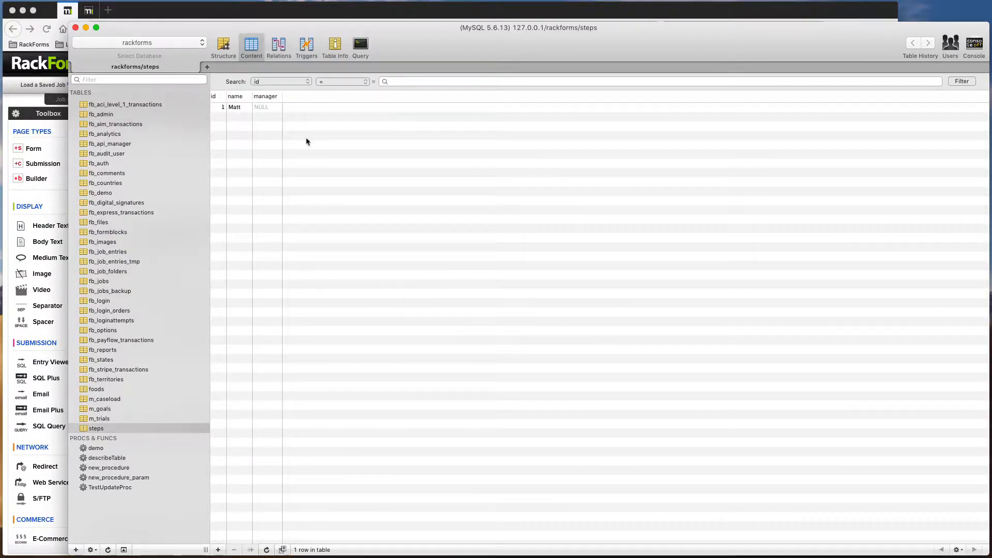
Back in RackForms, add an SQL Plus item to the second submission page, reusing the first insert query as INSERT INTO steps(manager) VALUES (?)
key("super+Tab")
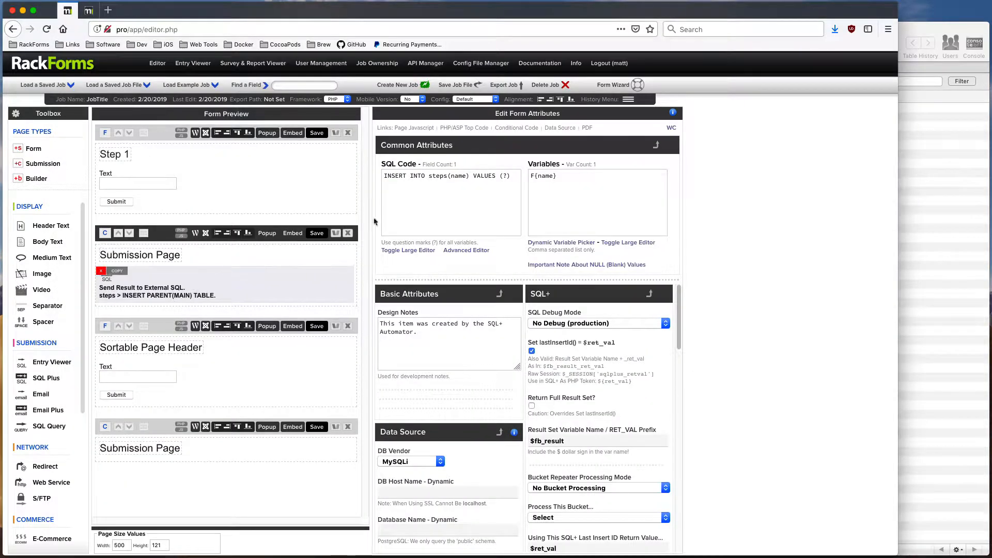
left_click_drag(511, 177, 379, 177)
key("super+c")
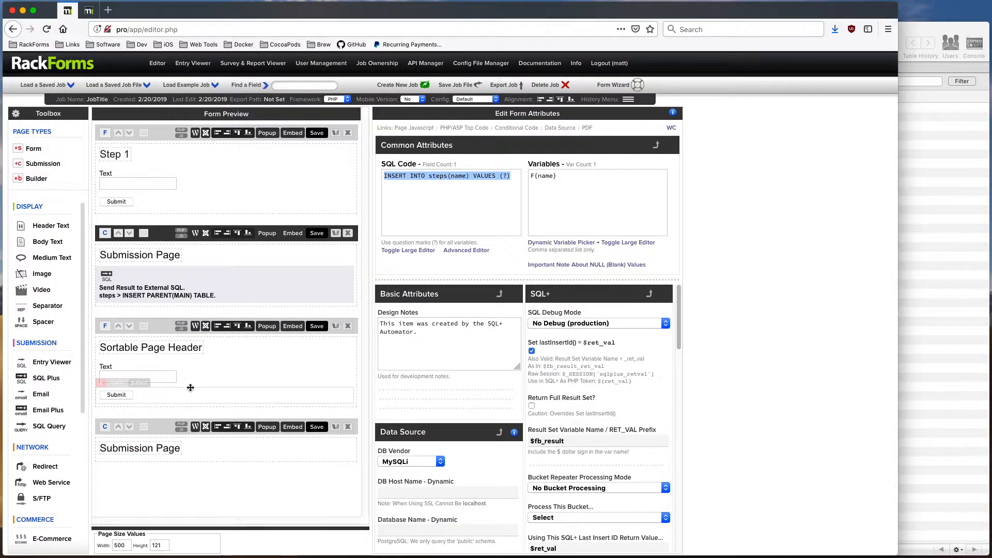
left_click(164, 446)
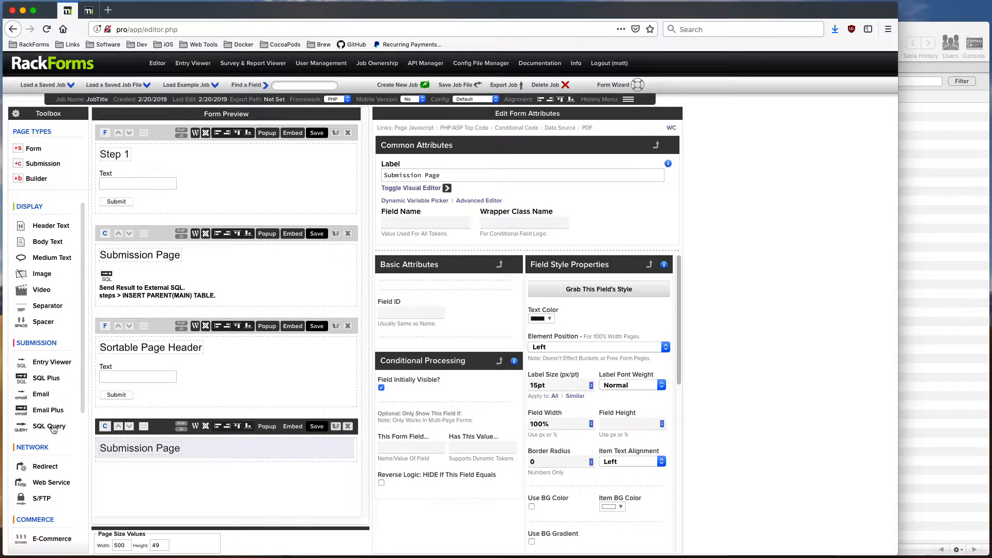
left_click(52, 378)
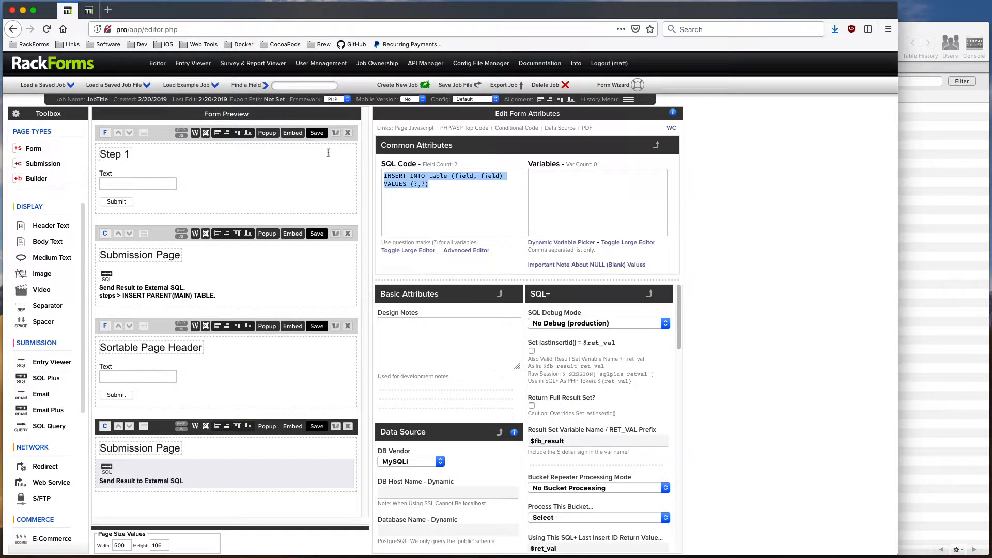
key("super+v")
type("manager")
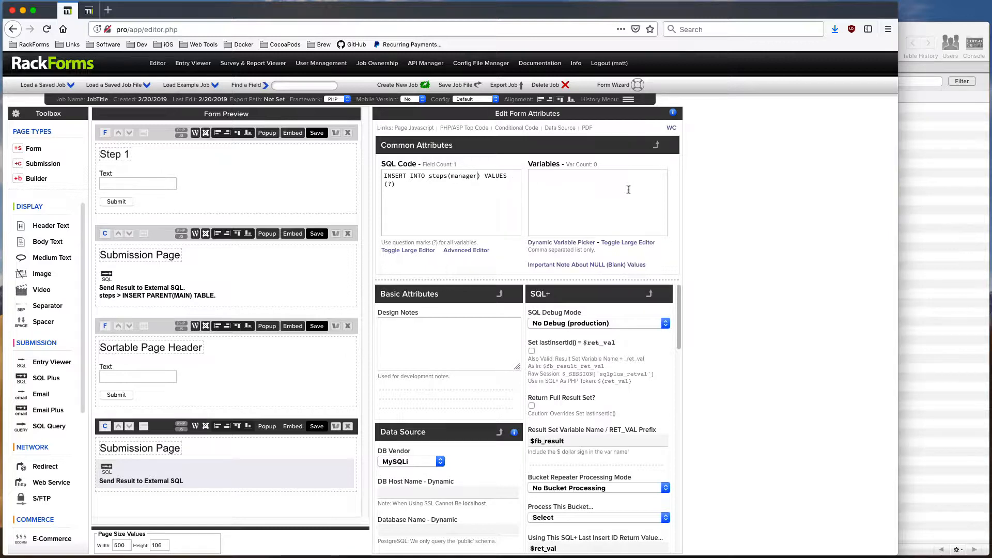
Label the second form page's text field "Manager"
left_click(135, 374)
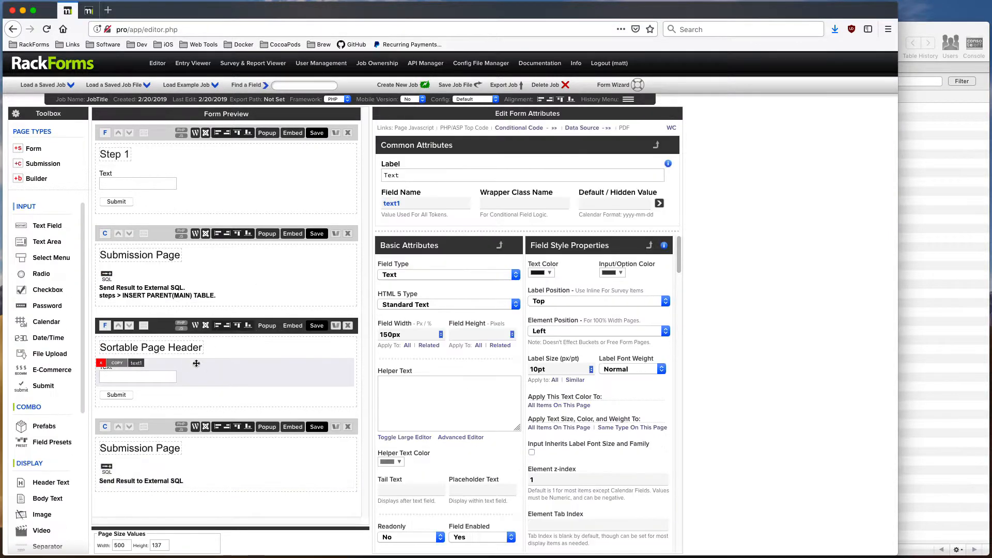
left_click_drag(400, 175, 375, 177)
type("Manager")
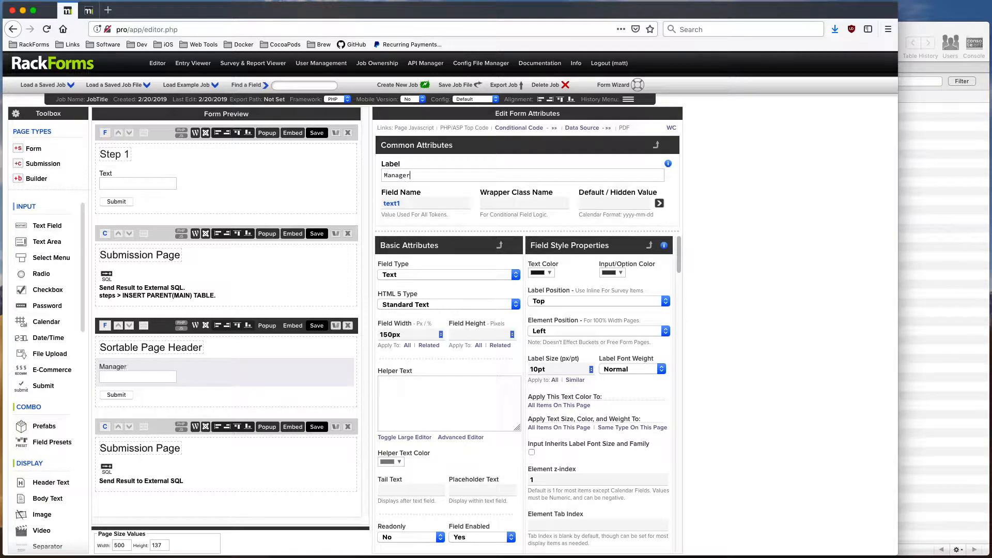
Set the Manager text field's field name to manager
key("Tab")
left_click(389, 203)
left_click_drag(390, 203, 382, 206)
type("m")
Add the dynamic field variable manager to the variables of the second submission page's SQL item
left_click(155, 476)
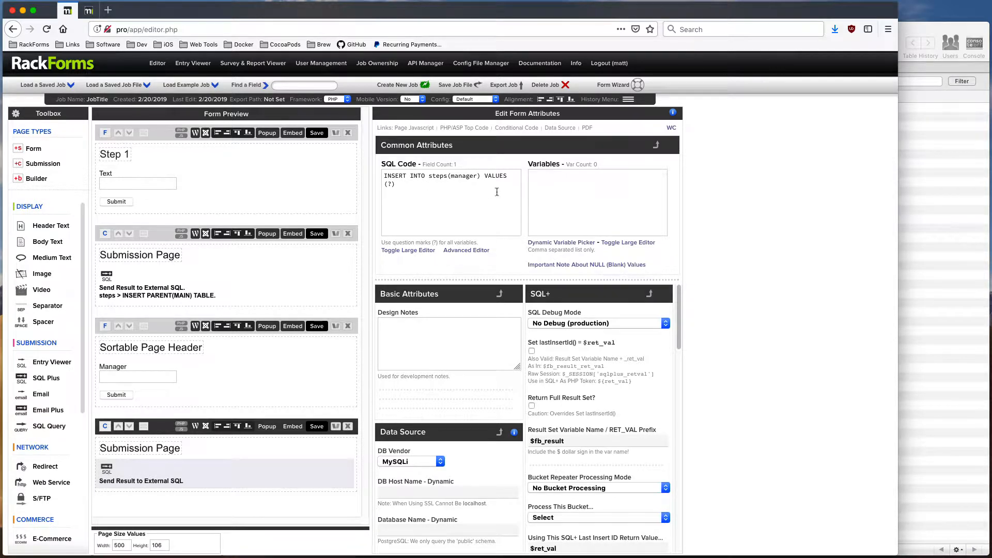
left_click(566, 244)
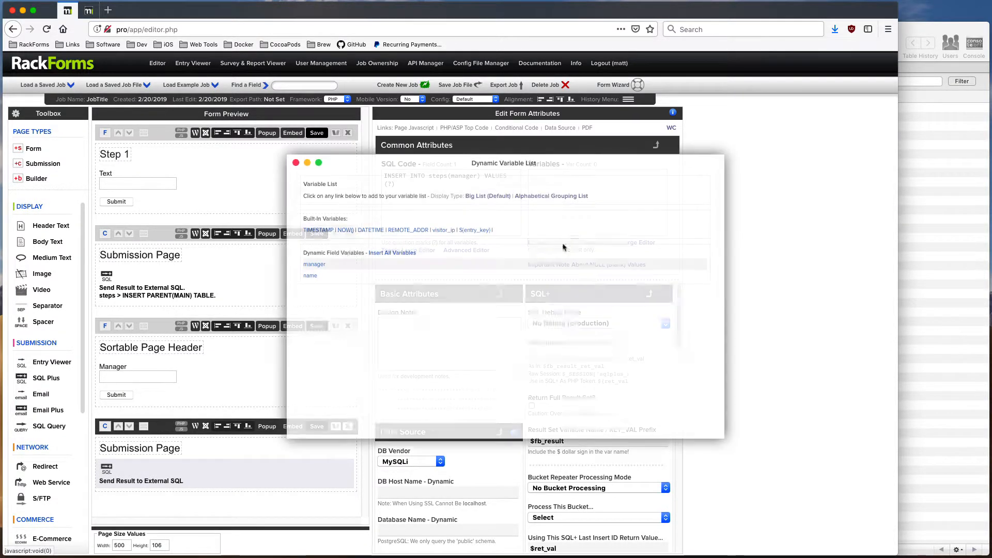
left_click(296, 163)
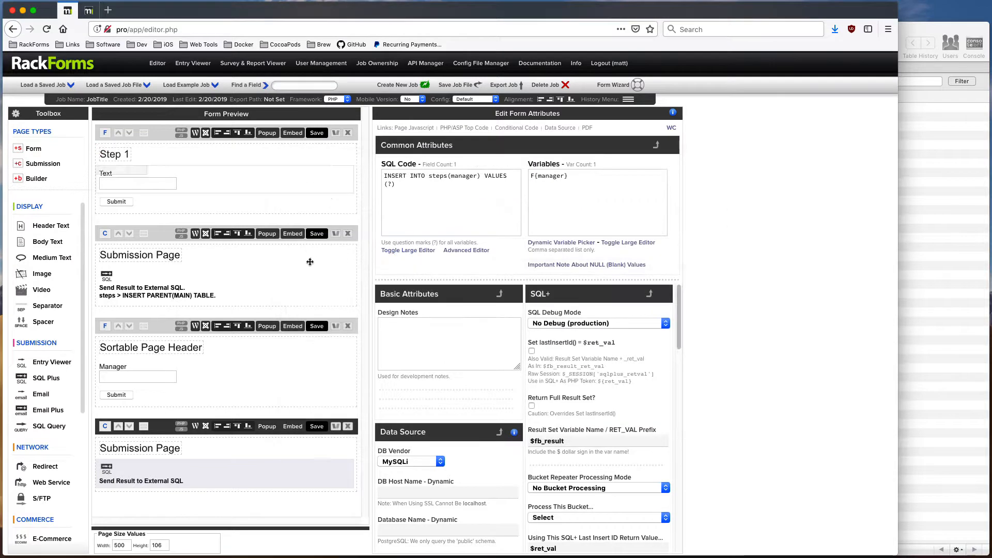
Save the second form page, submit it with a manager name, and refresh the steps table in the MySQL client
left_click(317, 326)
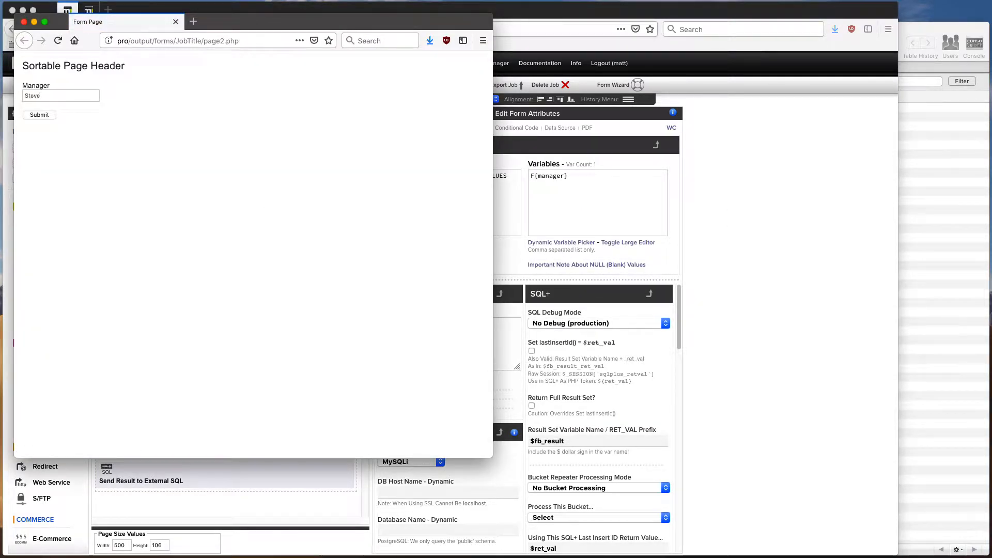
left_click(47, 117)
left_click(24, 22)
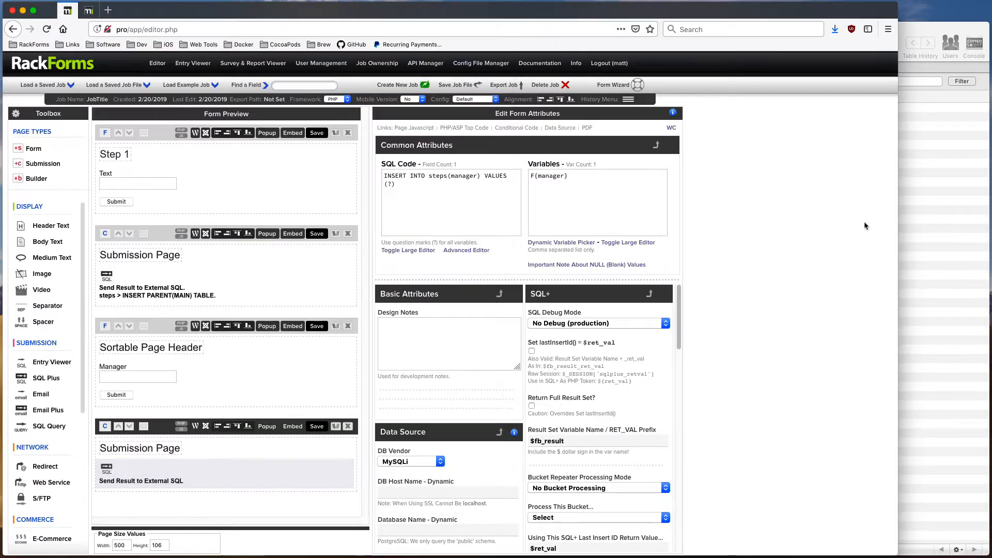
left_click(925, 231)
key("super+r")
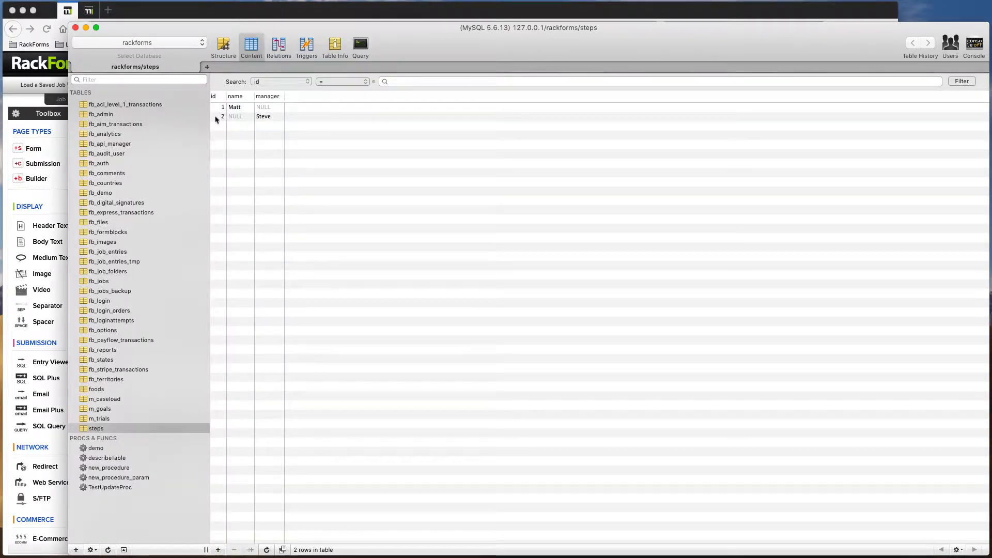
Delete row 2 from the steps table
right_click(219, 119)
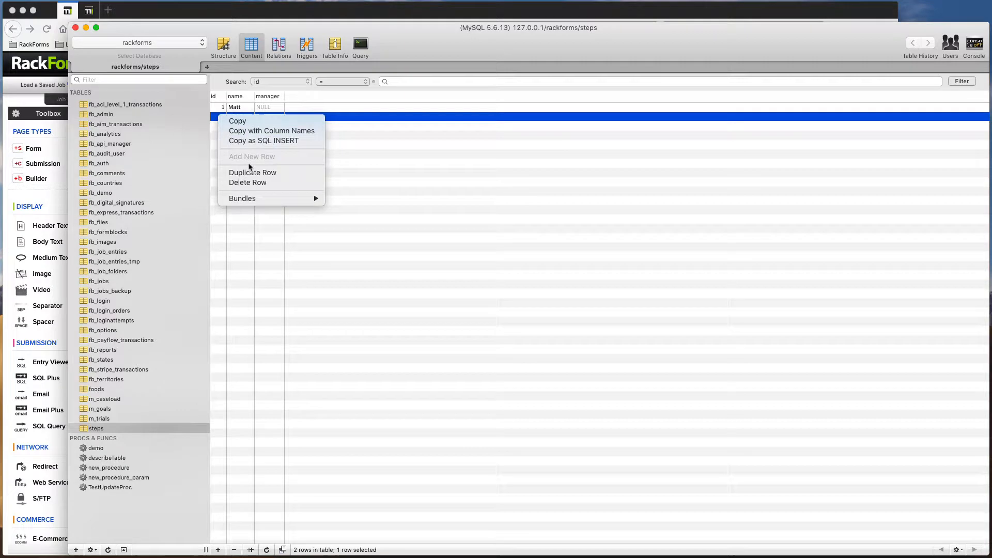
left_click(249, 182)
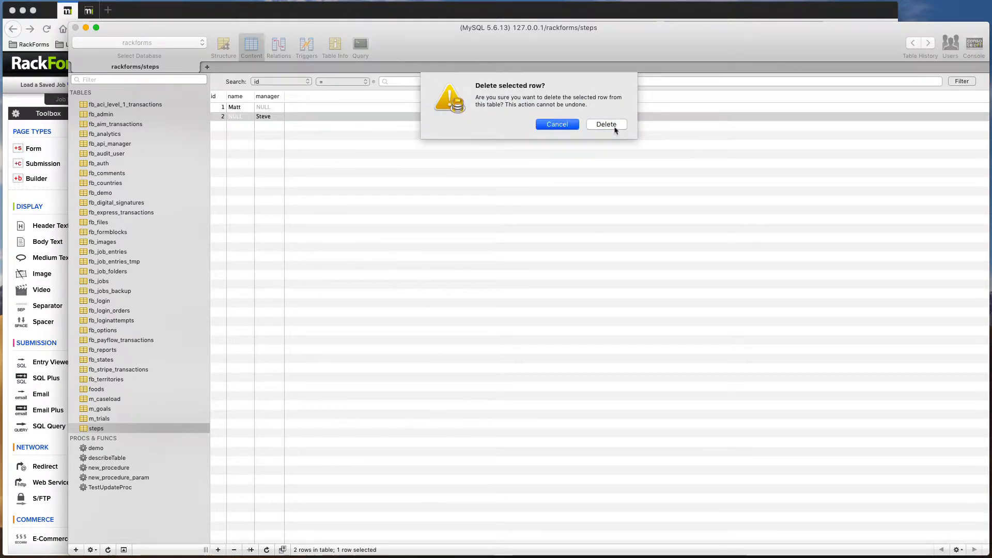
left_click(602, 127)
Back in RackForms, add a Hidden Field below the Manager field and label it user_id
left_click(297, 15)
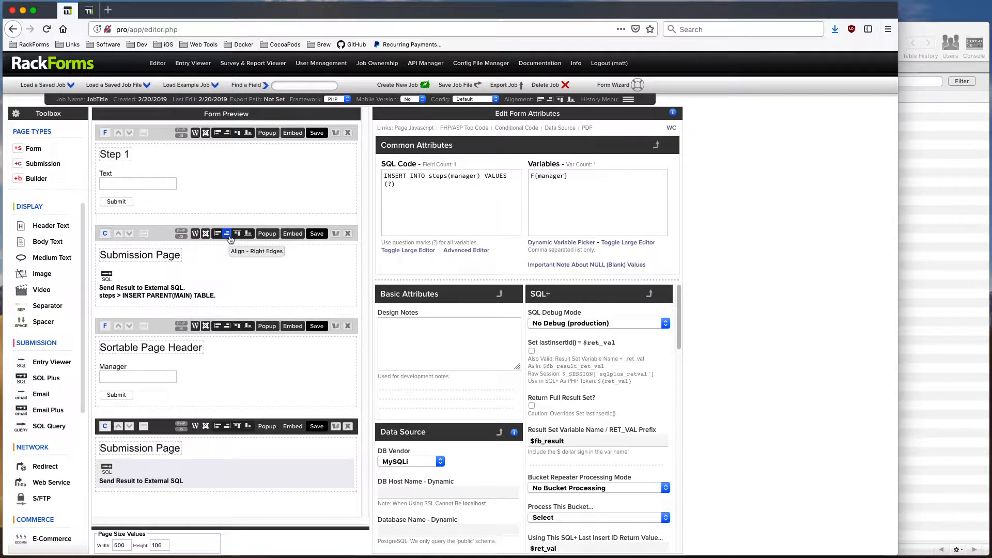
left_click(191, 376)
scroll(48, 466, "down", 5)
scroll(47, 467, "down", 4)
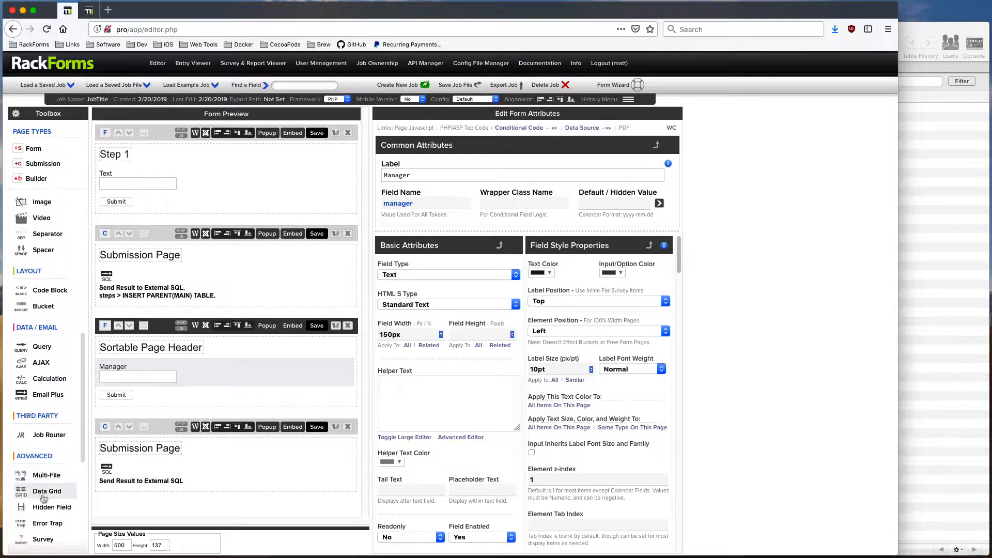
left_click(52, 507)
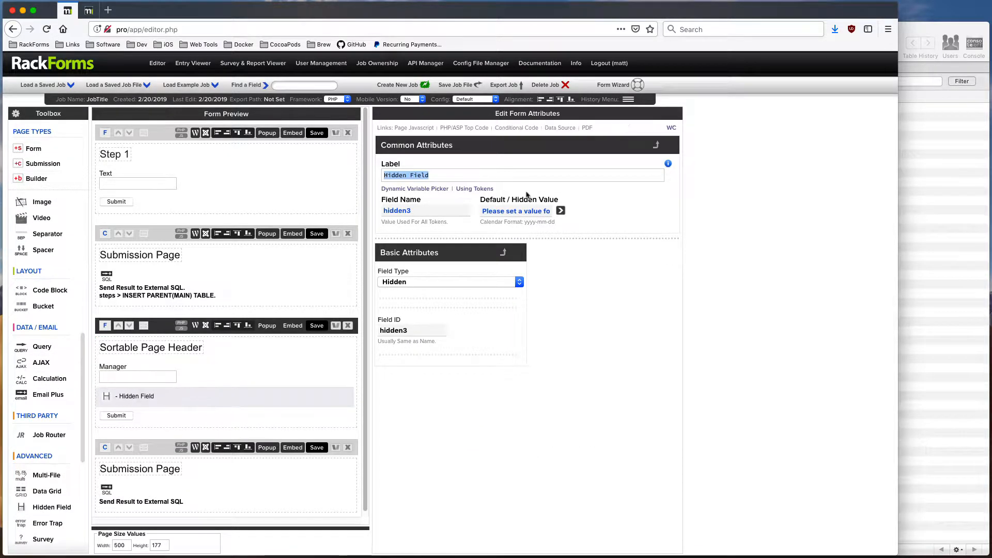
type("user_")
key("Tab")
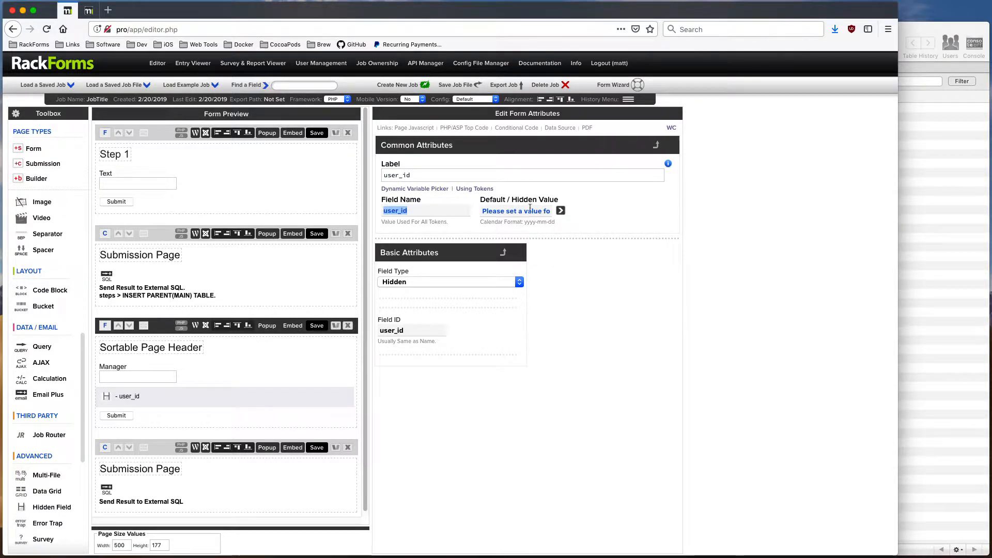
Set the hidden field's default value to 1 and compare it with the row id in the steps table
left_click(520, 208)
type("1")
key("Tab")
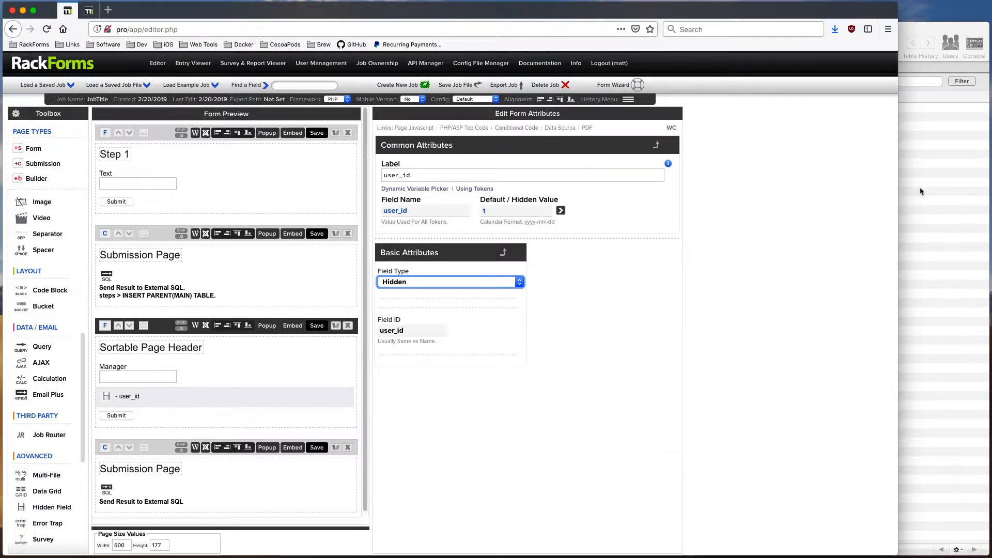
left_click(927, 193)
left_click(247, 13)
left_click(498, 215)
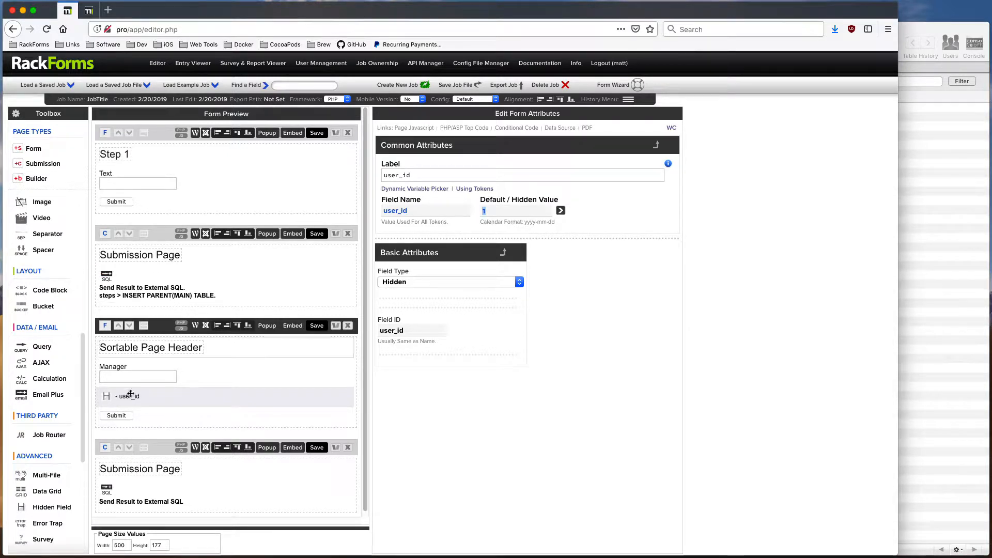
Rewrite the second submission page's SQL code as UPDATE steps(manager) SET manager = ? WERE id = ?
scroll(196, 392, "down", 1)
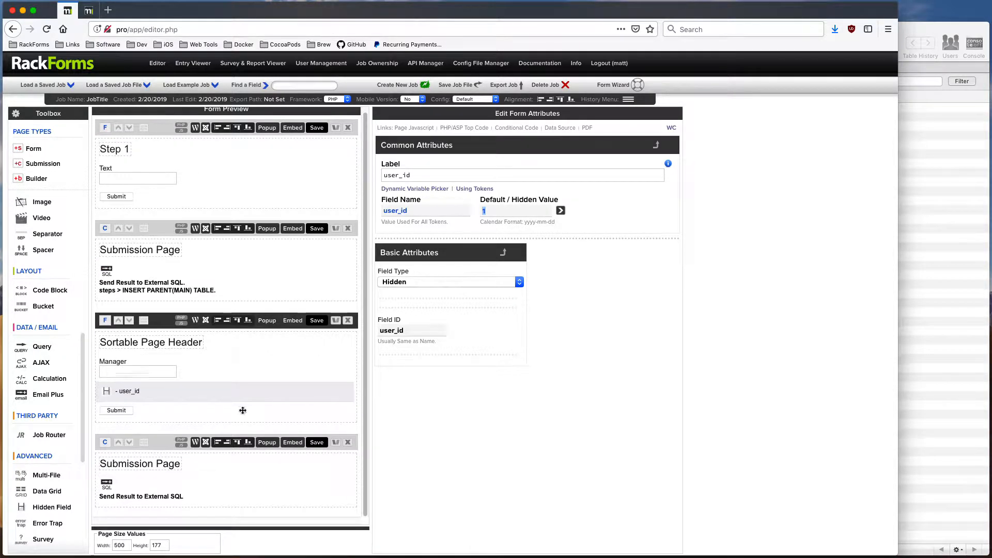
left_click(155, 497)
double_click(398, 176)
type("UPDATE INTO steps(manager) VALUES (?")
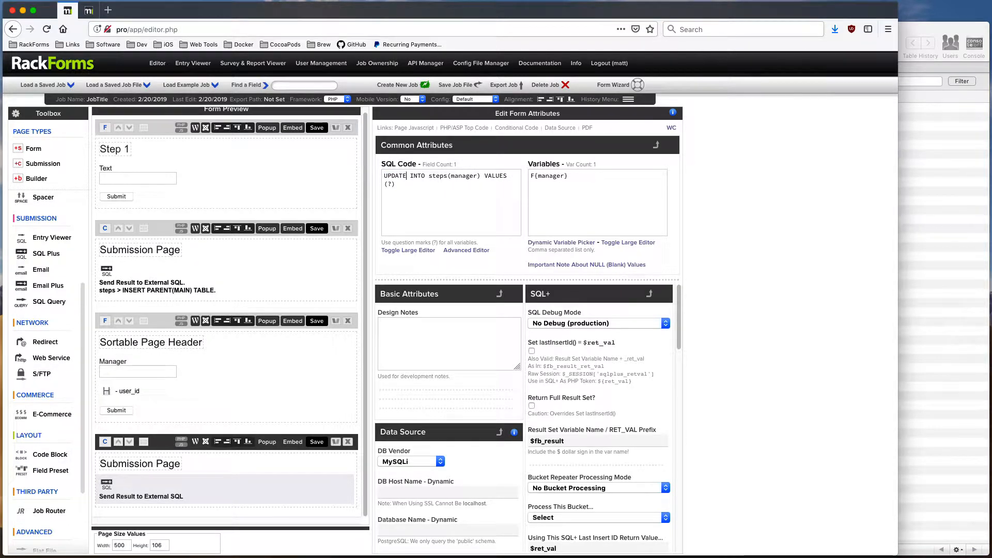
key("Right")
key("Delete")
key("Delete")
key("Delete")
key("Delete")
key("Delete")
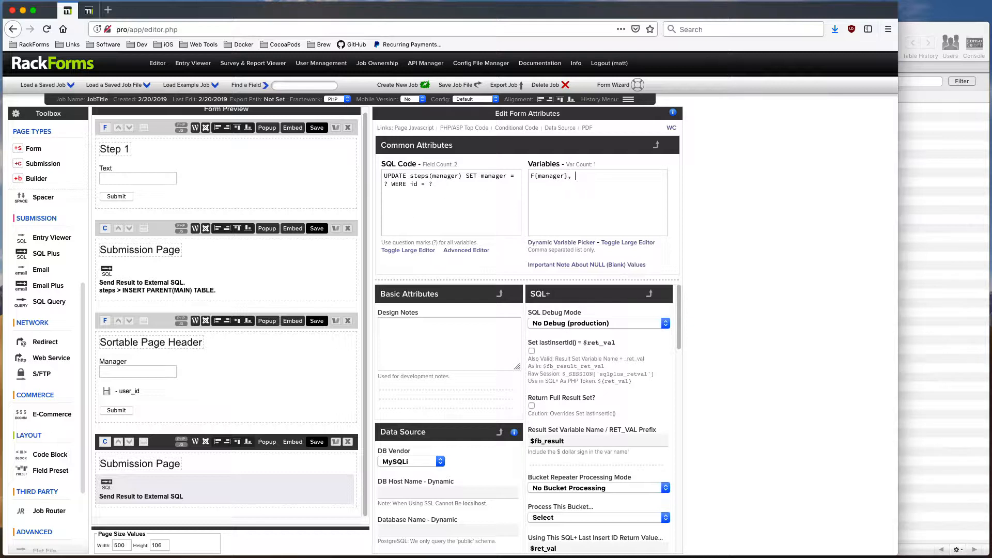
Append the dynamic field variable user_id to the update query's variables after F{manager}
left_click(561, 243)
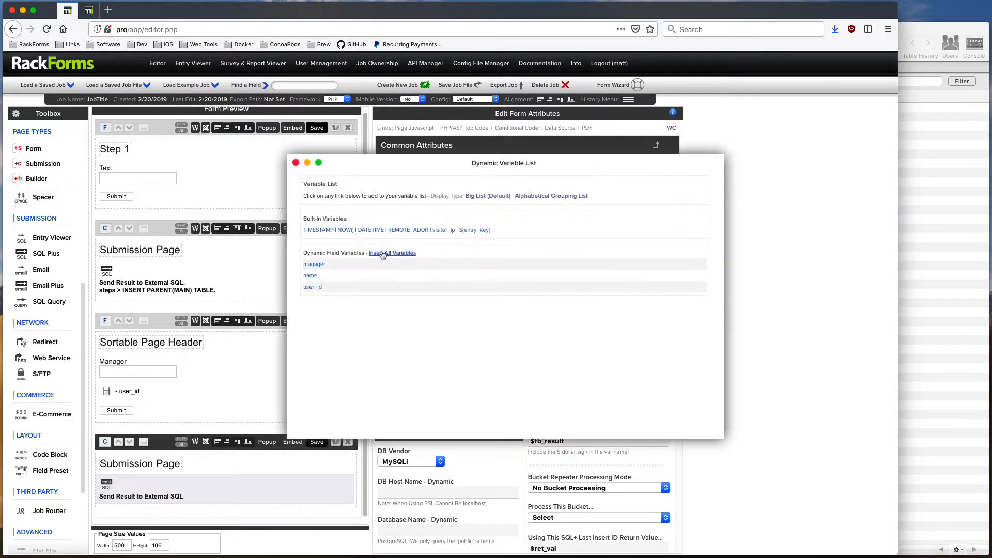
left_click(313, 287)
left_click(295, 163)
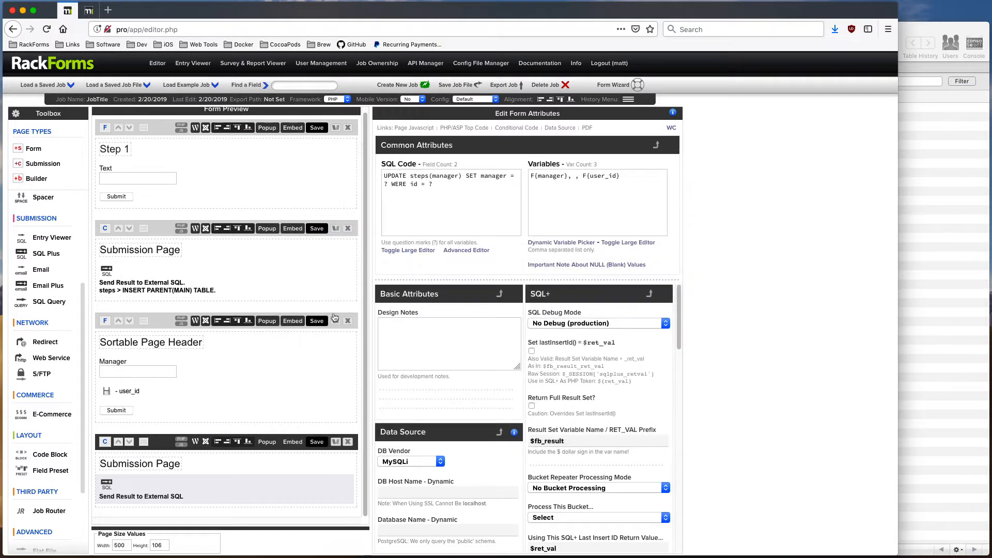
Save the second form page, submit it with a manager name, and close the resulting page
left_click(317, 321)
left_click(64, 96)
left_click(33, 107)
left_click(40, 115)
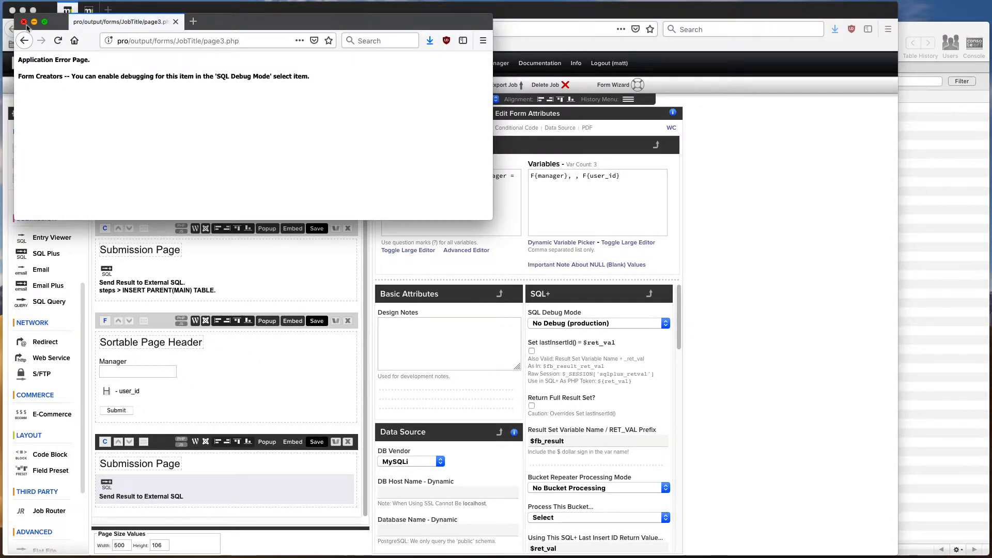
left_click(23, 21)
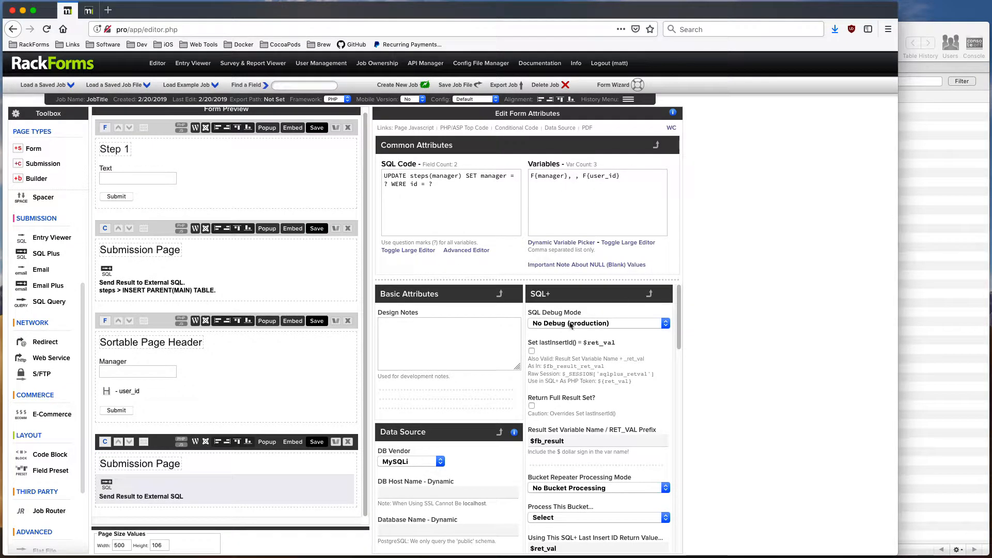
Set the SQL item's debug mode to Error Messages, save the submission page, and read the database error
left_click(570, 323)
left_click(567, 332)
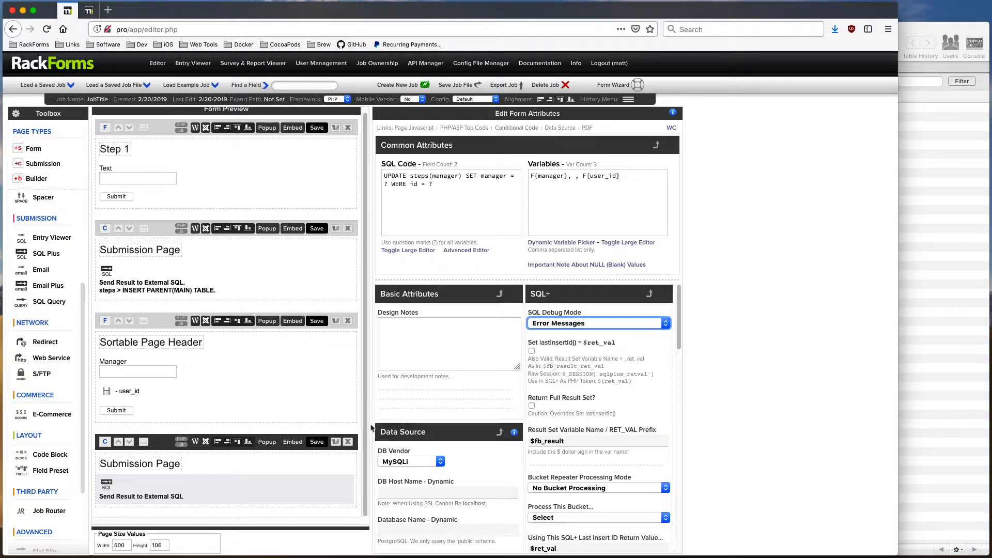
left_click(309, 444)
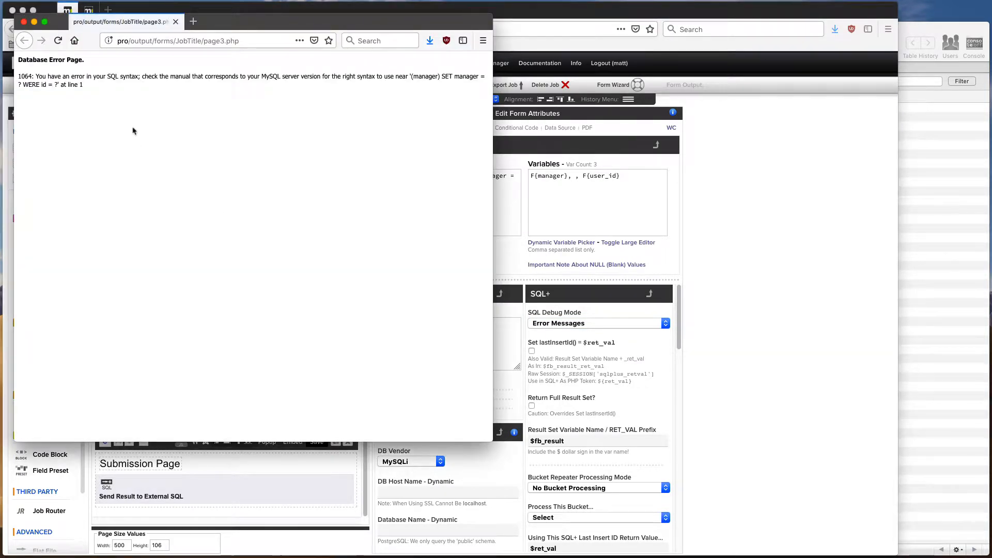
triple_click(103, 84)
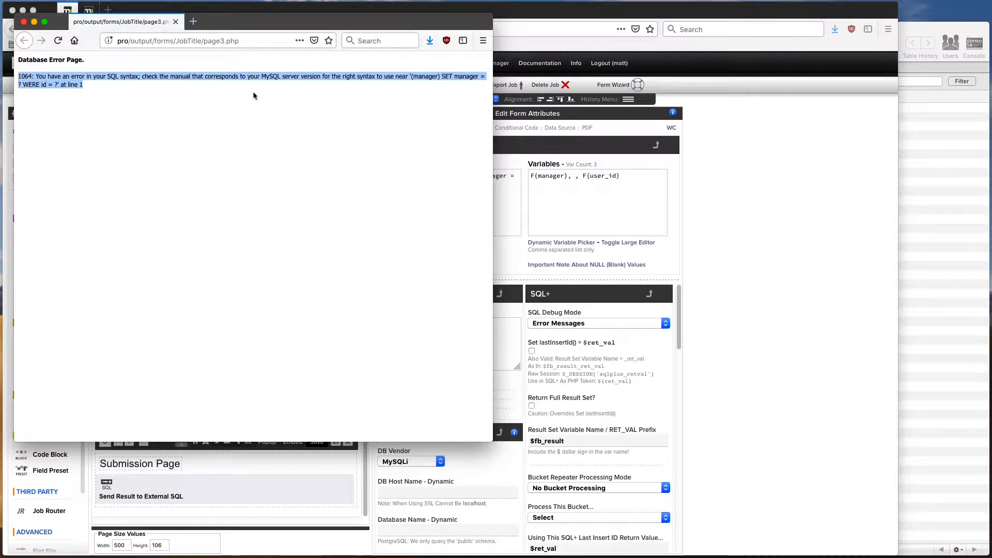
left_click_drag(390, 76, 428, 77)
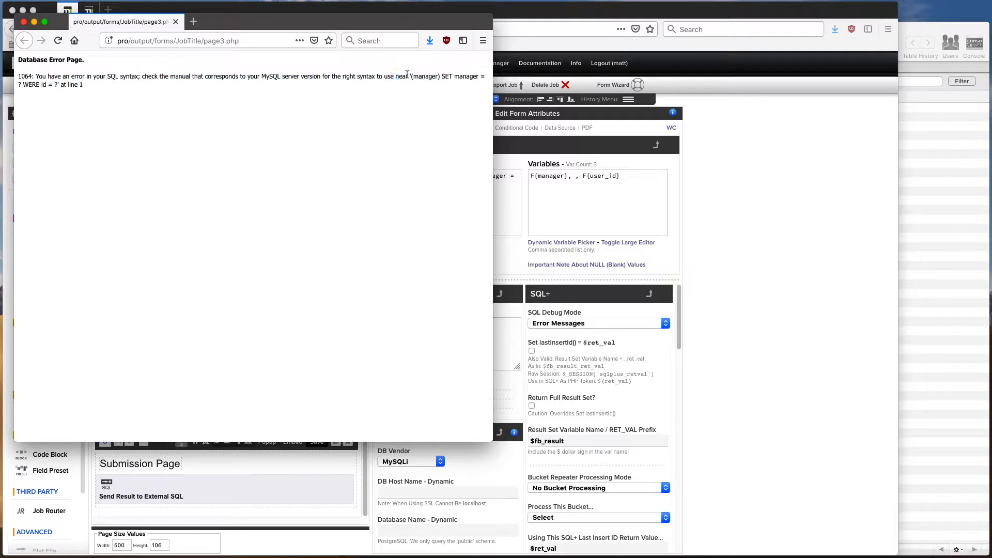
Remove the extra comma from the update query's variables, leaving F{manager}, F{user_id}
left_click(580, 176)
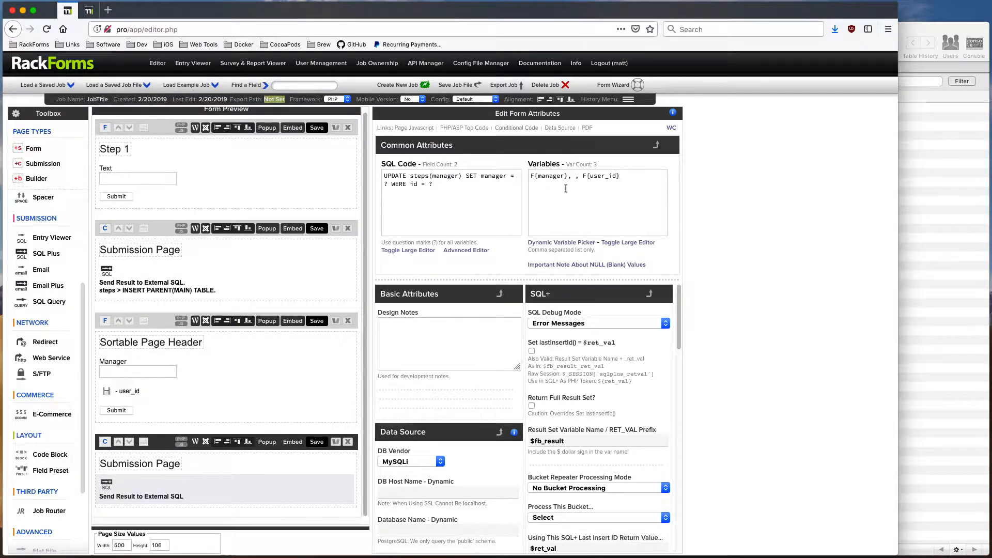
left_click(581, 175)
key("BackSpace")
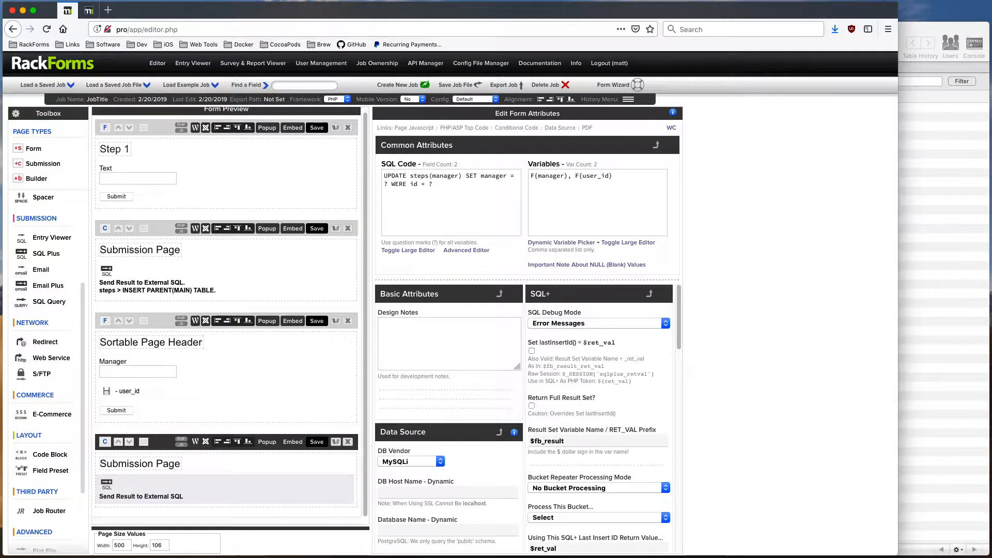
Remove (manager) after the table name in the update query, leaving UPDATE steps SET manager = ? WERE id = ?
left_click(431, 178)
key("Delete")
key("Delete")
key("Delete")
key("Delete")
key("Delete")
key("Delete")
key("Delete")
key("Delete")
key("Delete")
key("BackSpace")
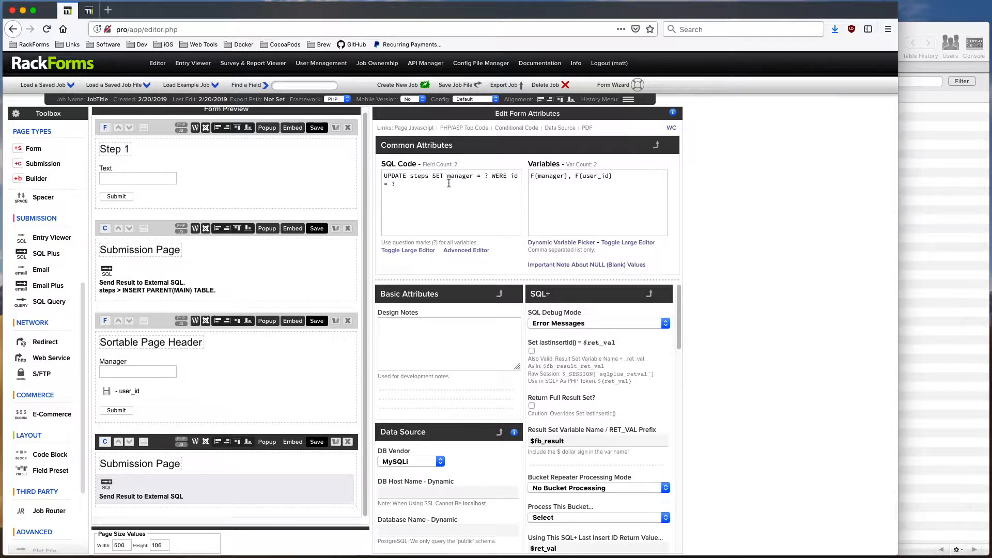
Save and retest the manager form and its submission page, and correct WERE to WHERE in the update query
left_click(317, 321)
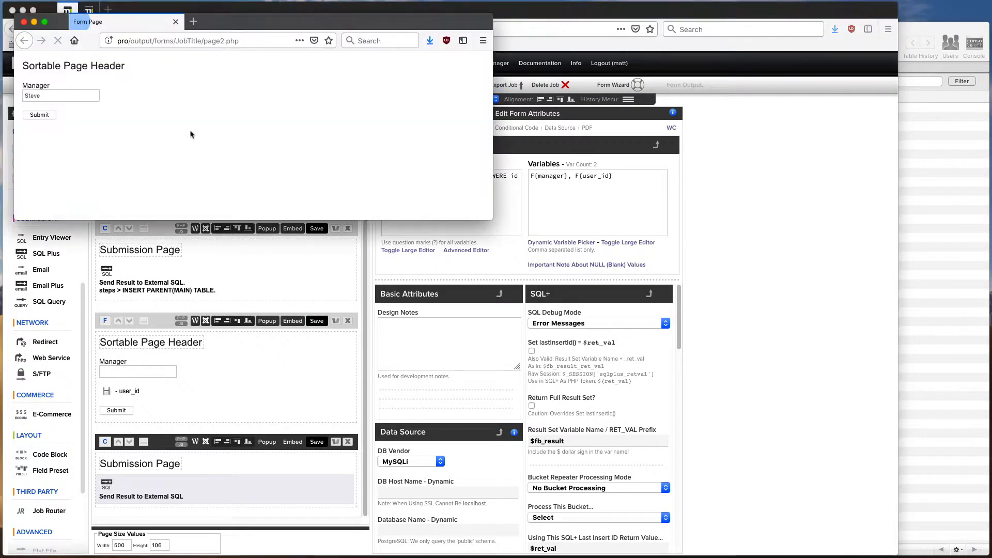
left_click(44, 115)
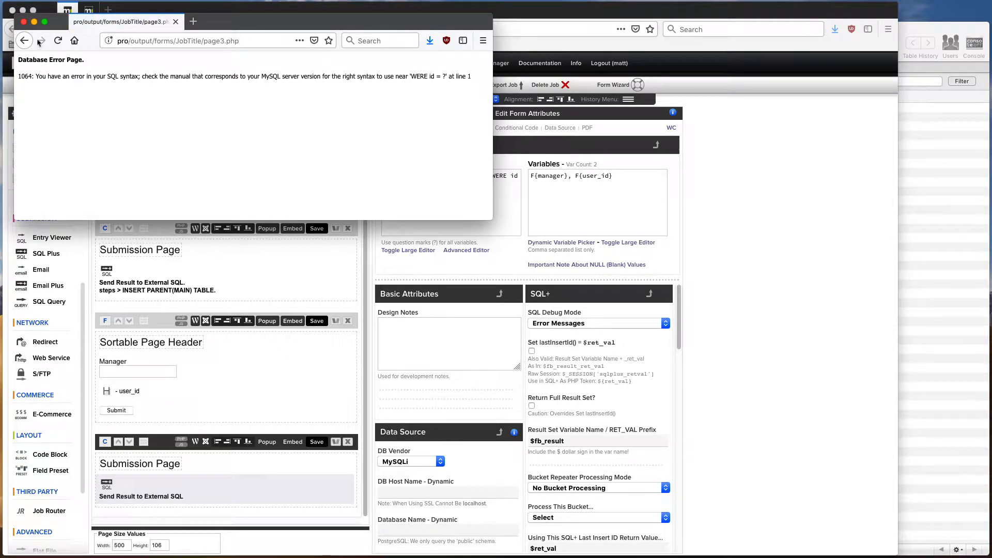
left_click(24, 22)
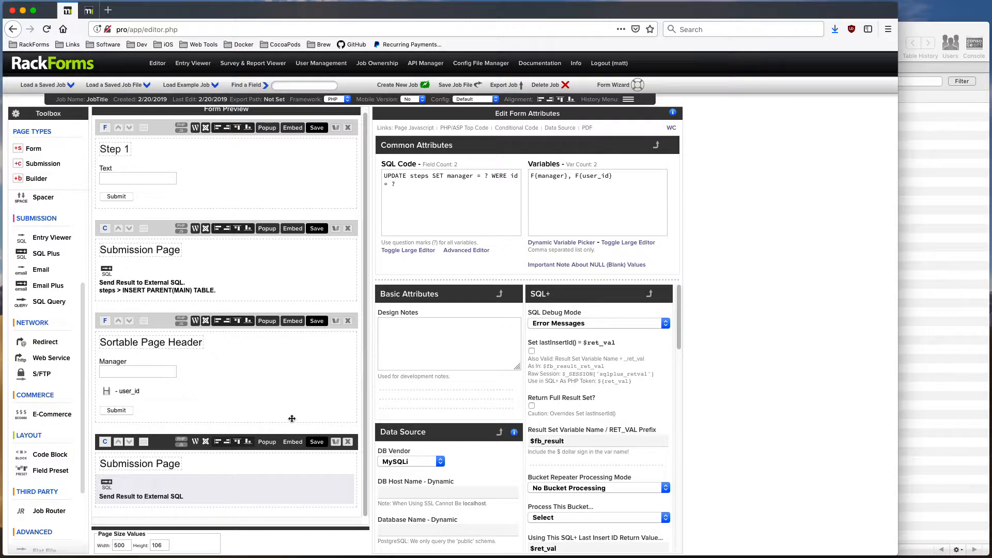
left_click(317, 442)
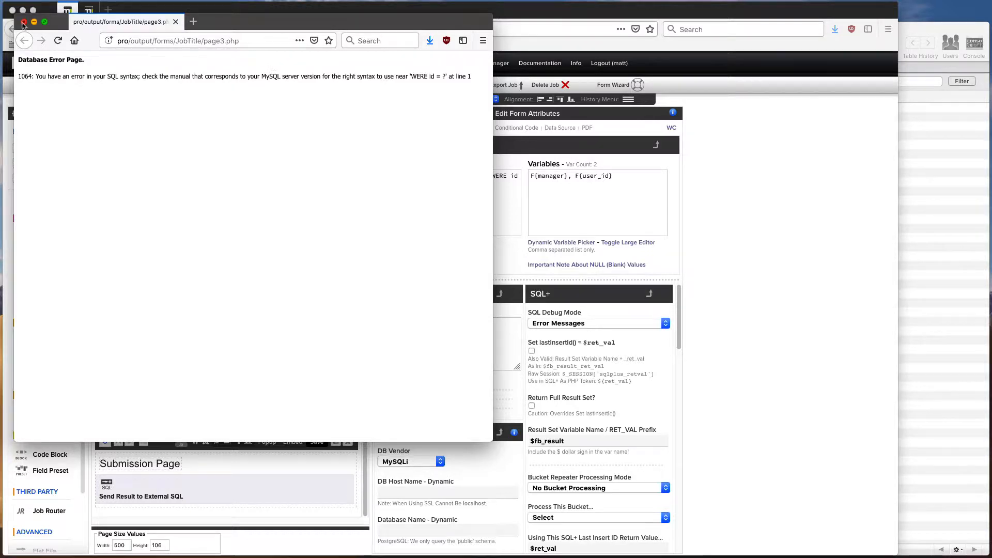
left_click(23, 22)
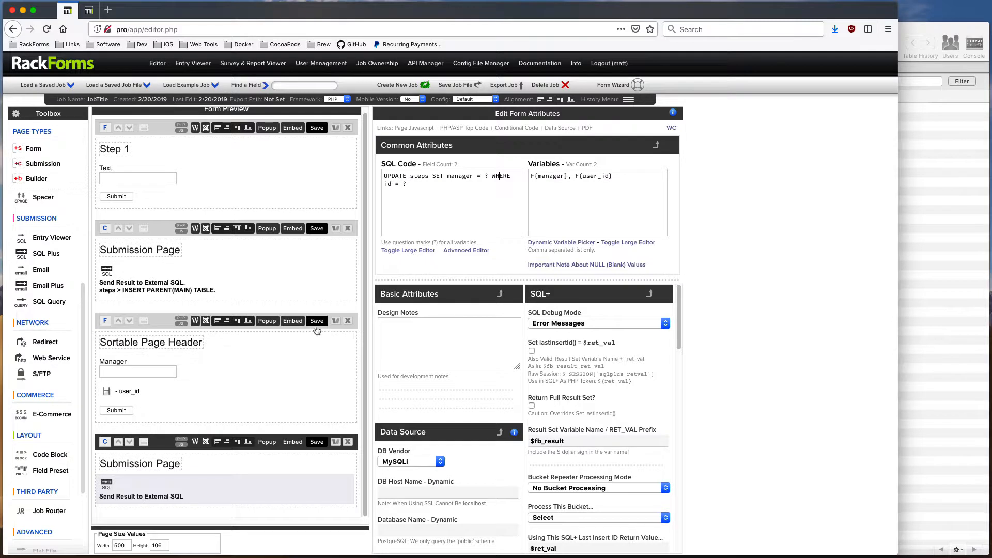
Save and submit the manager form with the corrected query, and refresh the steps table in the MySQL client
left_click(316, 324)
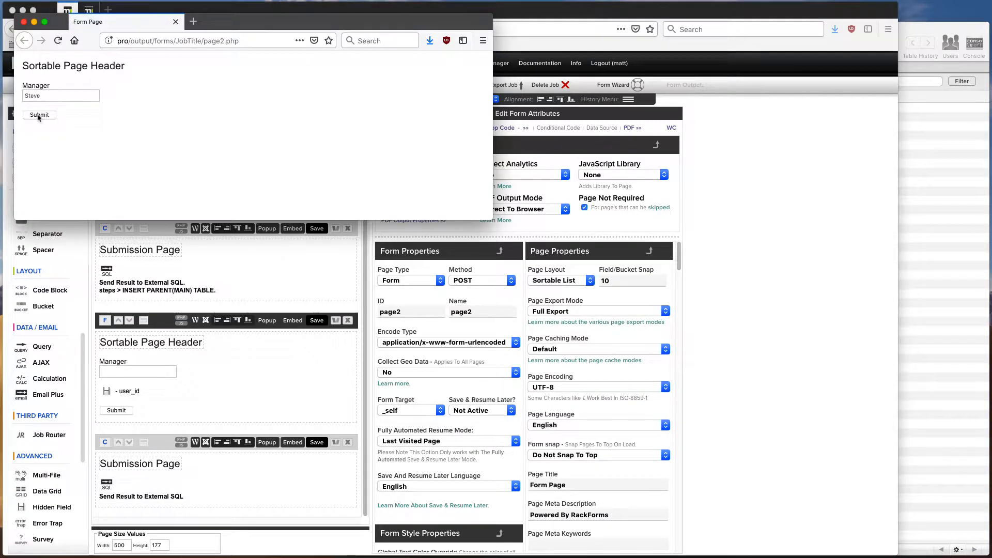
left_click(39, 117)
left_click(24, 22)
left_click(941, 268)
key("super+r")
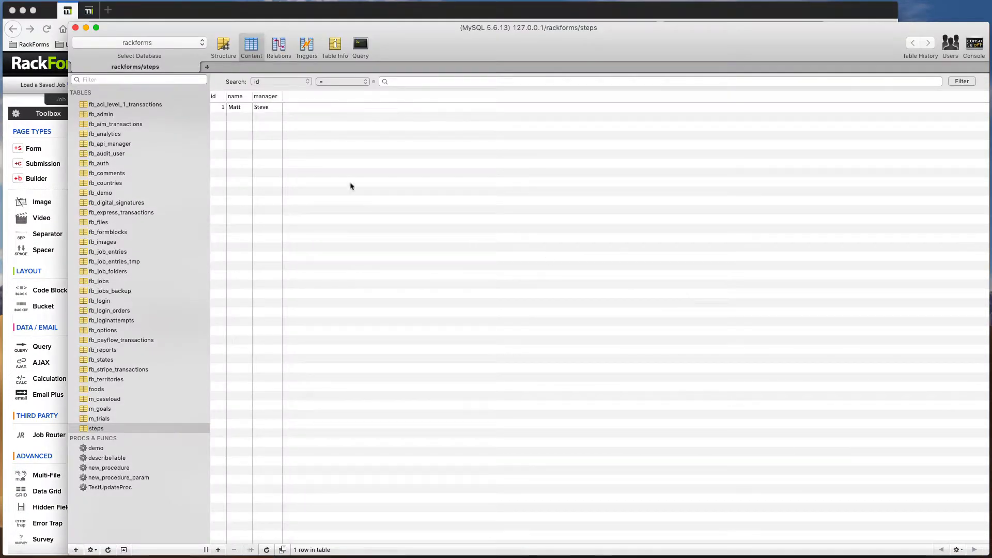
Switch back to the RackForms editor and delete the external SQL item from the manager form's submission page
left_click(235, 17)
left_click(146, 483)
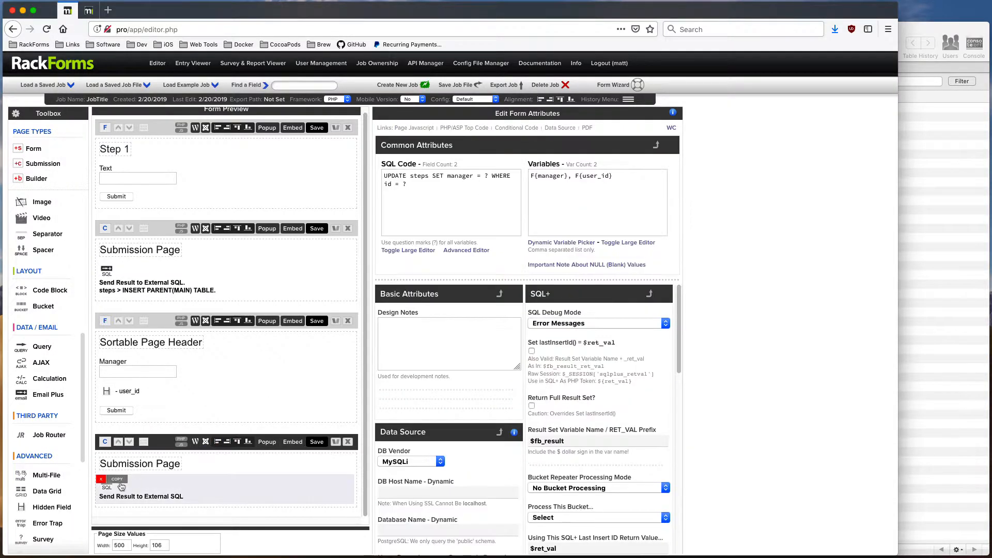
left_click(110, 480)
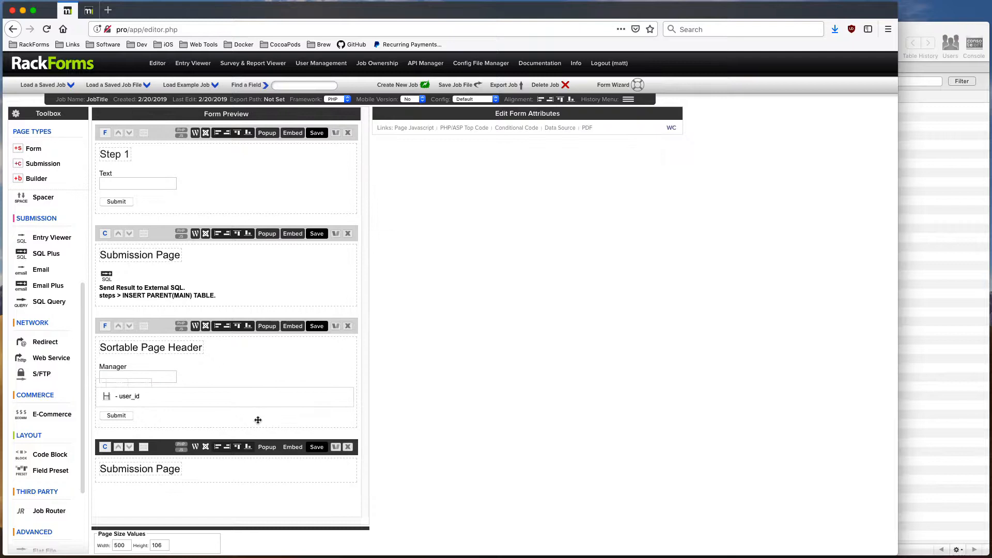
Start the MySQL SQL+ Automator for the manager form and set page3.php as the confirmation page that receives the SQL+ items
left_click(223, 372)
right_click(223, 372)
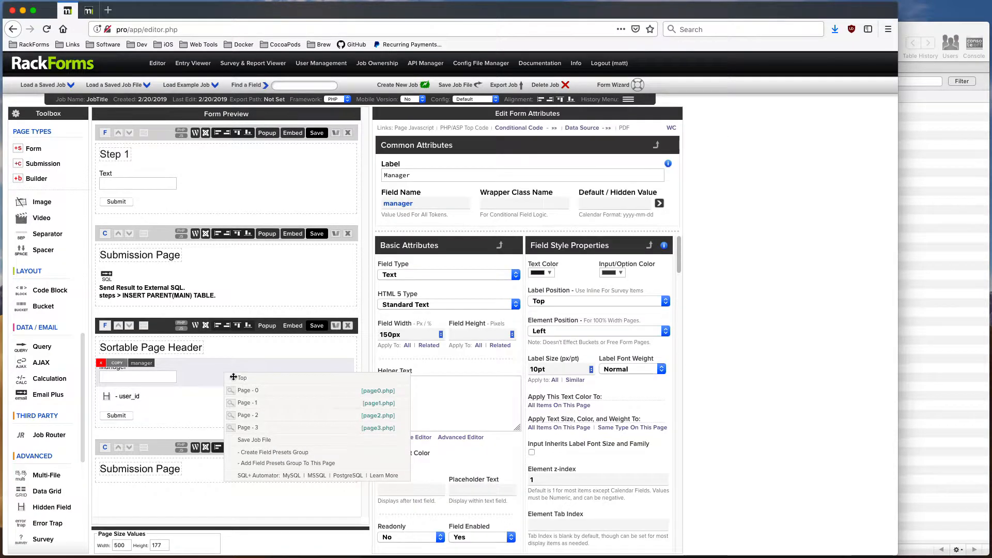
left_click(292, 476)
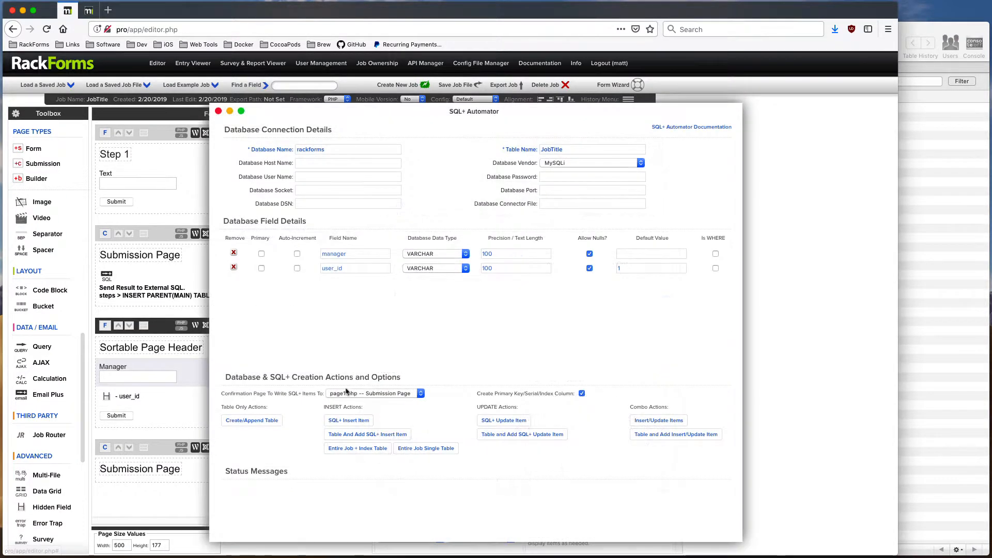
left_click(370, 394)
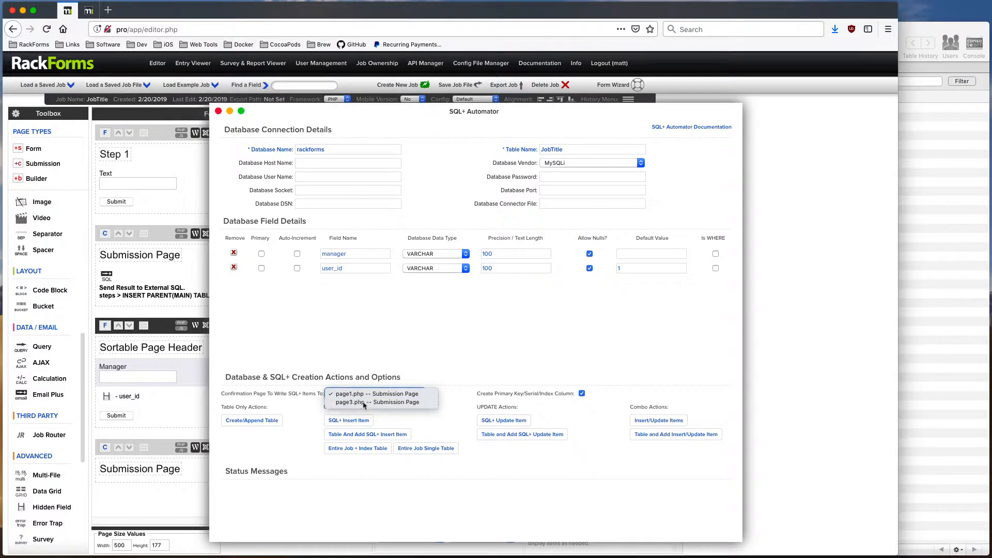
left_click(364, 402)
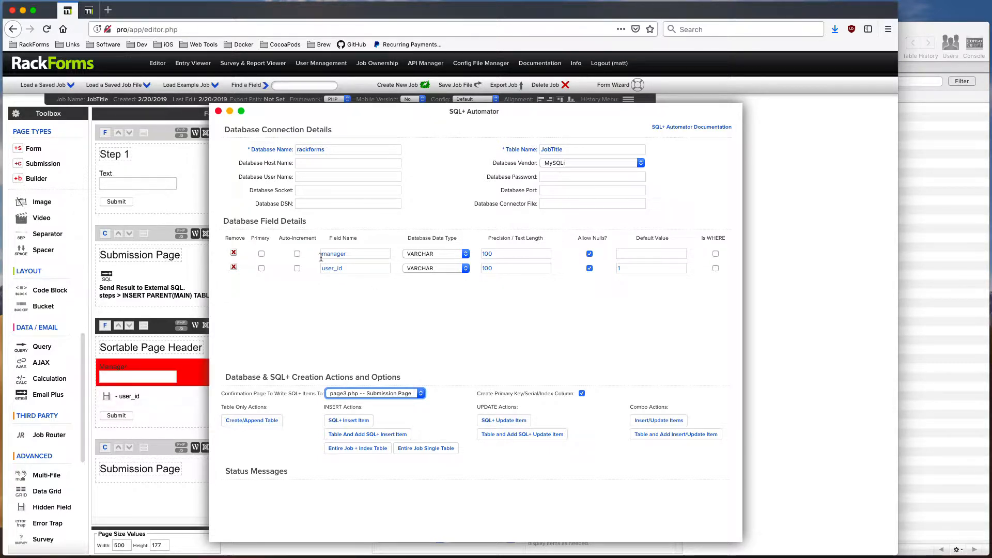
Generate a SQL+ update item with the user_id field renamed to id and used as the WHERE condition
left_click_drag(337, 268, 318, 269)
key("BackSpace")
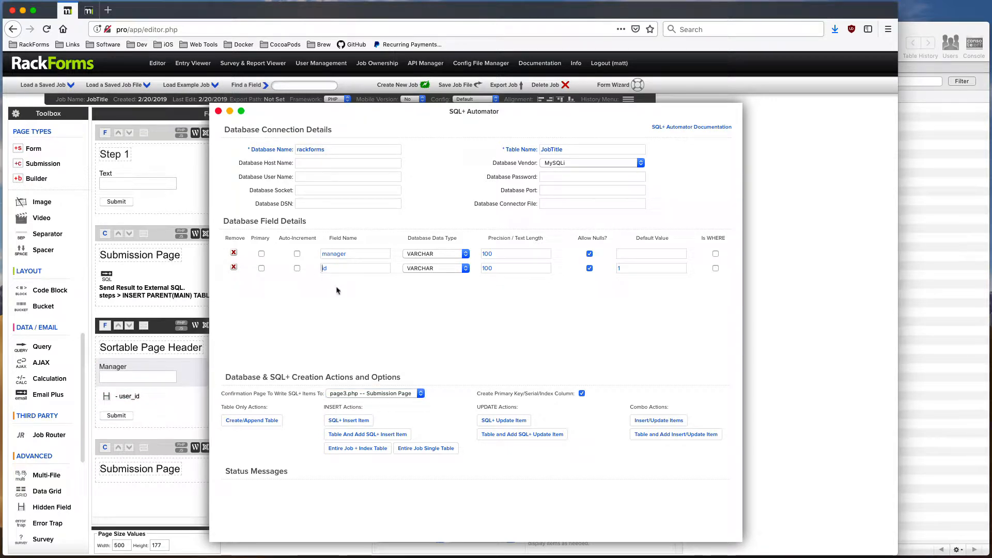
left_click(930, 243)
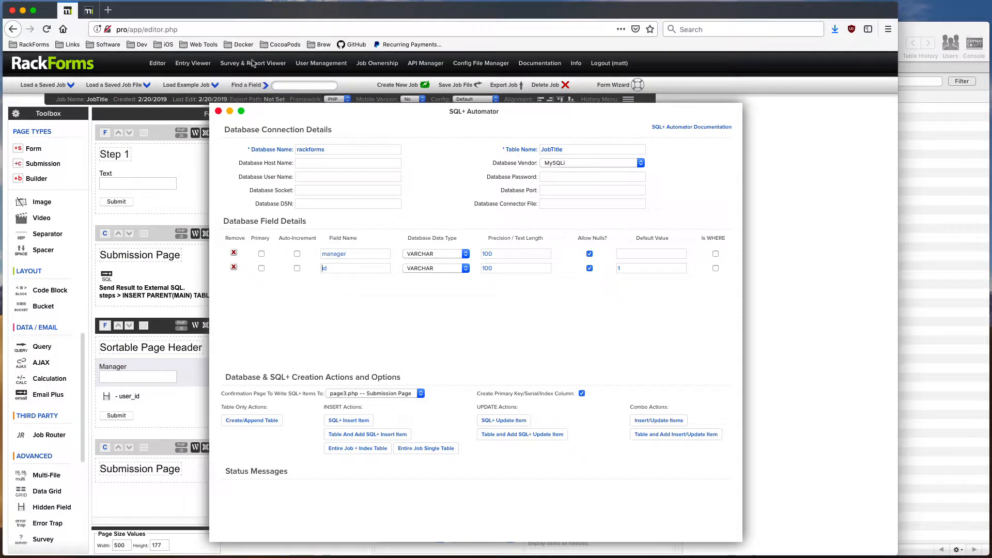
left_click(253, 15)
left_click(716, 268)
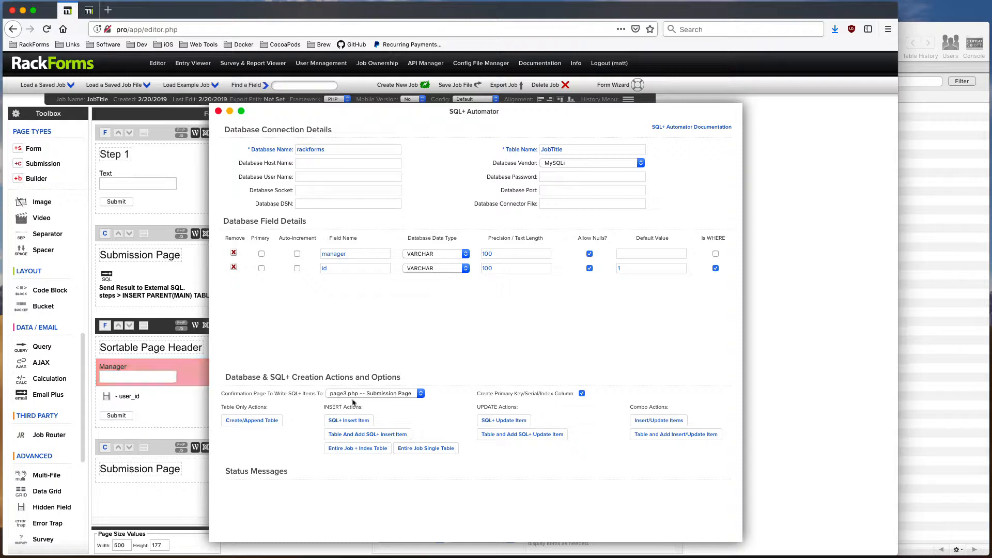
left_click(511, 424)
left_click(205, 502)
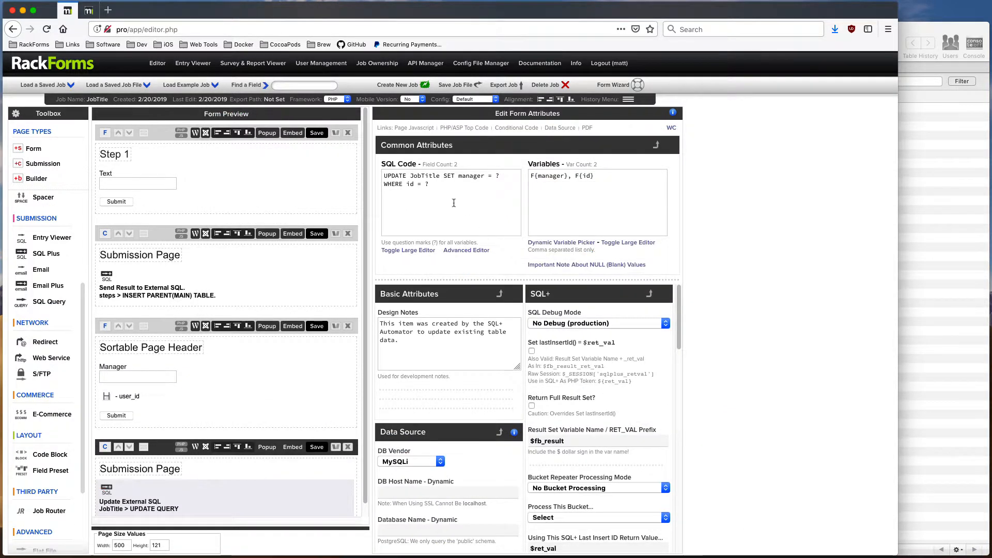
Change the table name in the generated update query from JobTitle to steps, checking the table name in the MySQL client
left_click_drag(431, 185, 374, 174)
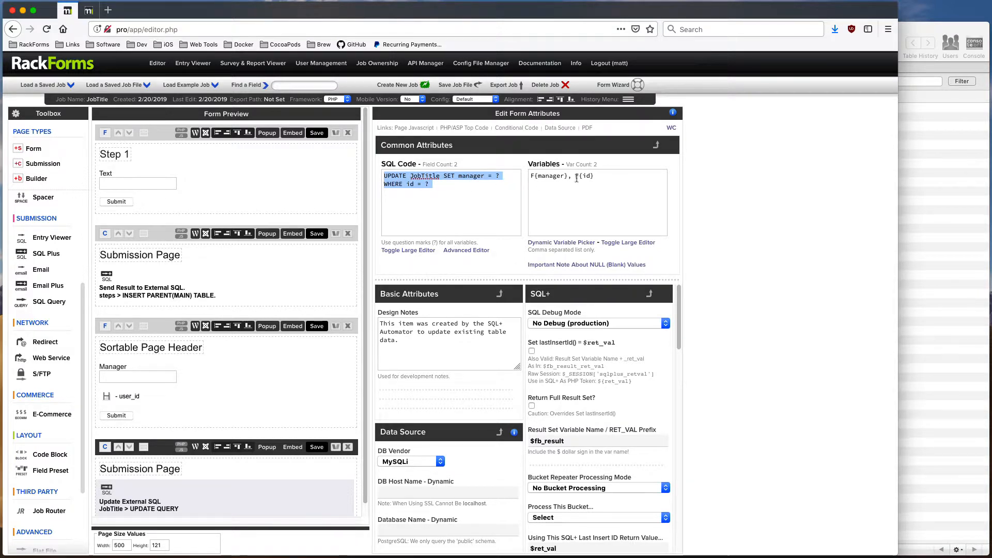
double_click(428, 177)
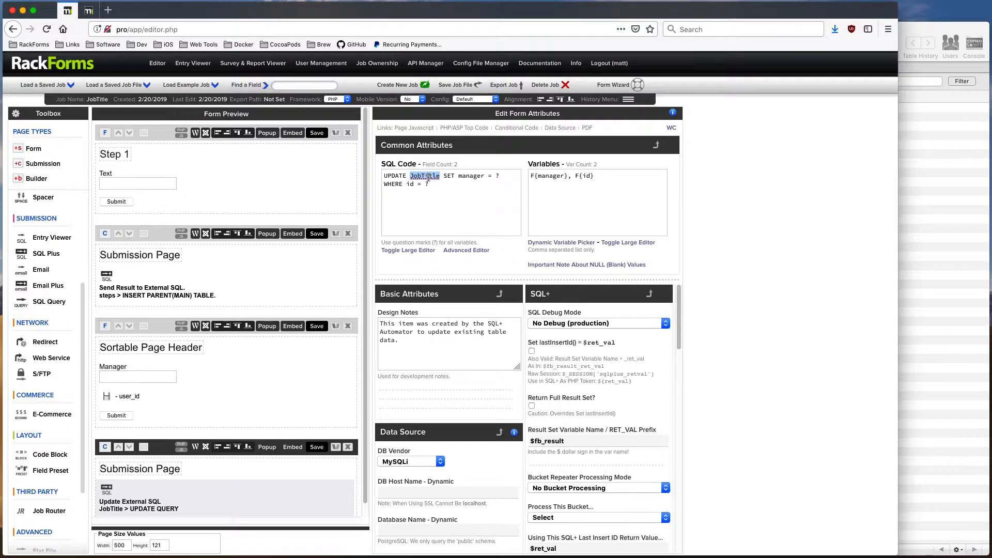
type("stages")
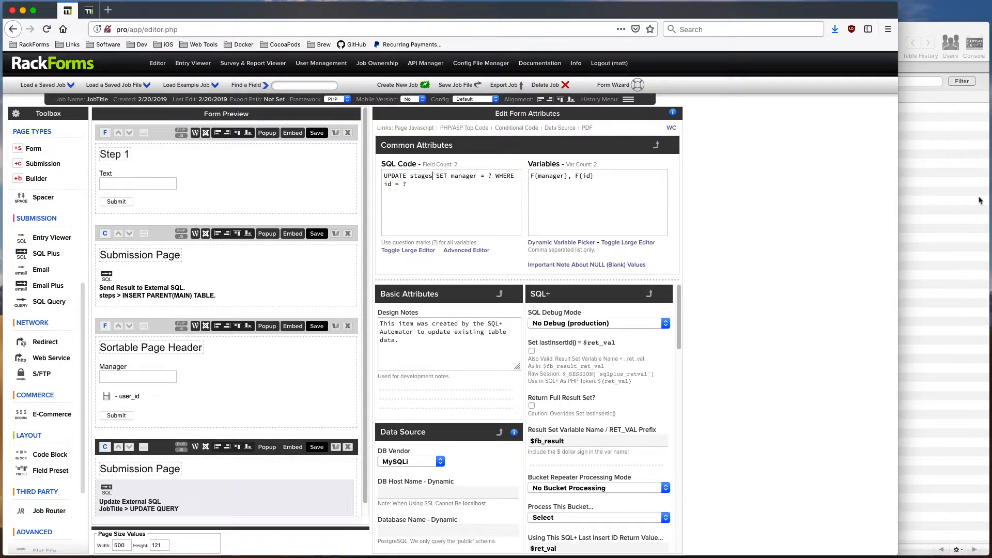
left_click(979, 200)
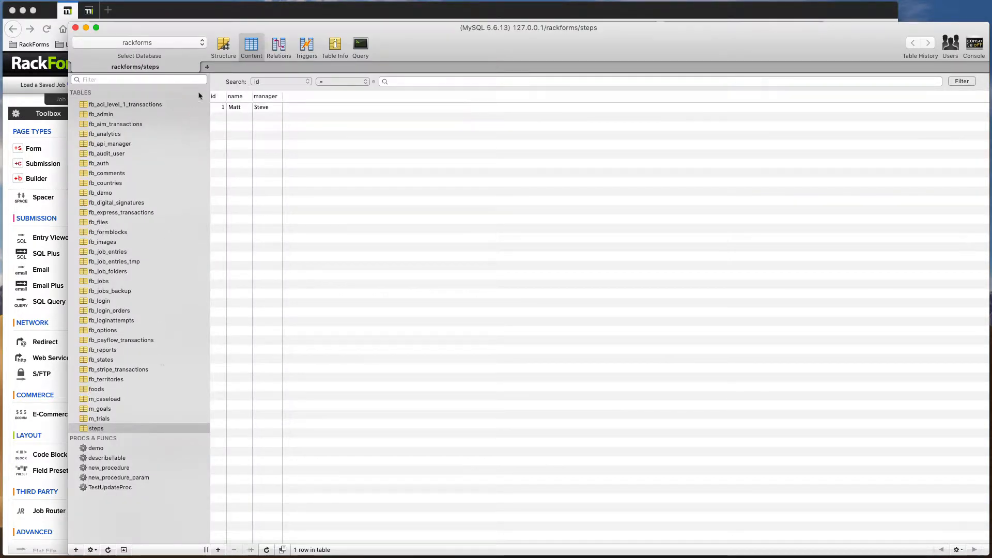
key("super+Tab")
double_click(420, 177)
type("steps")
Save and submit the manager form with a new manager first name, and refresh the steps table in the MySQL client
left_click(314, 327)
type("Bill")
left_click(41, 115)
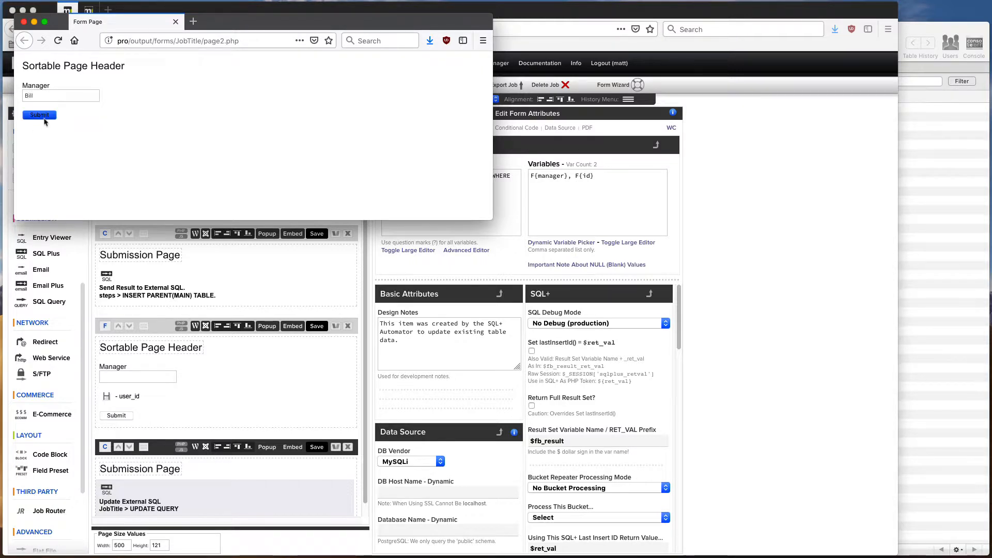
left_click(24, 22)
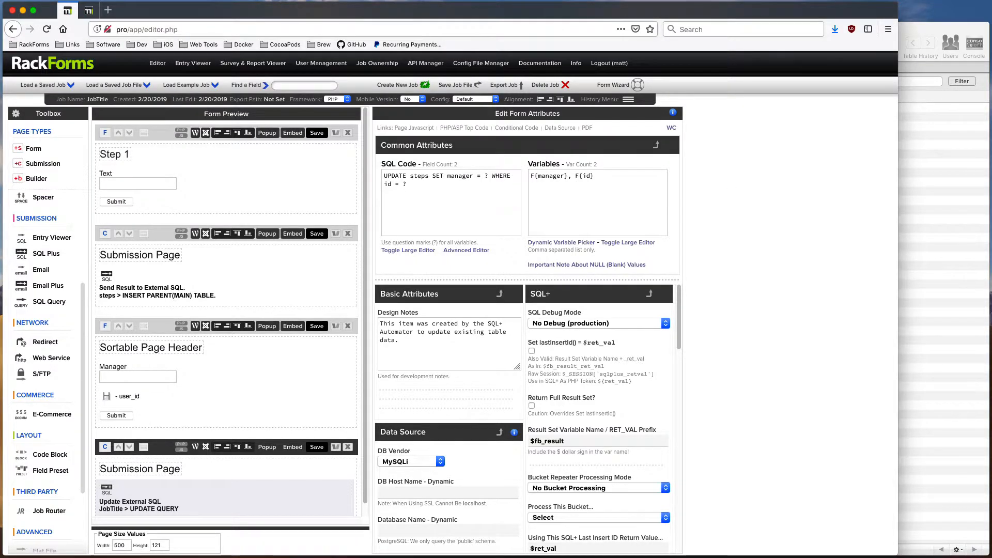
left_click(962, 240)
key("super+r")
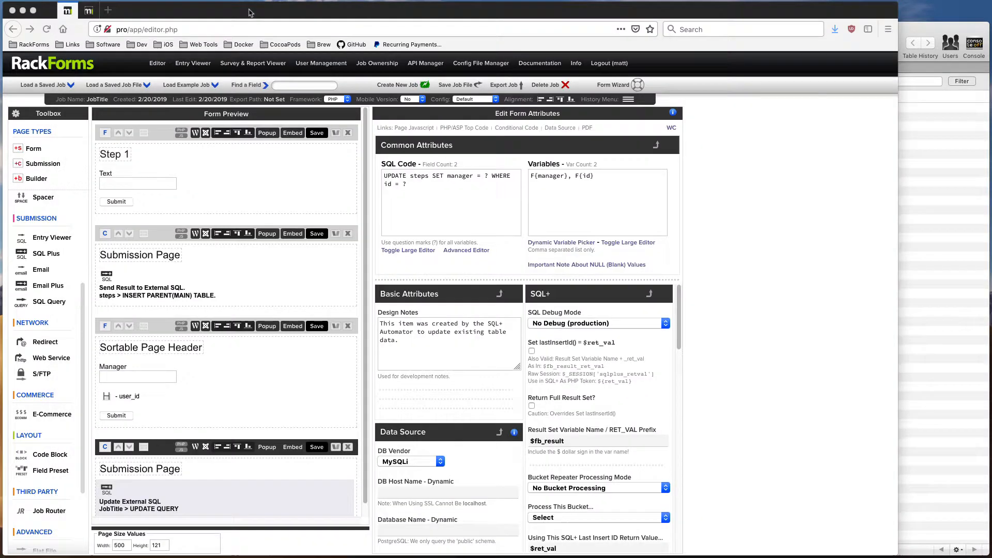
left_click(246, 8)
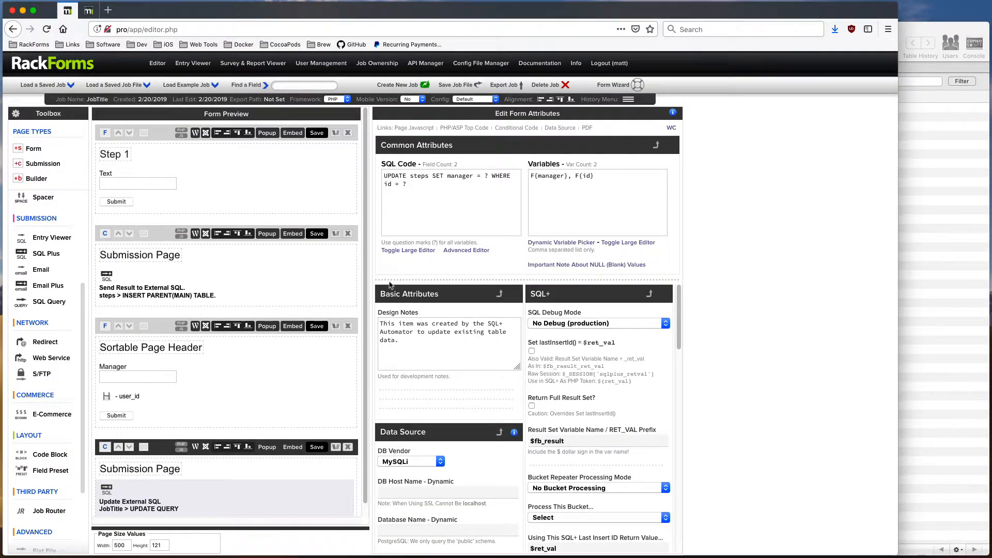
scroll(364, 367, "down", 1)
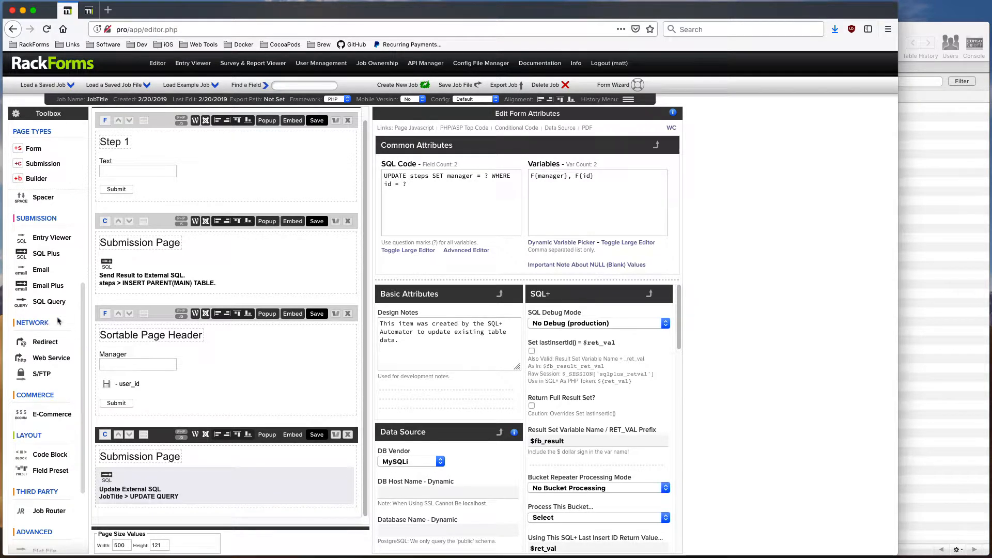
left_click(158, 316)
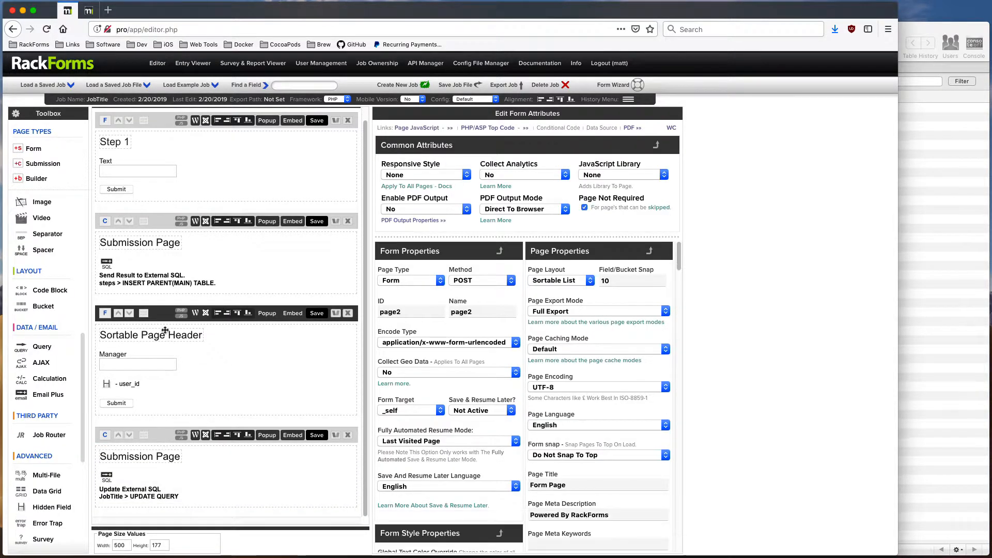
left_click(938, 220)
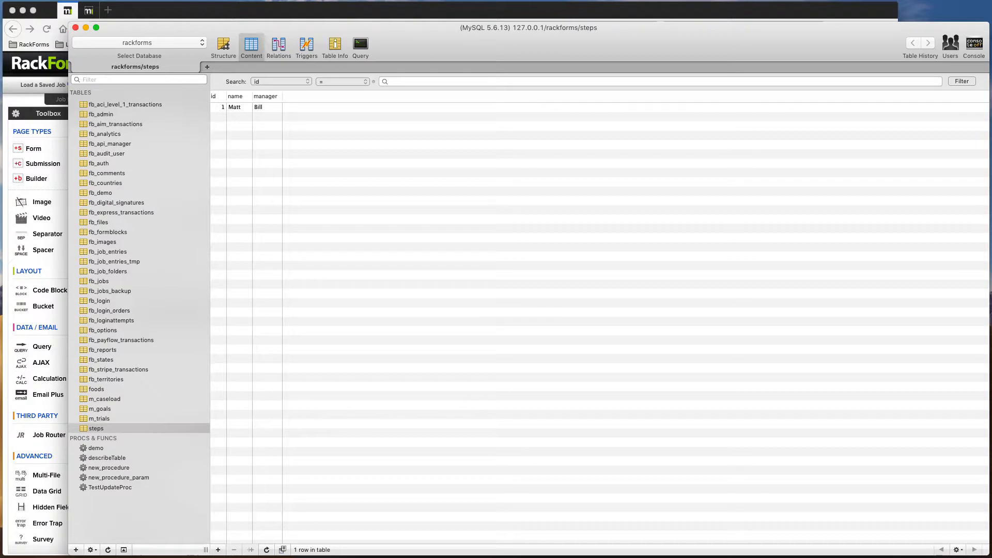
left_click_drag(825, 2, 934, 11)
double_click(929, 22)
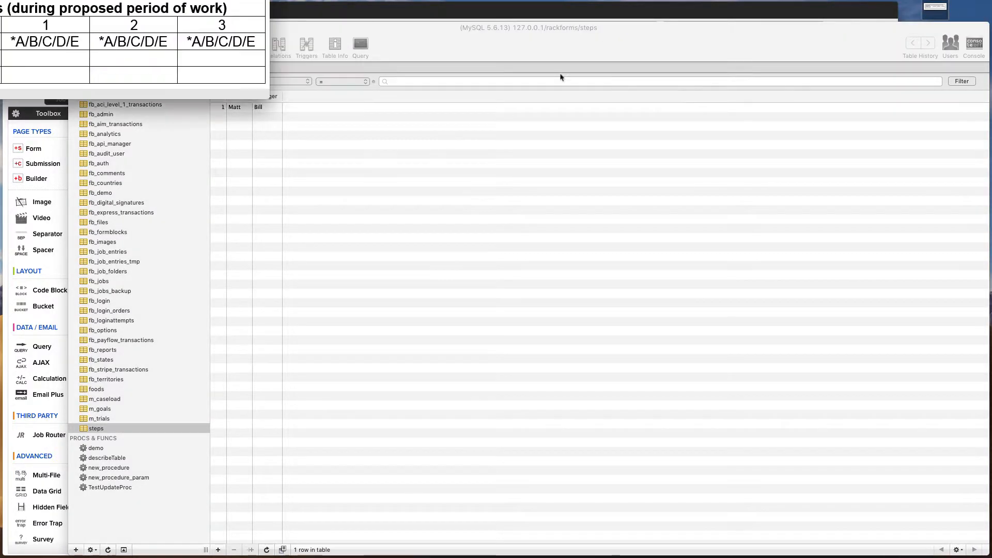
left_click_drag(175, 0, 519, 100)
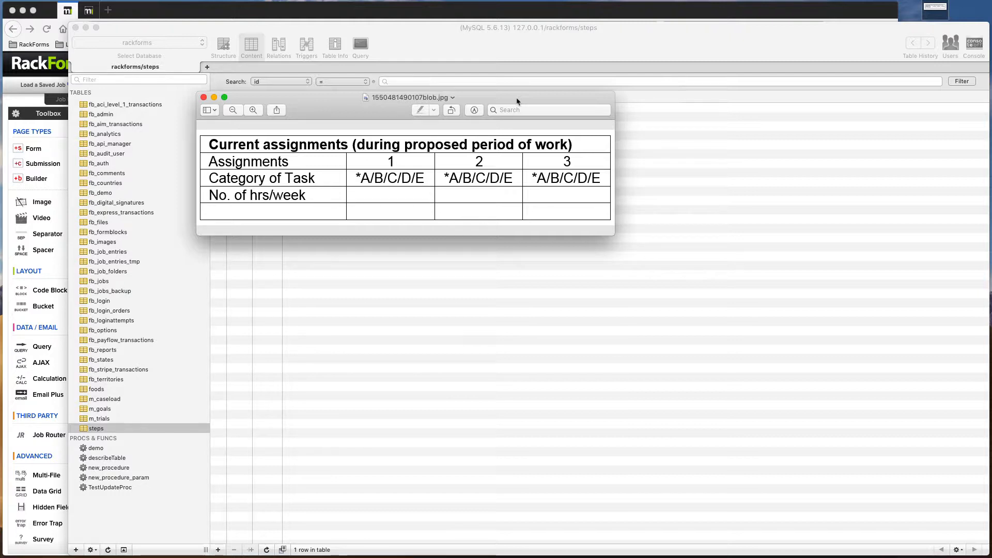
left_click_drag(517, 101, 667, 136)
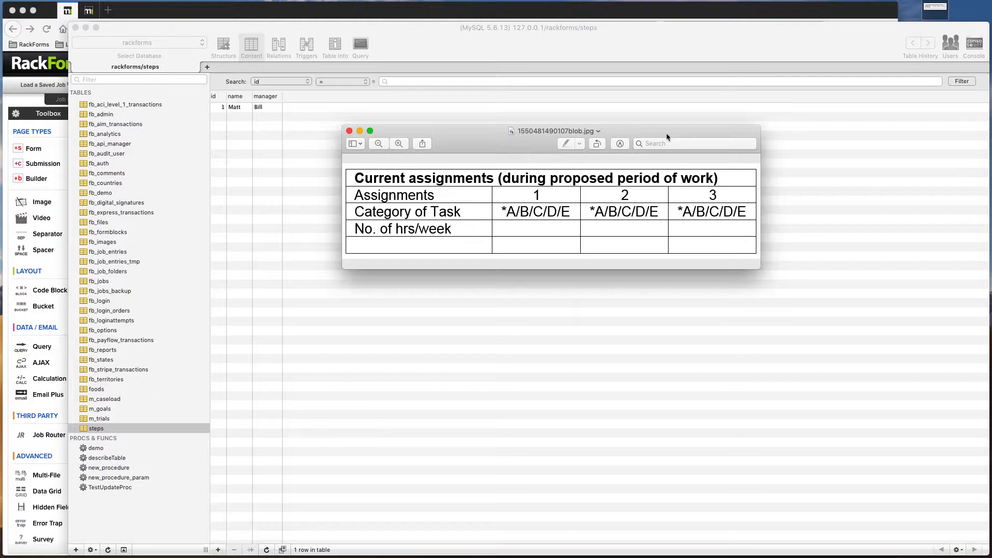
left_click_drag(666, 137, 962, 249)
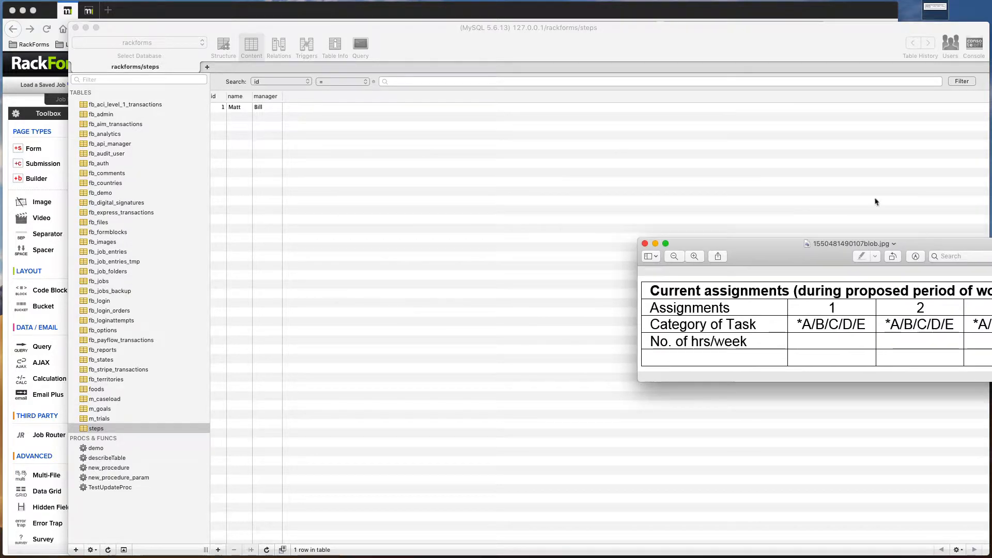
Switch back to the RackForms editor, add a Builder page and move it below the last submission page
left_click(536, 10)
left_click(36, 179)
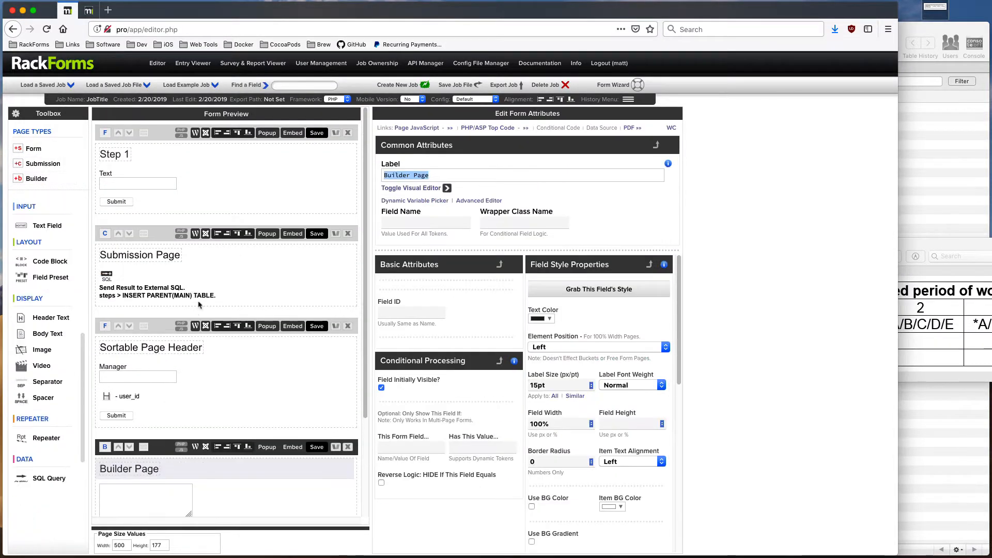
scroll(218, 369, "down", 2)
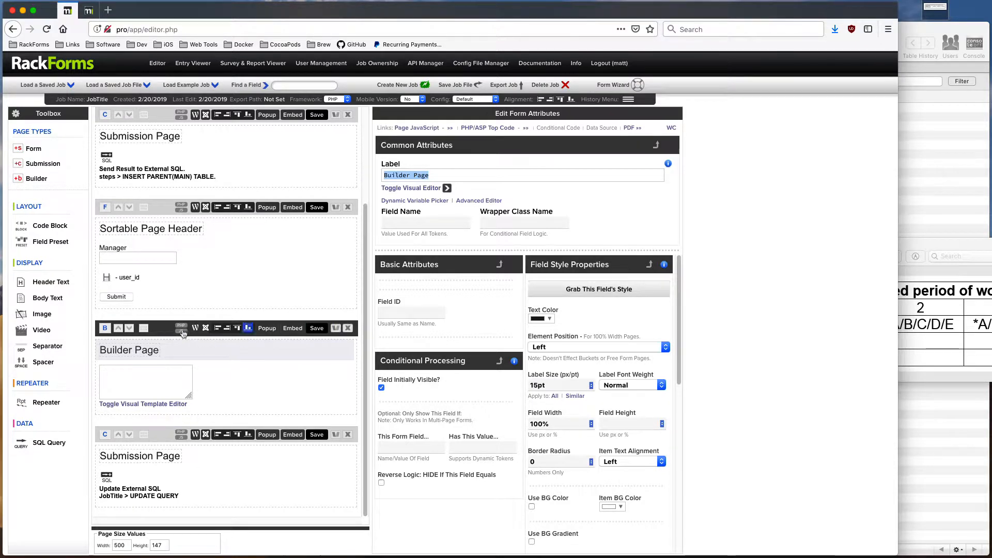
left_click(129, 328)
scroll(228, 362, "down", 5)
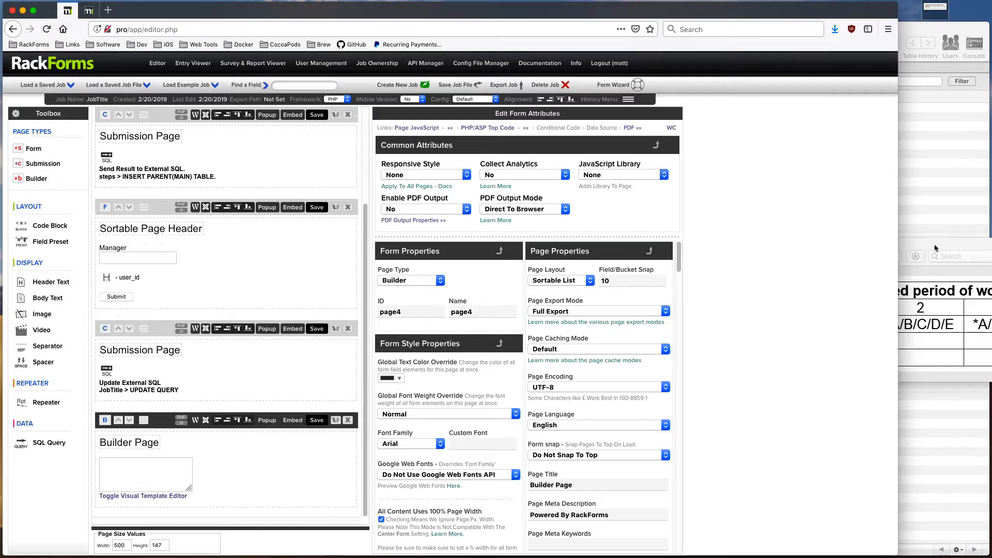
Build the Builder page repeater's query visually so that it selects all columns of the steps table
left_click_drag(931, 250, 828, 214)
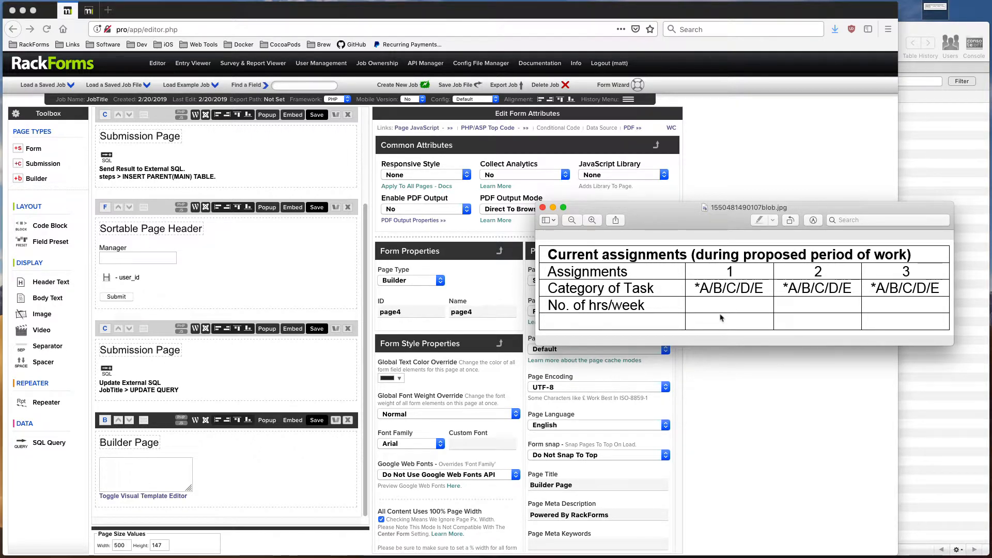
left_click_drag(800, 211, 899, 266)
left_click(133, 463)
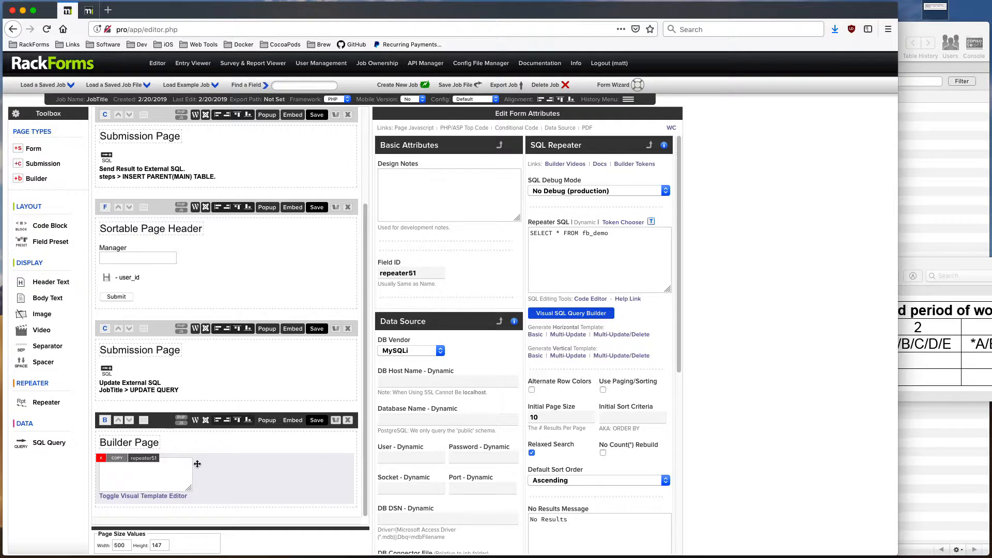
left_click(571, 313)
scroll(289, 233, "down", 5)
left_click_drag(265, 287, 382, 191)
left_click(358, 181)
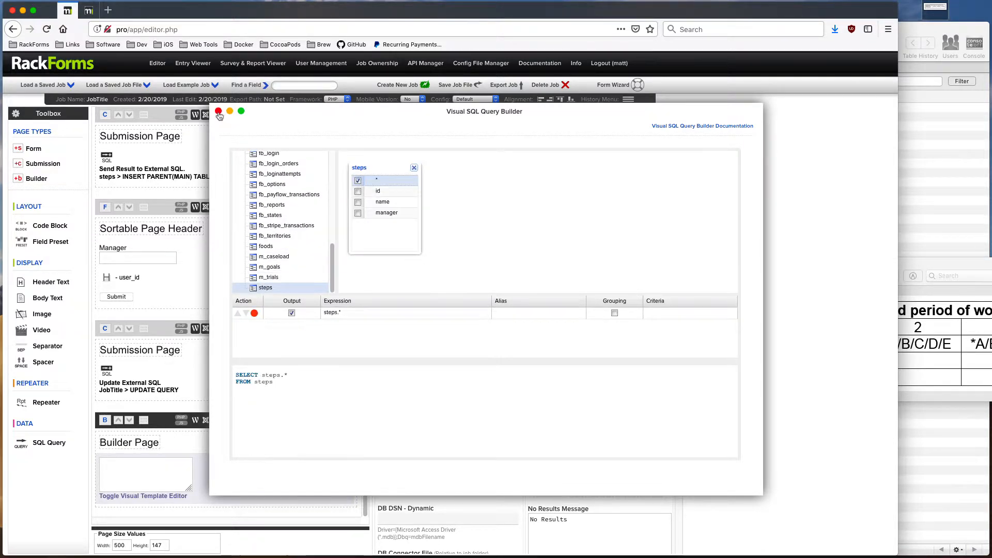
left_click(218, 111)
Generate a horizontal Multi-Update template for the repeater, overwriting existing template code, and save the Builder page
left_click(568, 335)
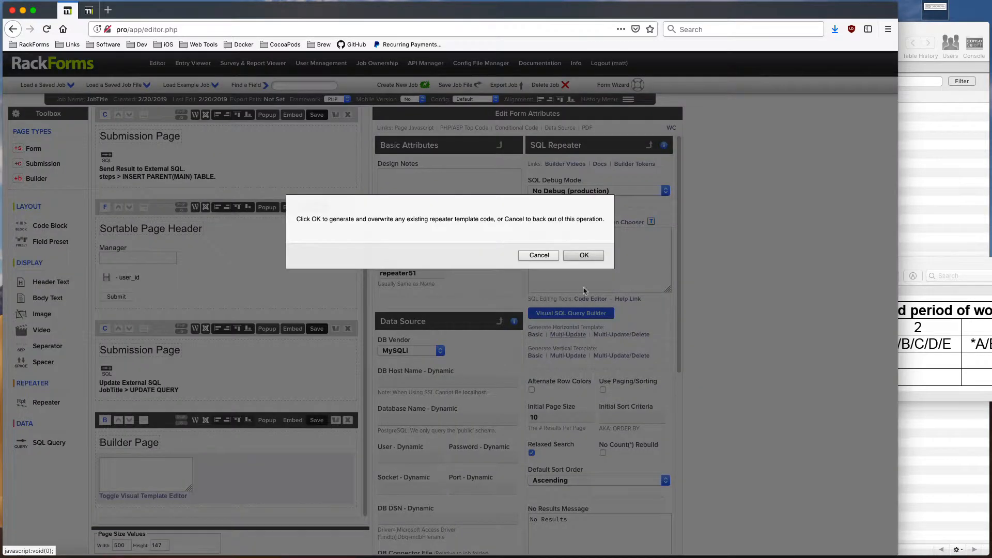
left_click(584, 255)
left_click(317, 420)
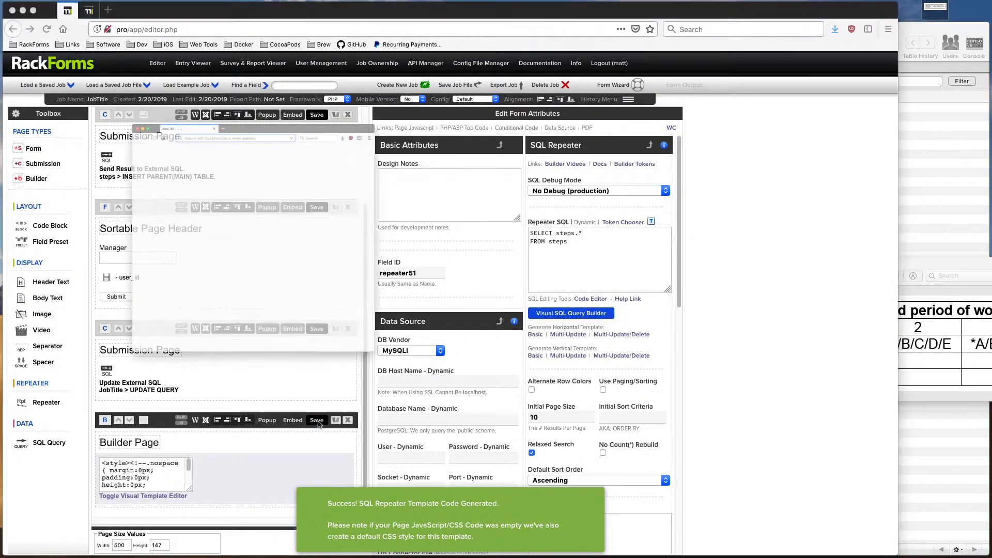
Append a surname to the manager value on the Builder output page, update the records and close the page
double_click(335, 122)
key("Right")
type("Smith")
left_click(358, 140)
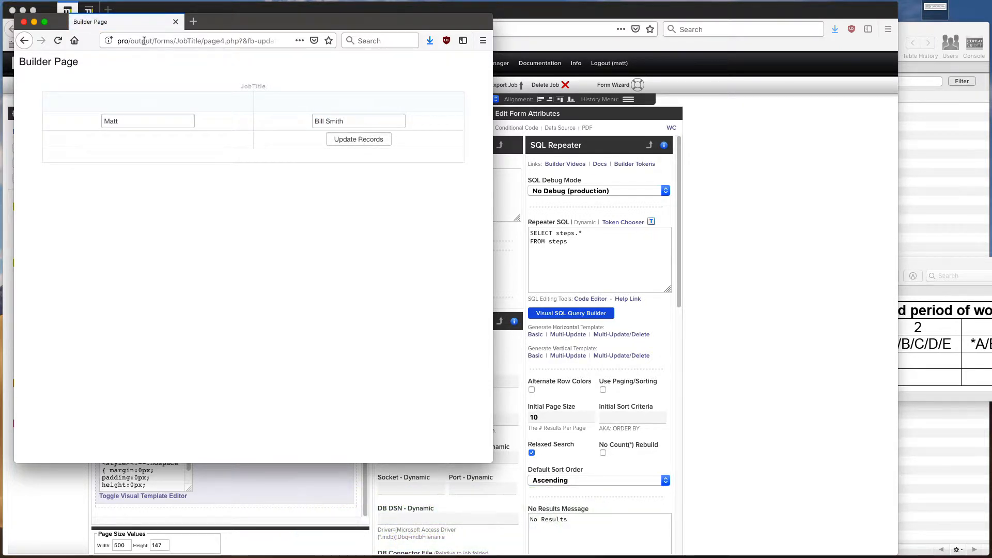
left_click(23, 22)
Refresh the steps table in the MySQL client and check the manager value in its row
left_click(941, 200)
key("super+r")
left_click(227, 110)
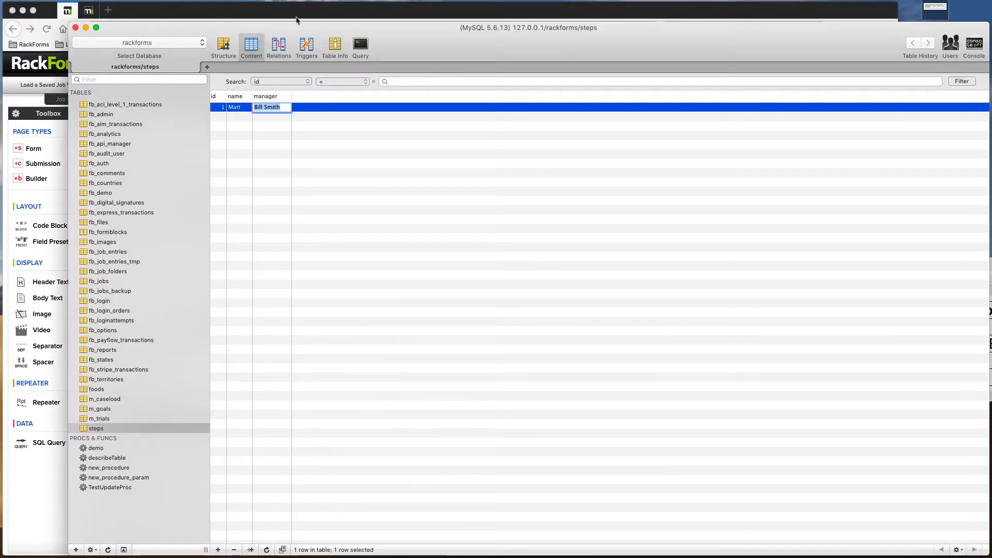
Switch to the RackForms editor and compare the repeater's SQL query with the assignments layout in the reference image
left_click(297, 18)
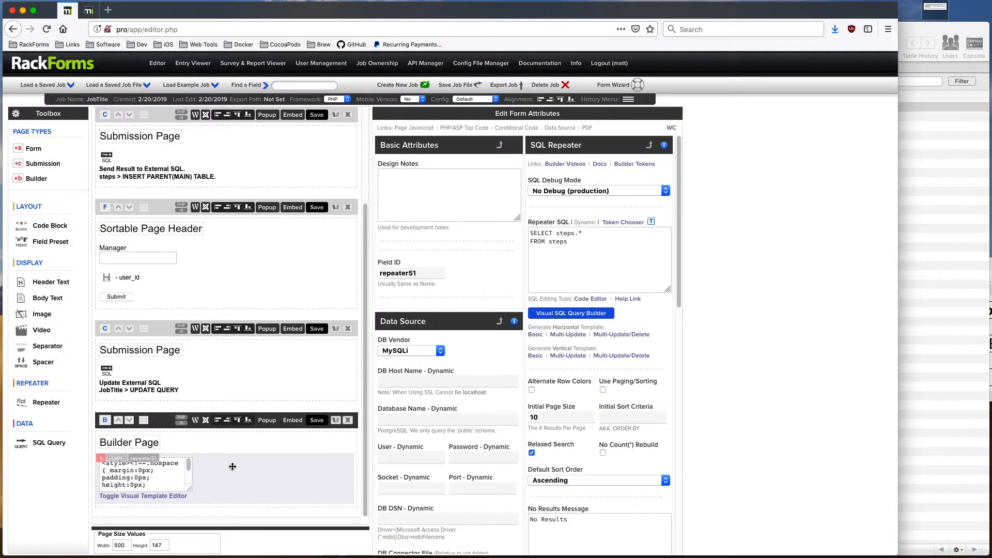
left_click(988, 286)
left_click_drag(990, 261, 923, 262)
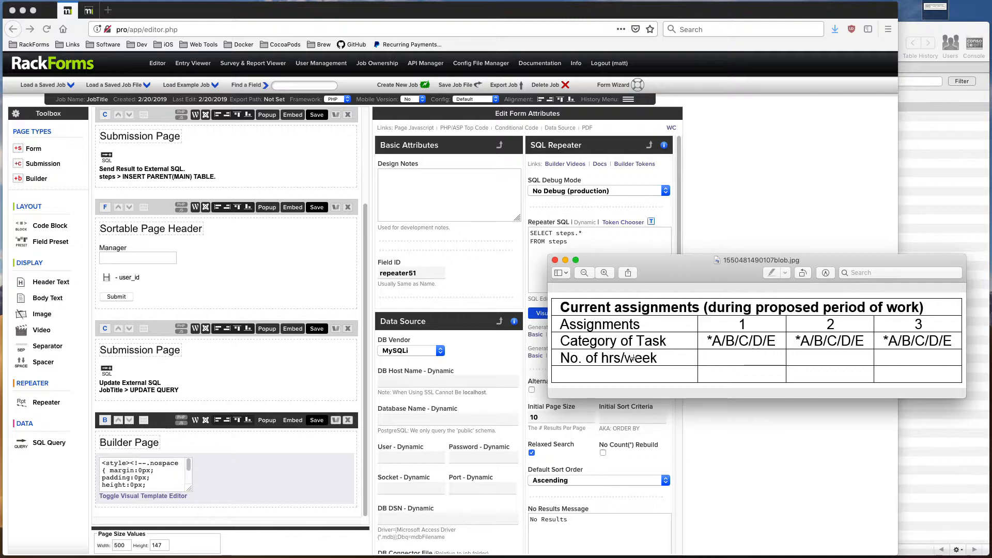
left_click_drag(733, 272, 796, 295)
left_click(594, 240)
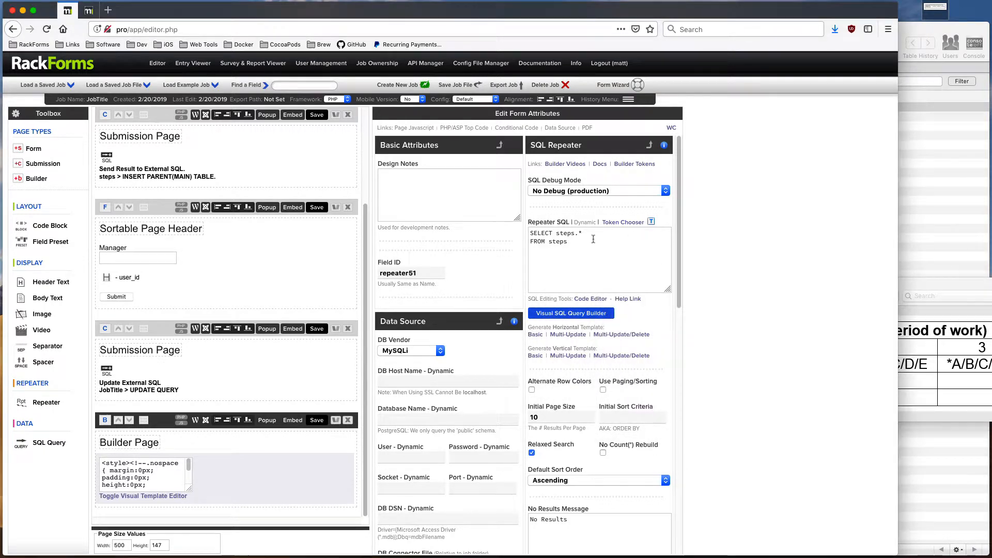
left_click_drag(598, 245, 498, 218)
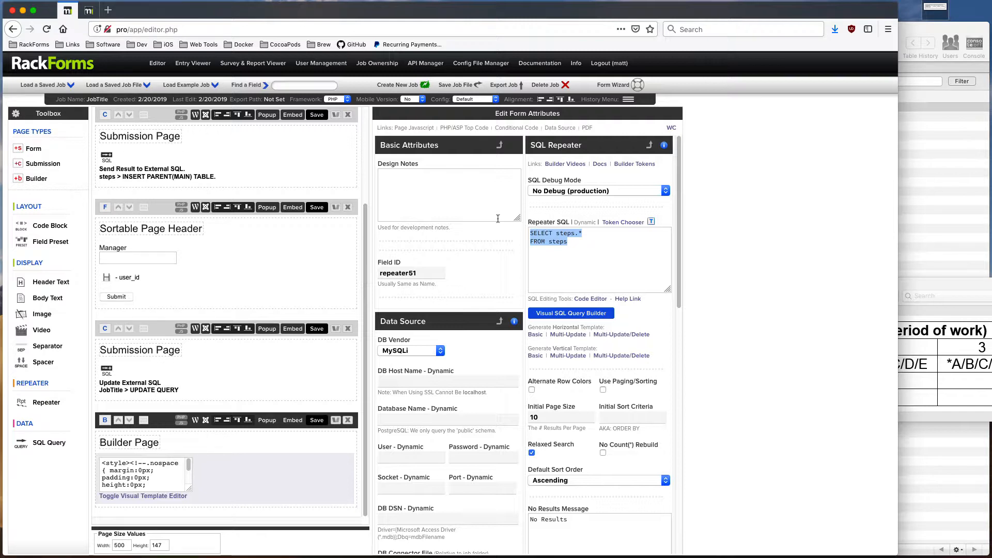
key("Right")
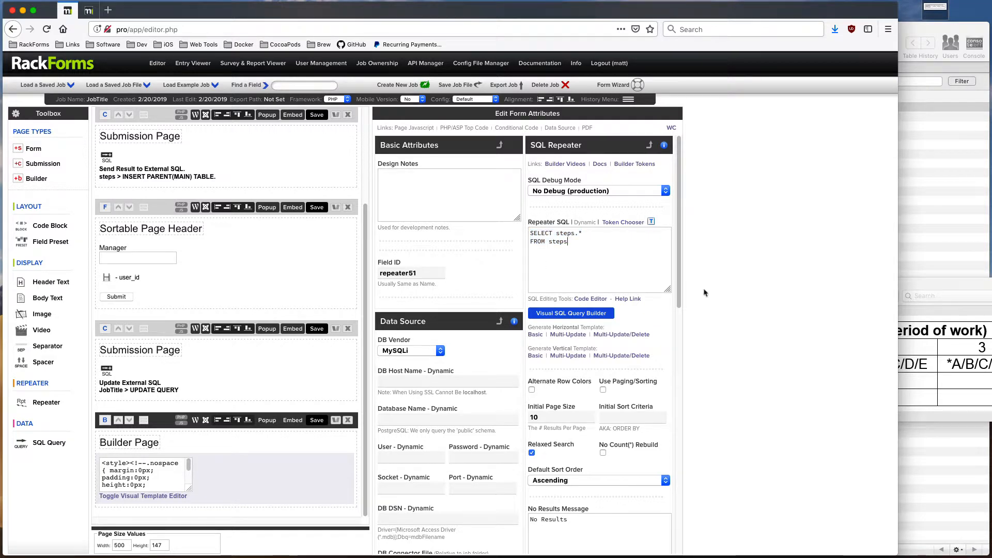
double_click(929, 290)
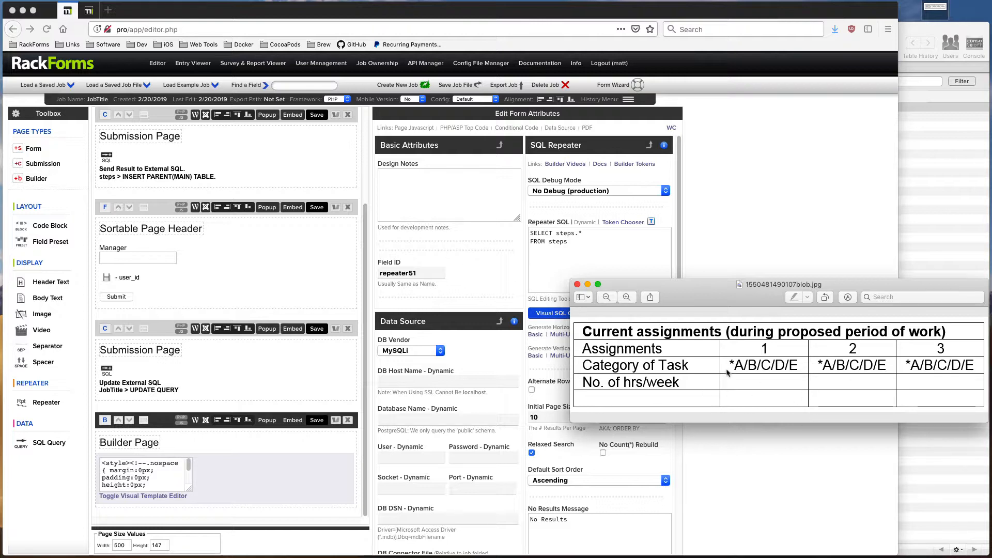
Show the Builder page repeater's template in the visual editor and open its source code
left_click(246, 481)
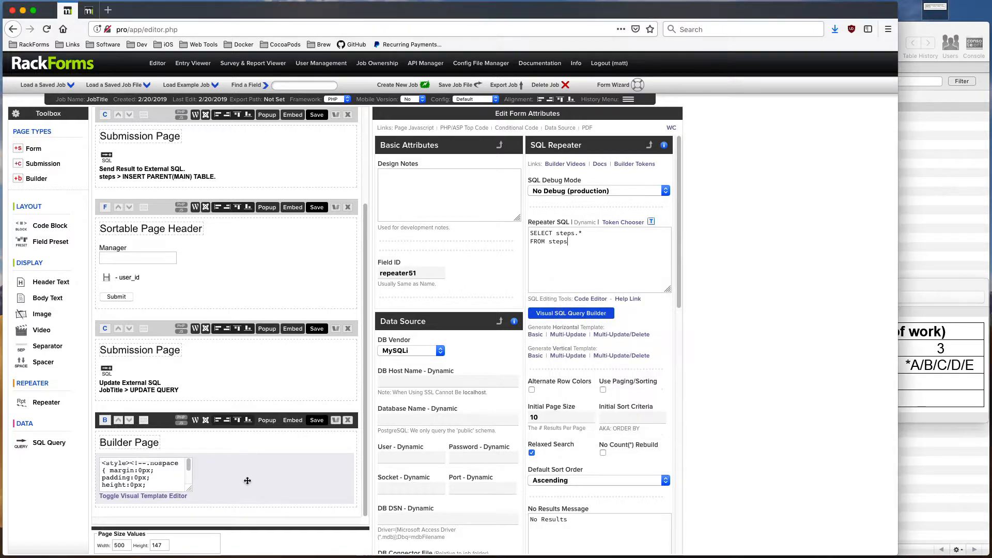
left_click(156, 496)
scroll(274, 512, "down", 3)
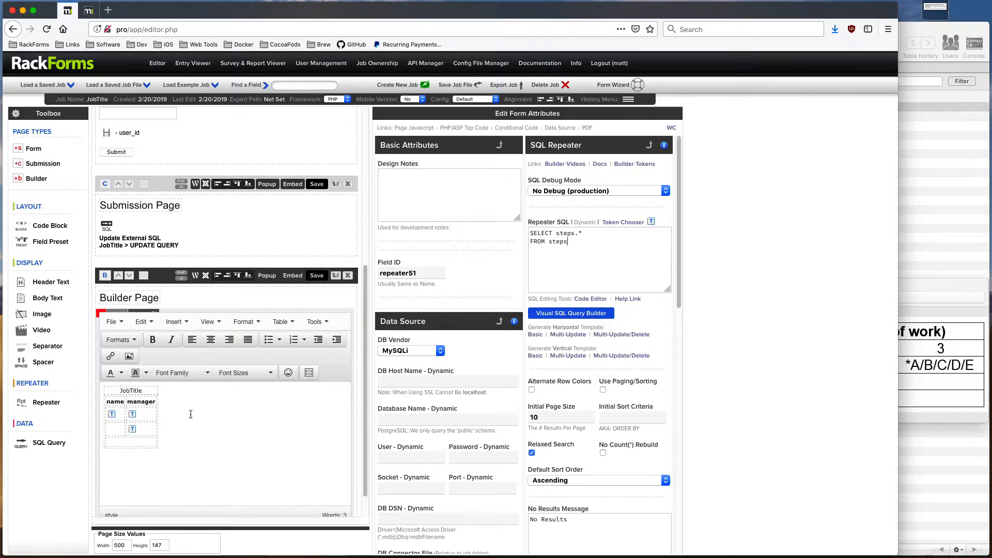
left_click(174, 322)
mouse_move(292, 324)
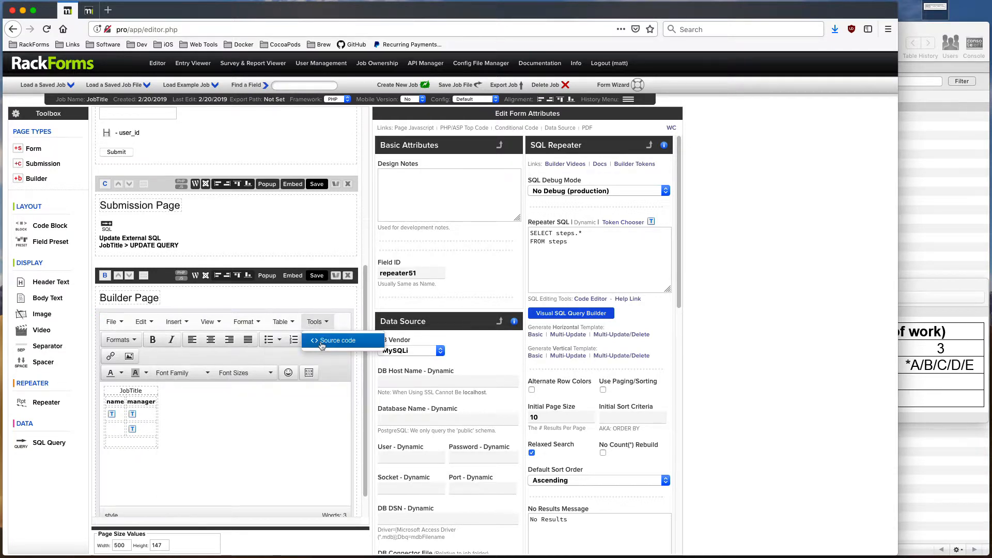
left_click(336, 339)
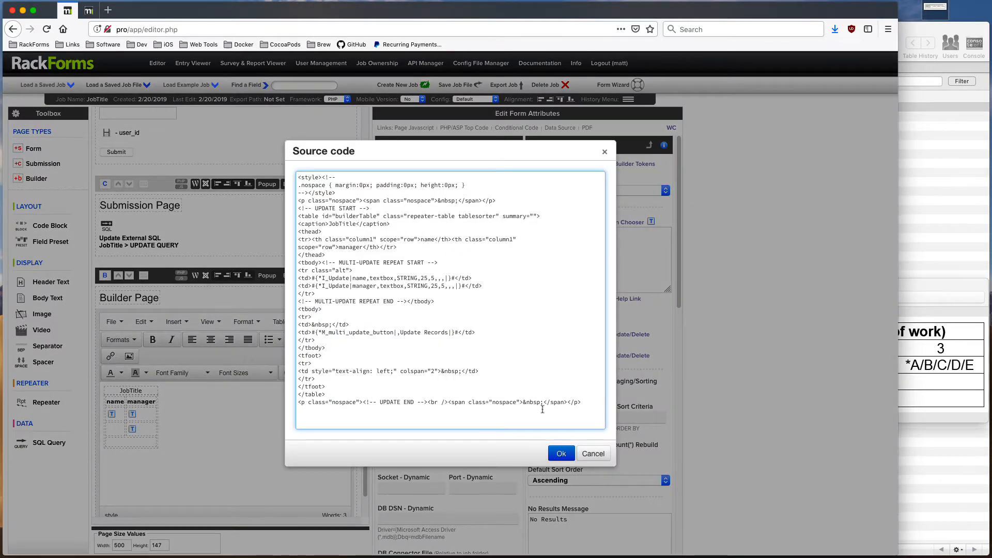
Examine the template source code and the name column's update token with its control and data types, leaving the code unedited
left_click_drag(582, 406, 242, 154)
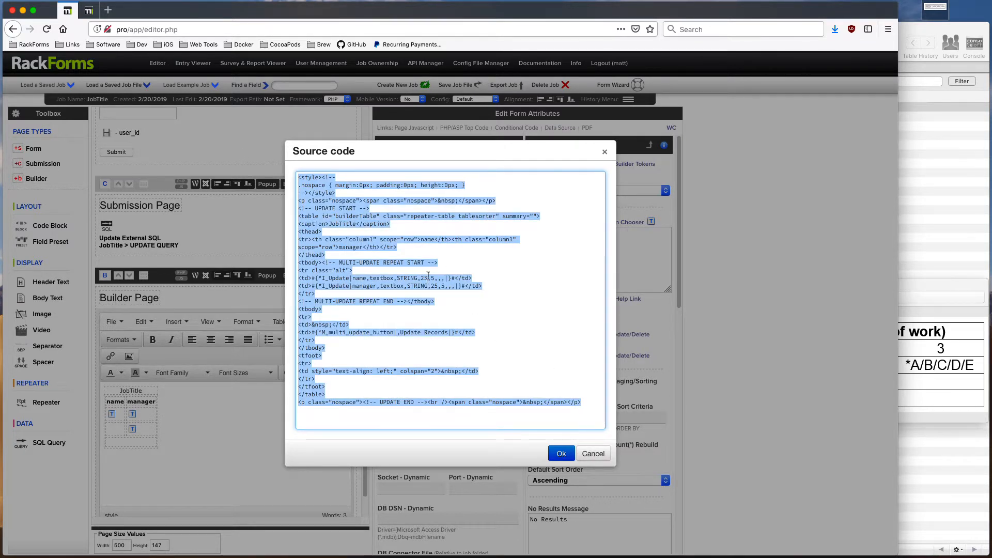
left_click(433, 269)
left_click_drag(338, 180, 298, 178)
left_click_drag(312, 278, 455, 278)
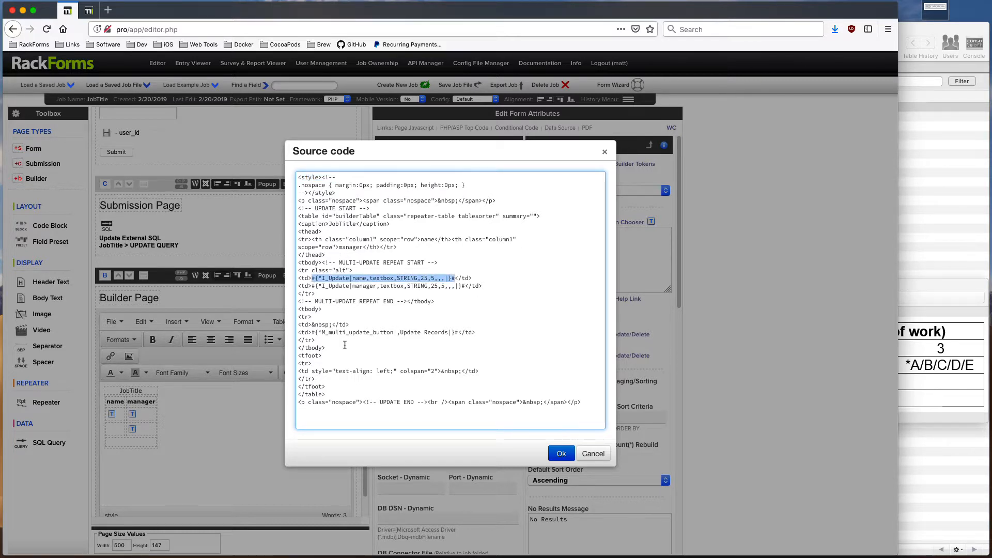
left_click(312, 278)
left_click_drag(311, 278, 458, 275)
double_click(361, 279)
double_click(381, 278)
double_click(405, 278)
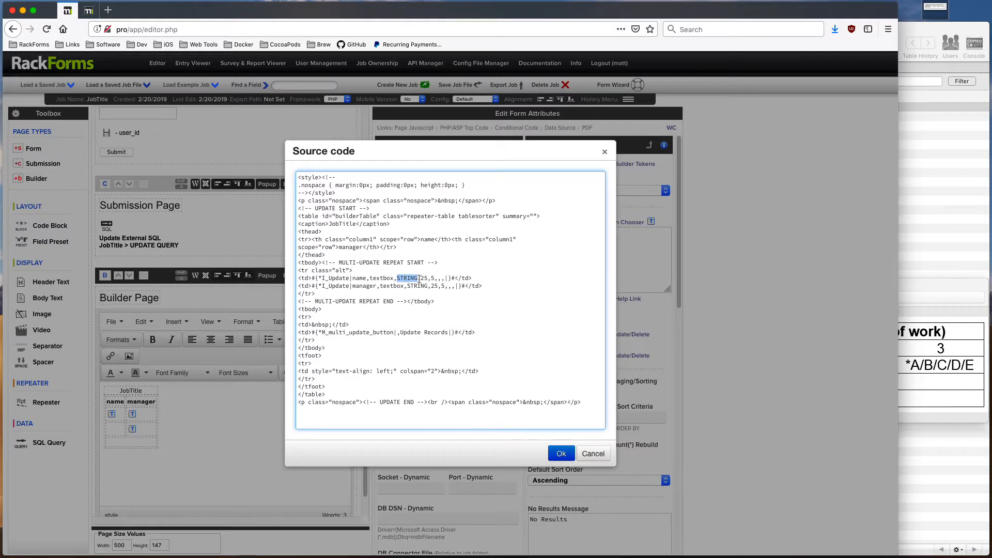
left_click(424, 278)
left_click(592, 454)
left_click(316, 322)
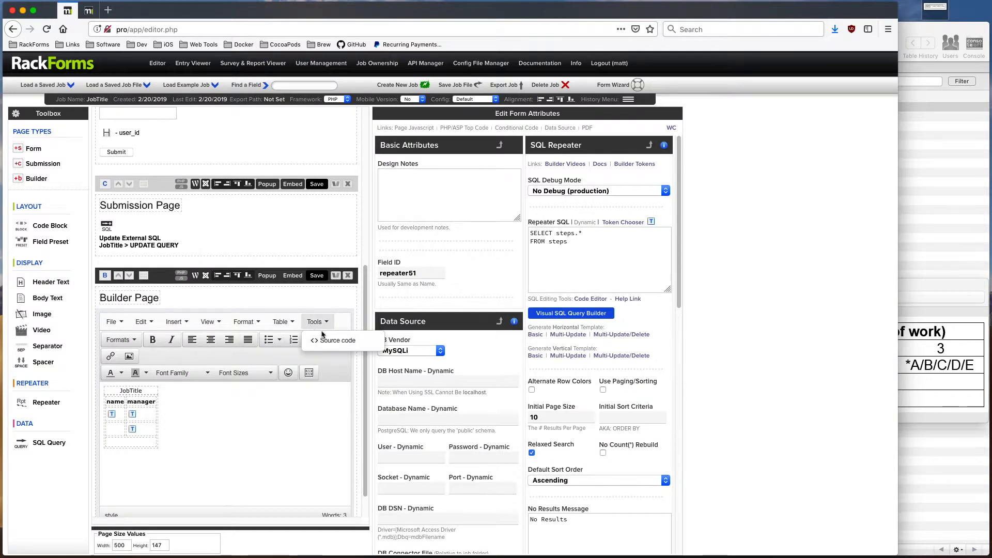
left_click(331, 340)
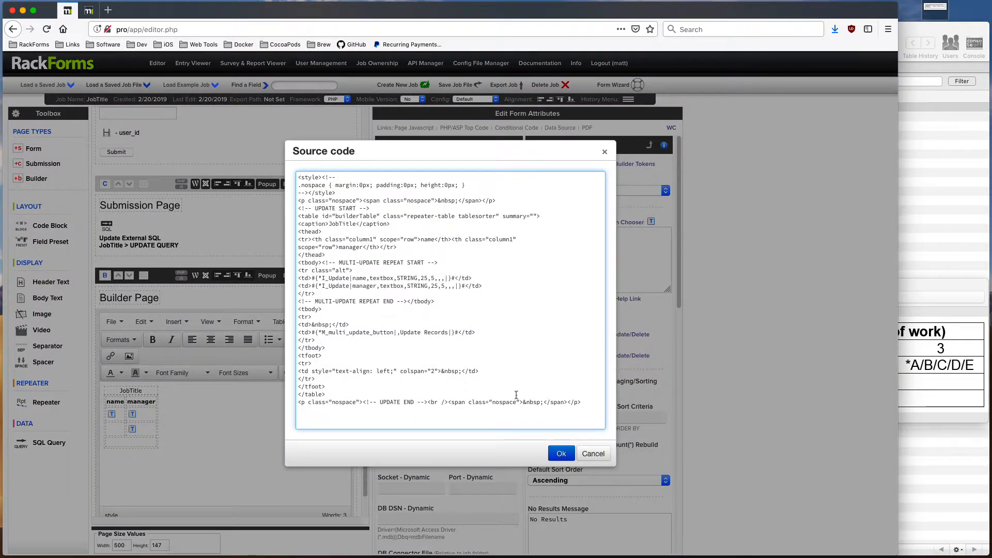
left_click(593, 453)
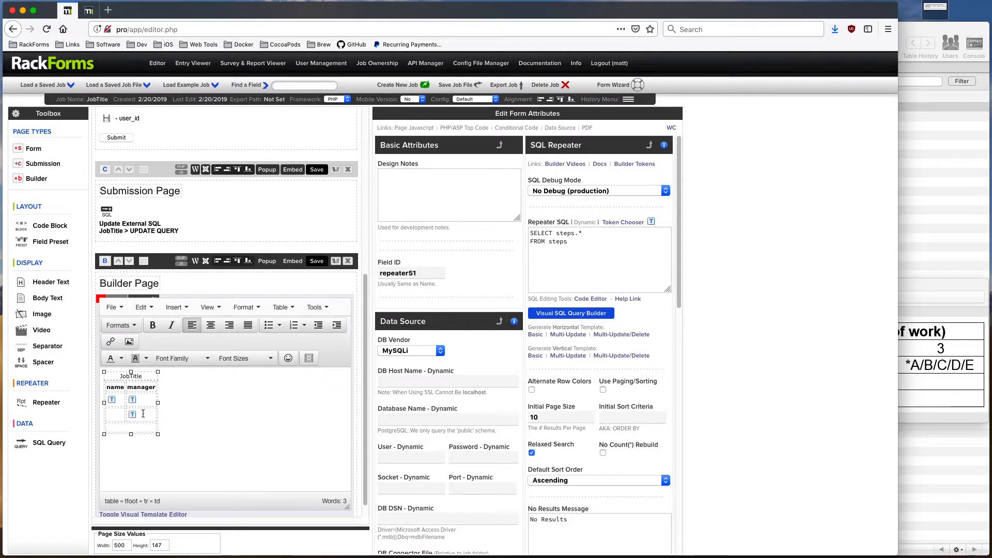
Insert a column after the manager column in the repeater template's table and check it against the reference image
right_click(149, 400)
mouse_move(187, 496)
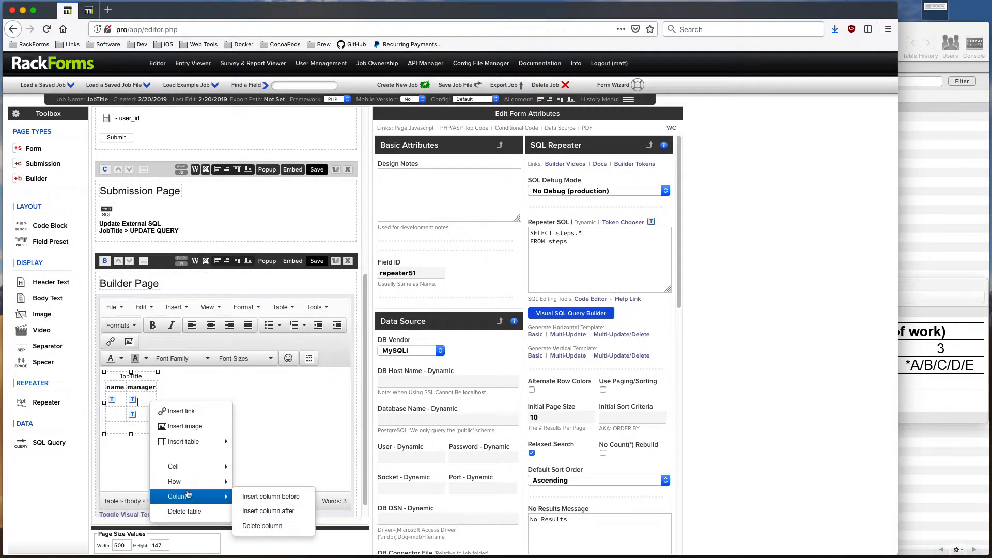
left_click(282, 510)
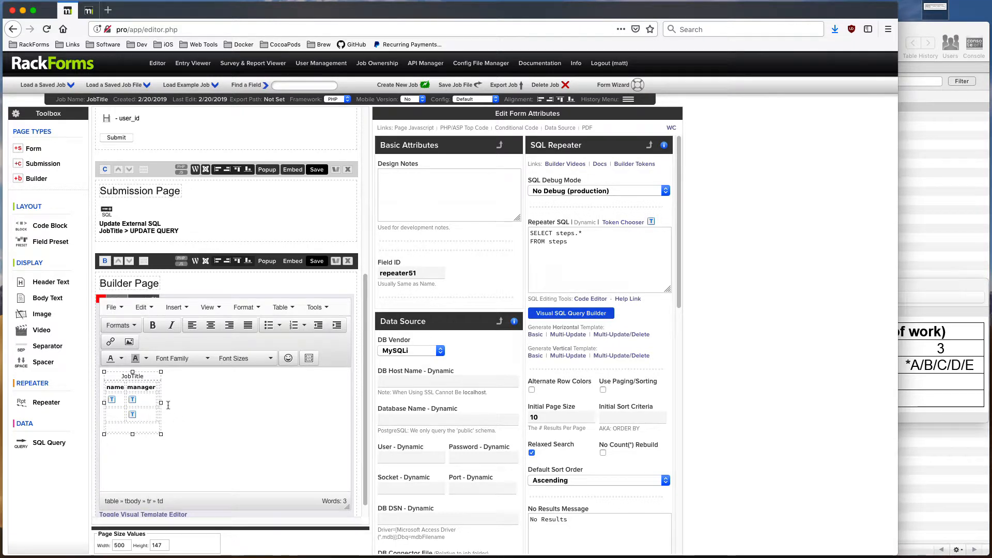
left_click(158, 387)
key("super+Tab")
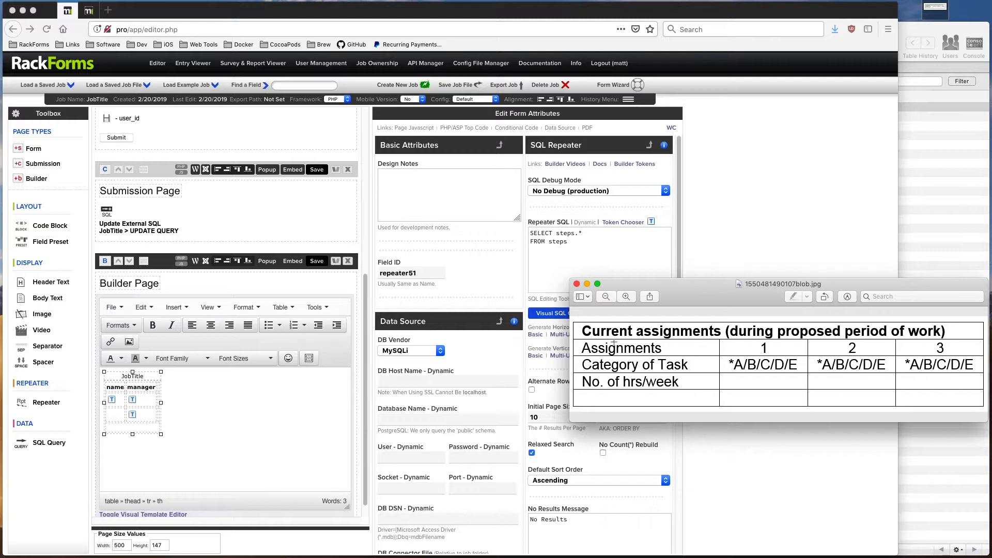
left_click(155, 401)
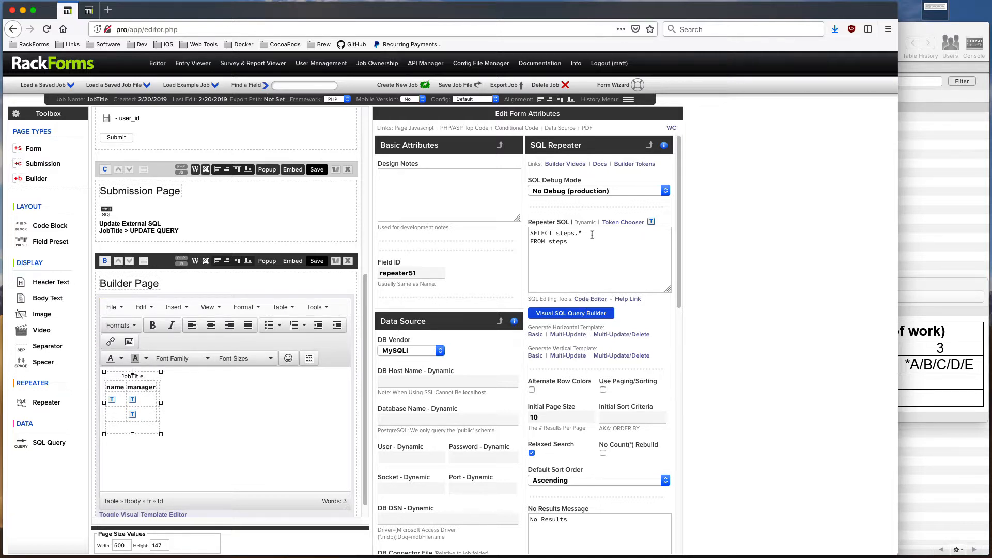
Review the available repeater tokens and the update tokens in the template's source code, closing both without edits
left_click(614, 227)
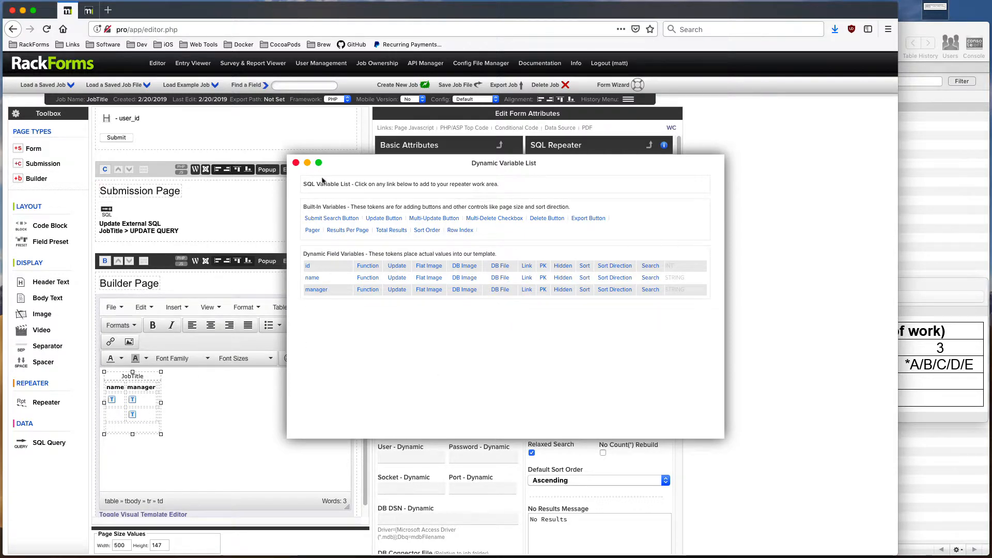
left_click(296, 164)
left_click(314, 307)
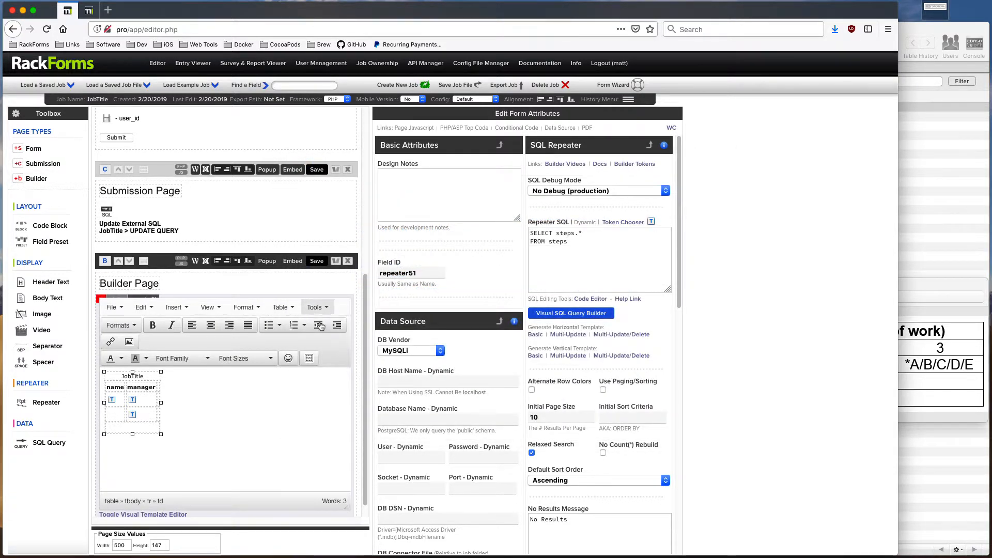
left_click(337, 326)
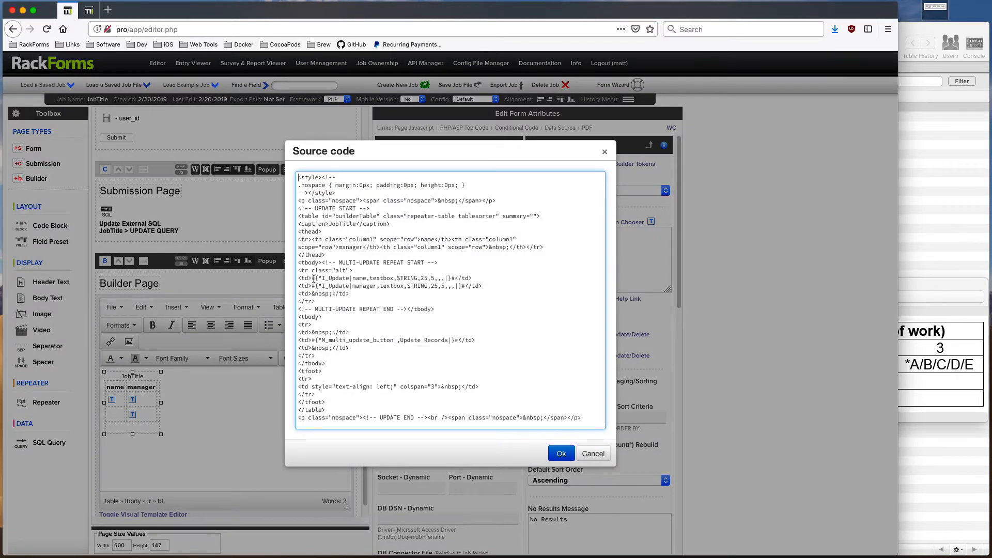
left_click_drag(314, 278, 454, 280)
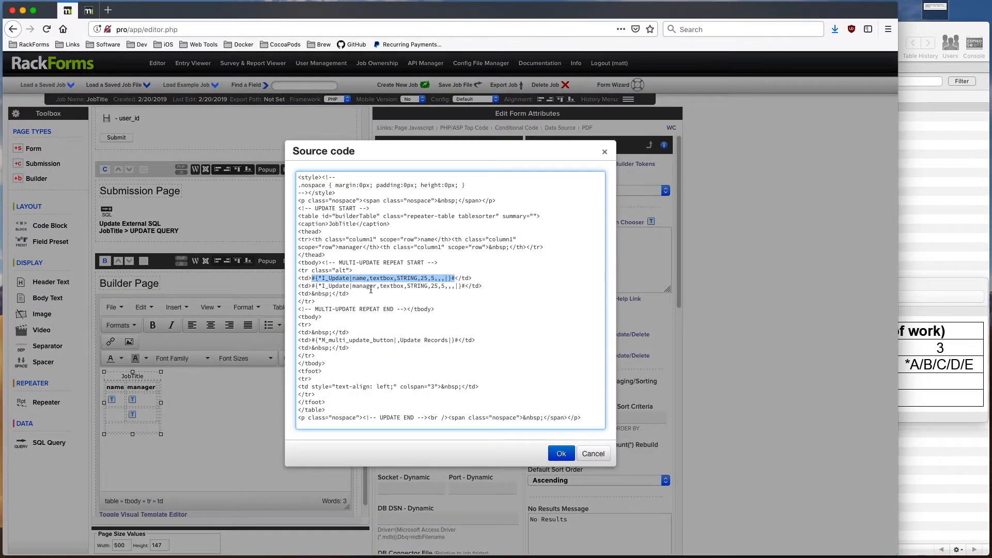
left_click(592, 453)
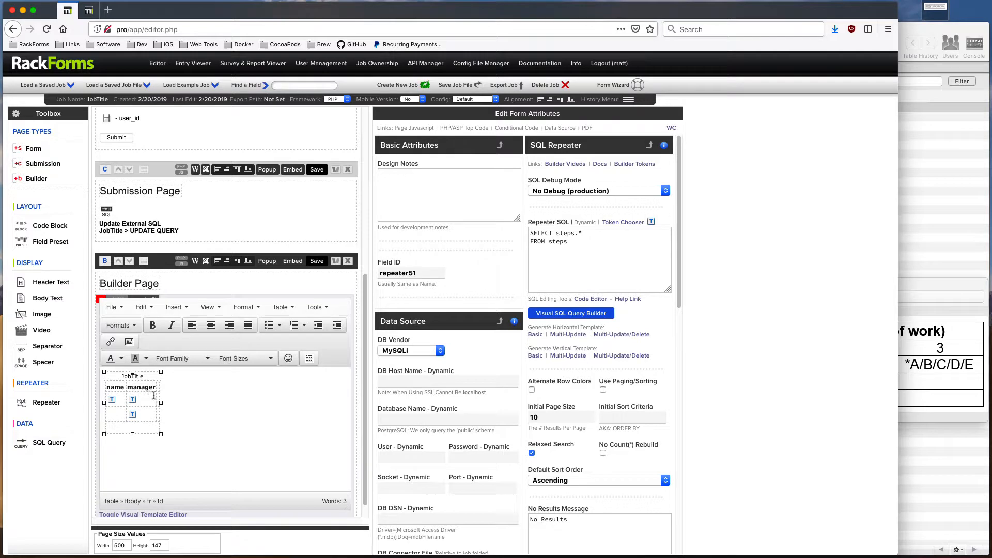
Insert the id field token into the new column's data cell and save the Builder page to preview it
left_click(621, 223)
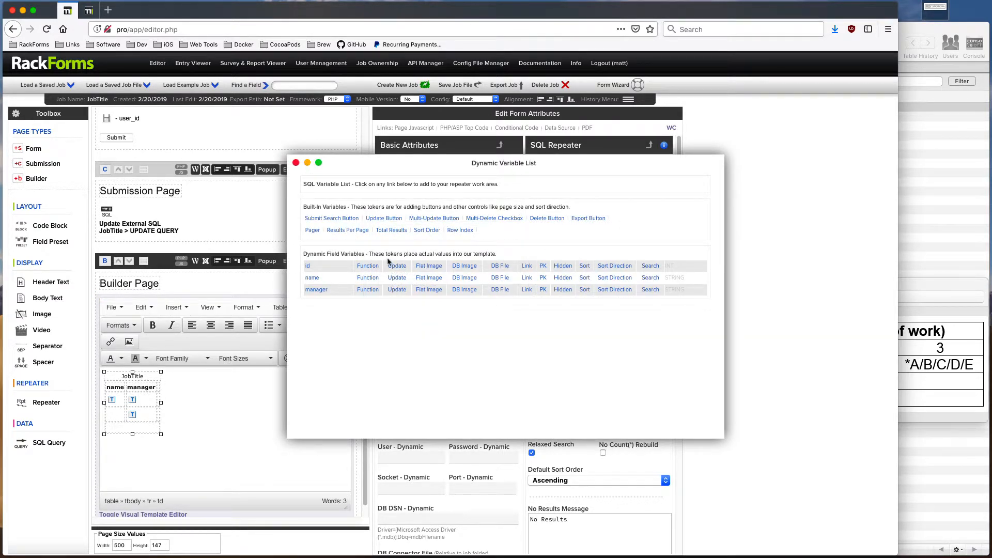
left_click(307, 266)
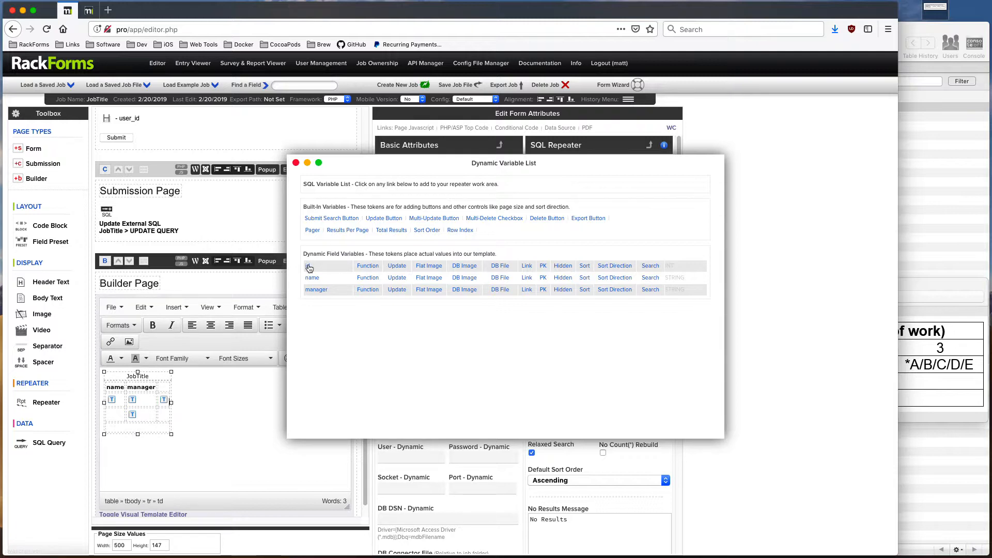
left_click(325, 262)
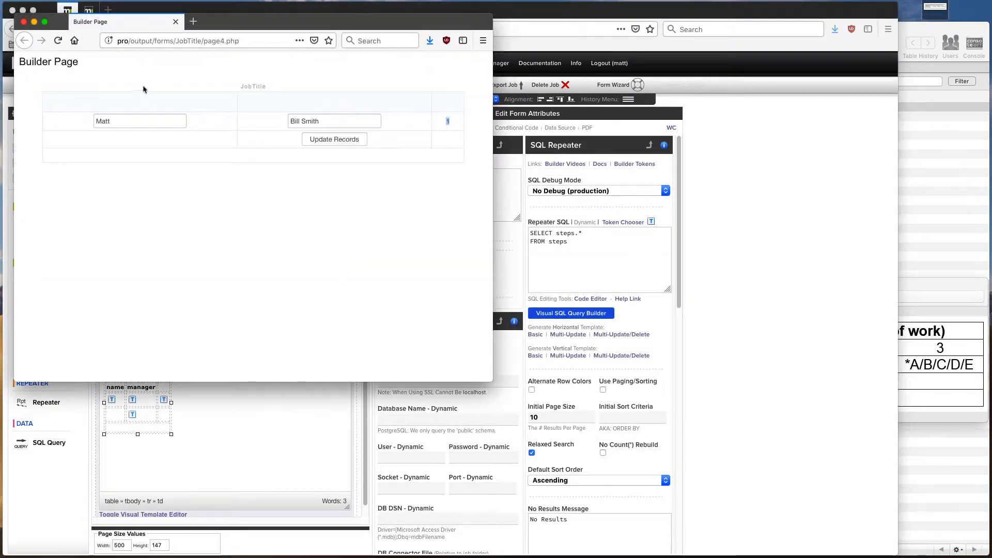
Set the new field token's raw value to name, save the Builder page and check its output in the added column
left_click(23, 21)
double_click(163, 400)
left_click(287, 295)
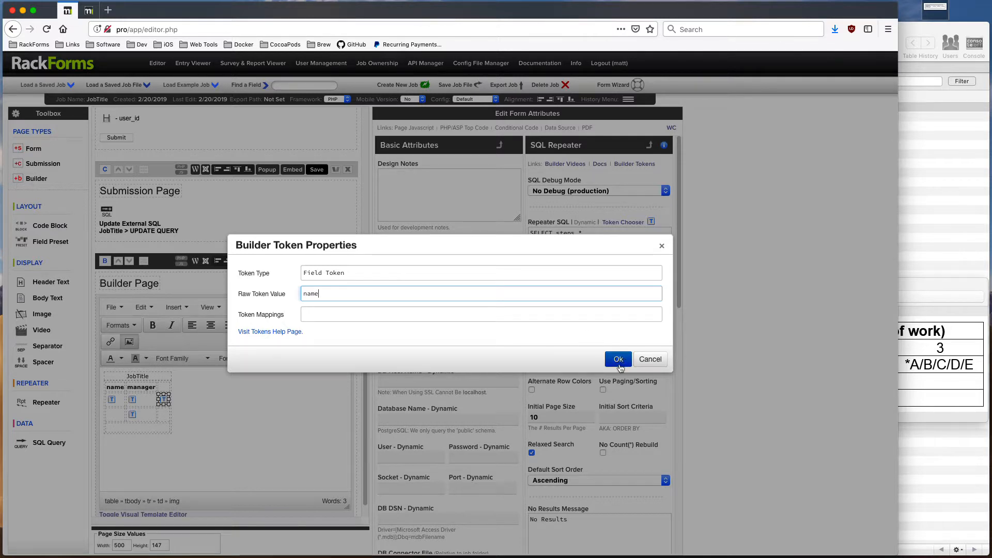
left_click(618, 359)
left_click(316, 262)
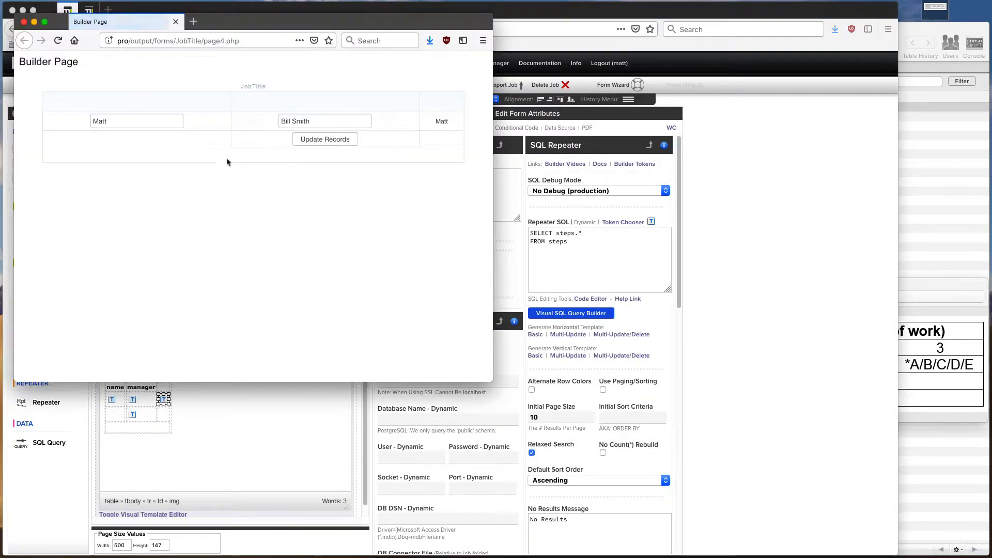
left_click_drag(433, 123, 452, 125)
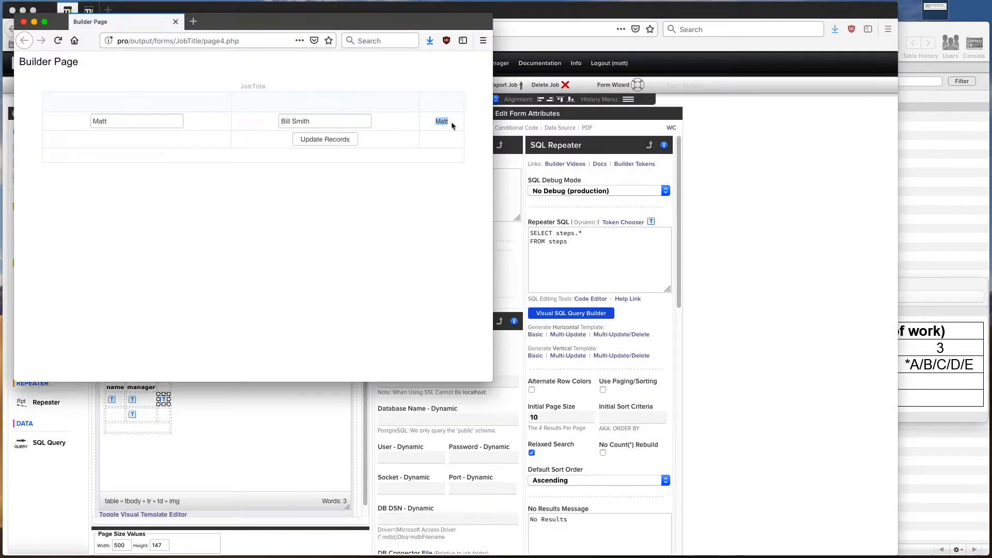
left_click(23, 22)
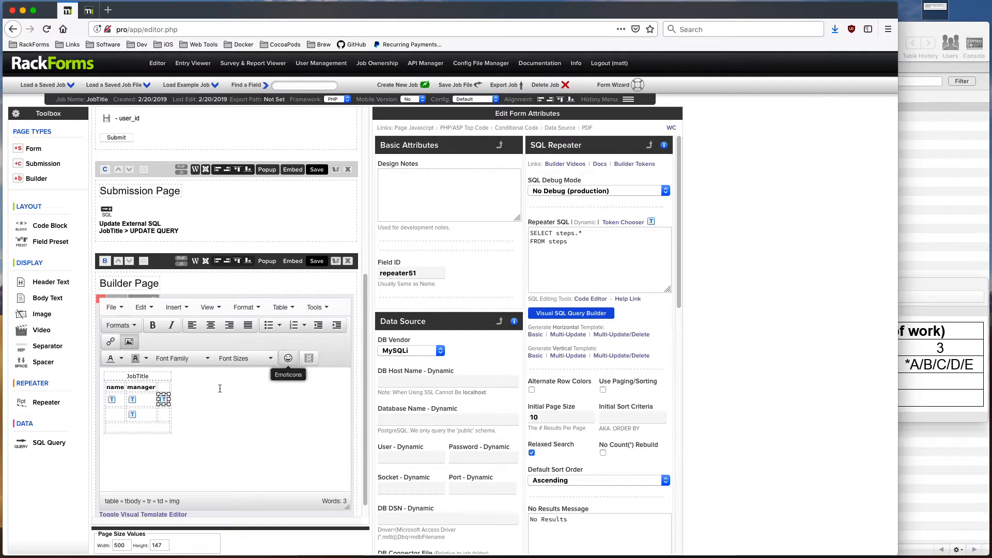
View the added field token's properties and delete the token from the new column's cell
double_click(164, 401)
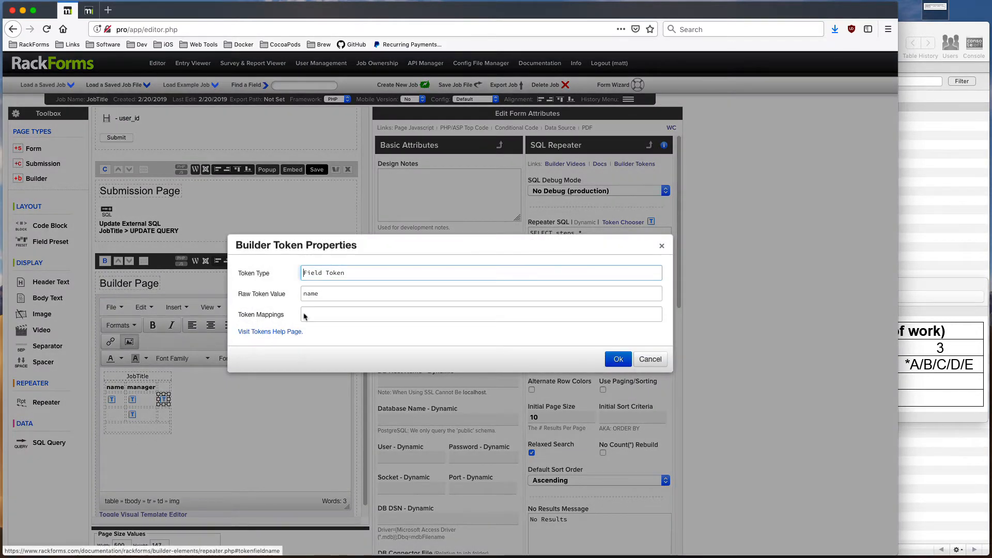
left_click(649, 359)
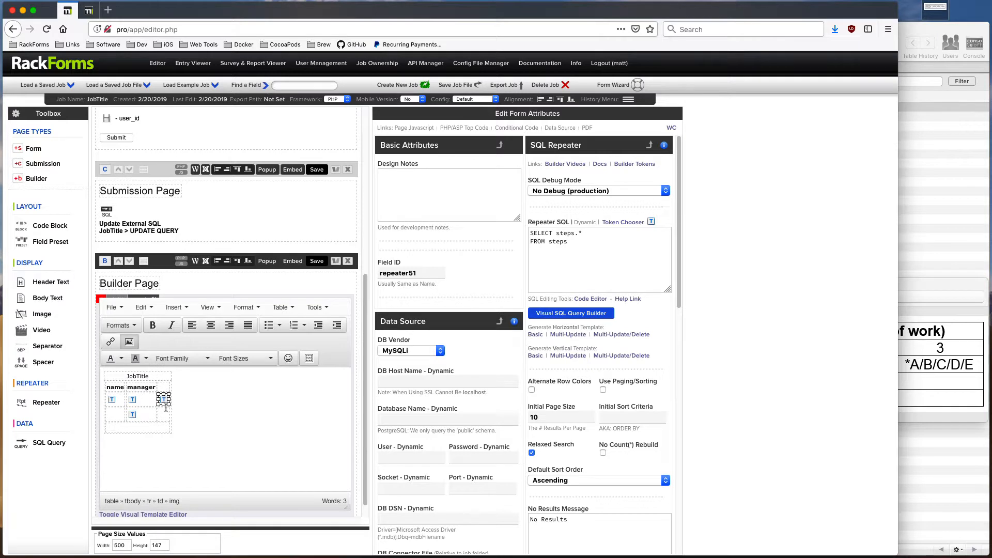
key("BackSpace")
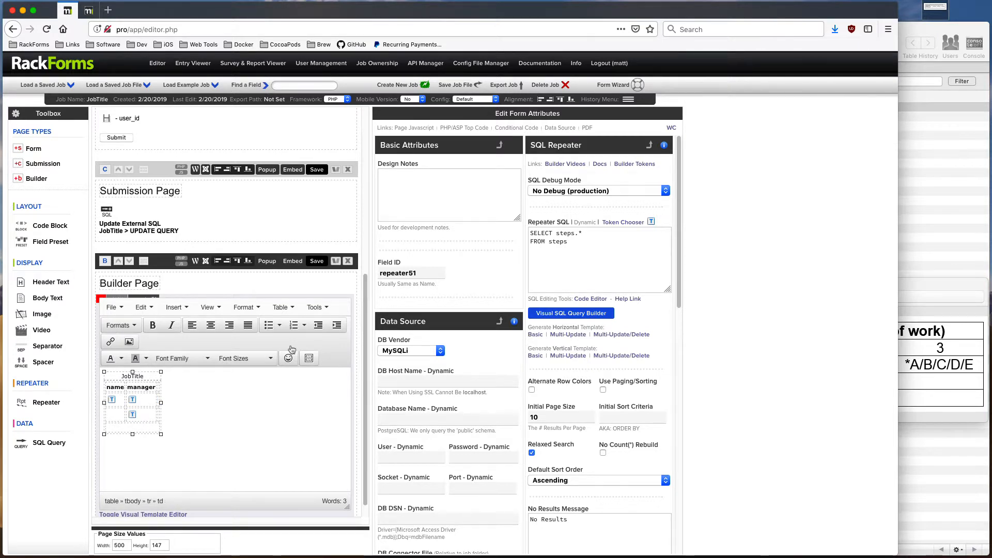
Insert the id field's Function token into the added column's data cell and set its raw value to *C_tally()id
left_click(623, 222)
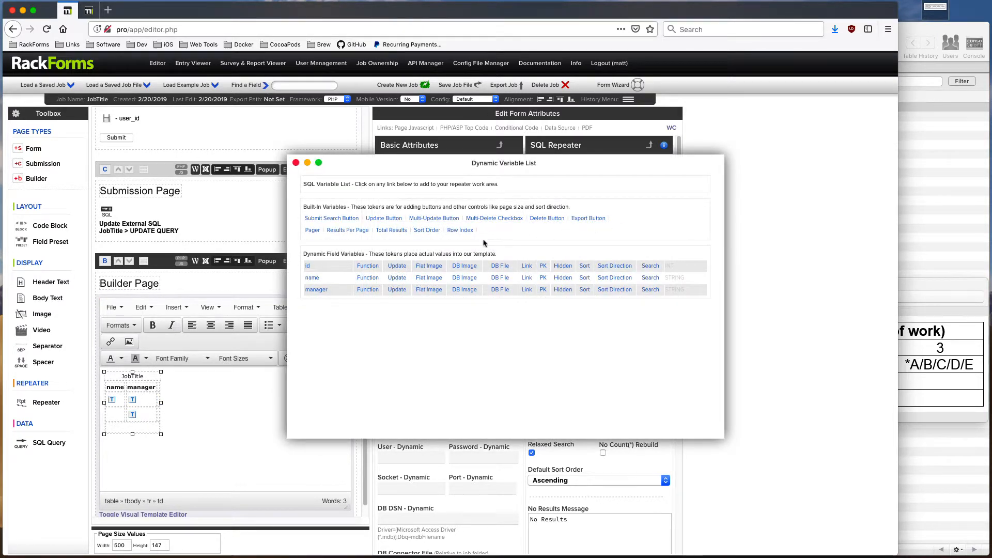
left_click(371, 266)
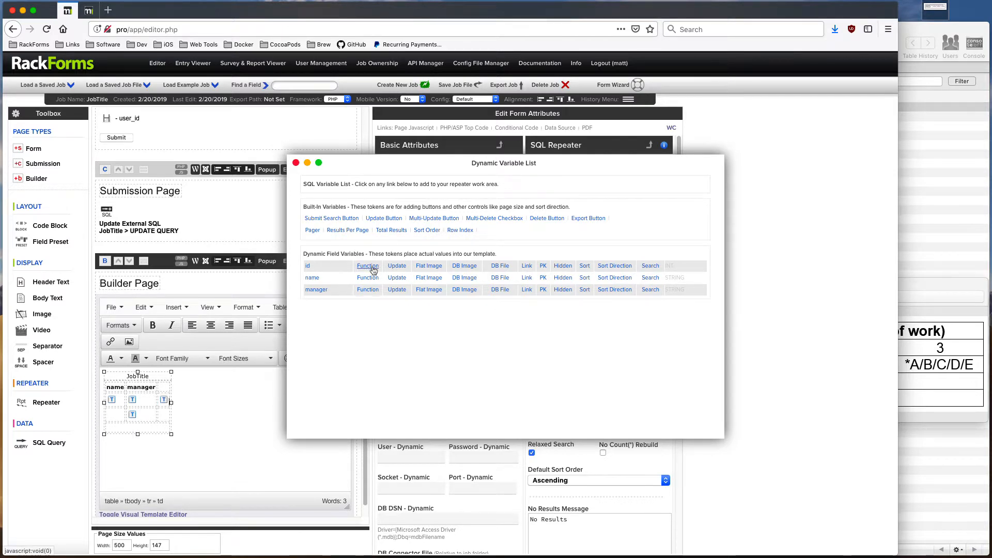
left_click(296, 163)
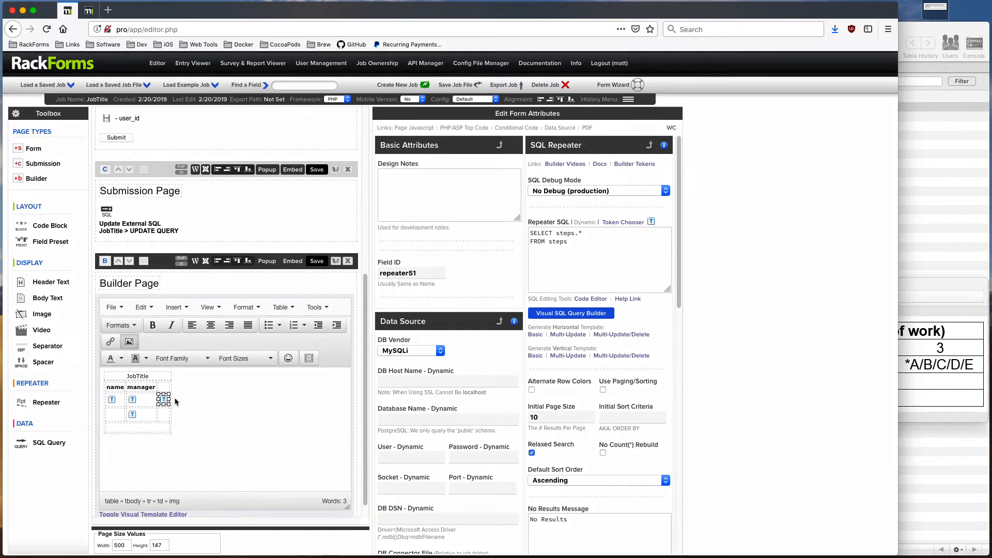
double_click(163, 399)
left_click_drag(314, 293, 362, 297)
type("tally")
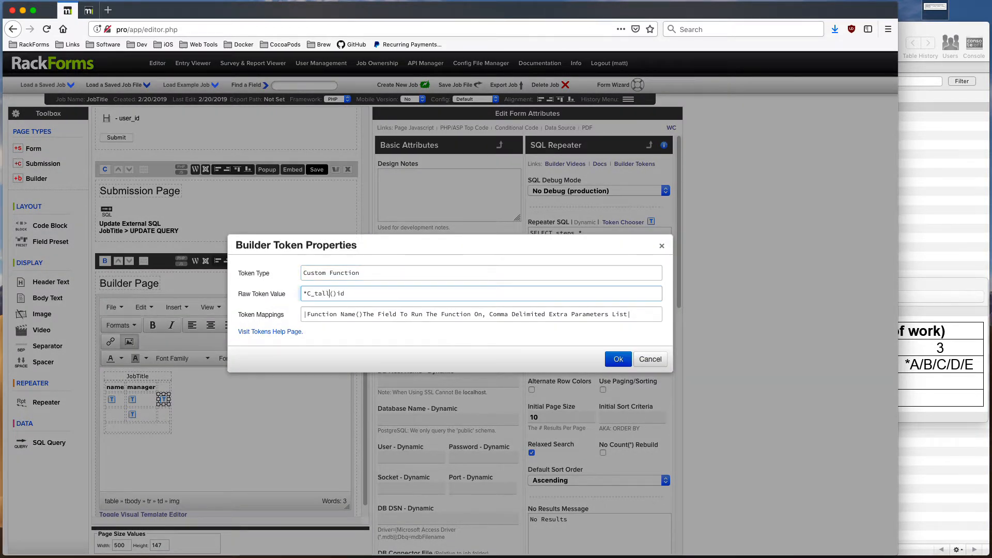
left_click_drag(352, 294, 320, 294)
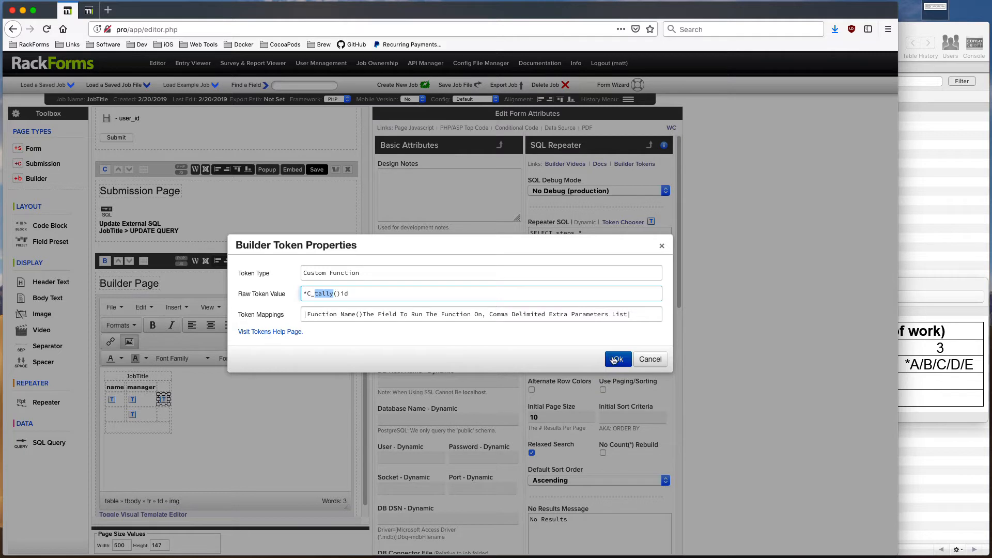
left_click(618, 358)
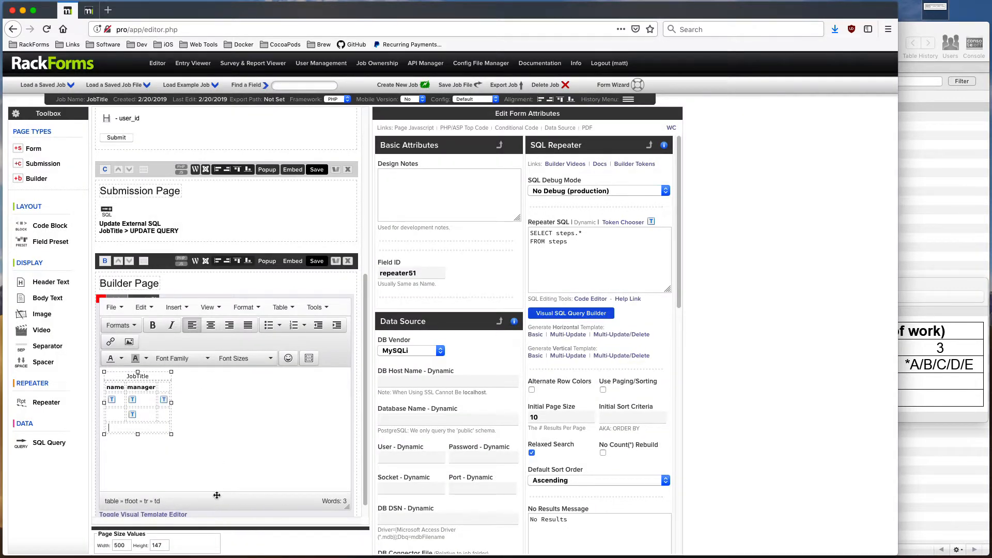
Add a code block to the Builder page containing a PHP function tally(id) that returns id + 10
left_click(161, 514)
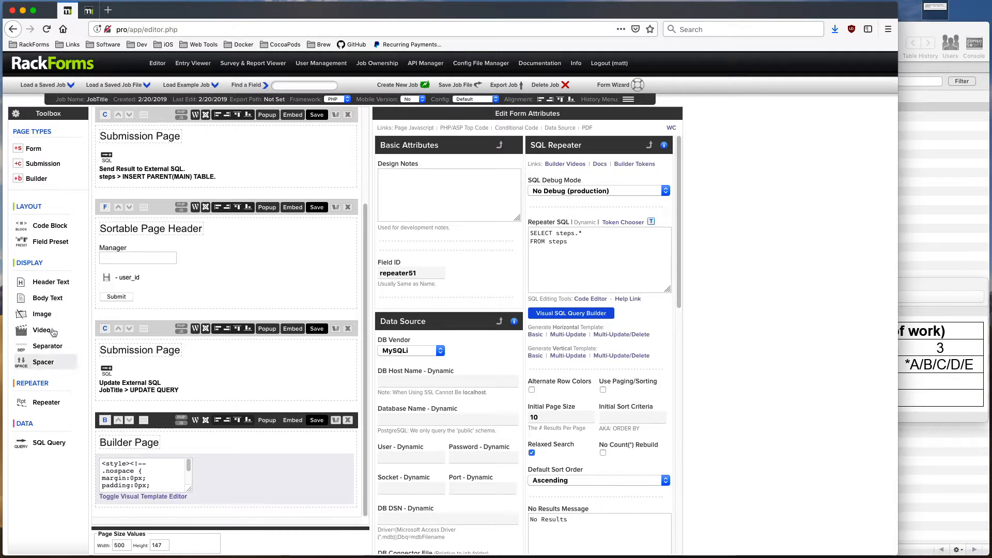
left_click(50, 226)
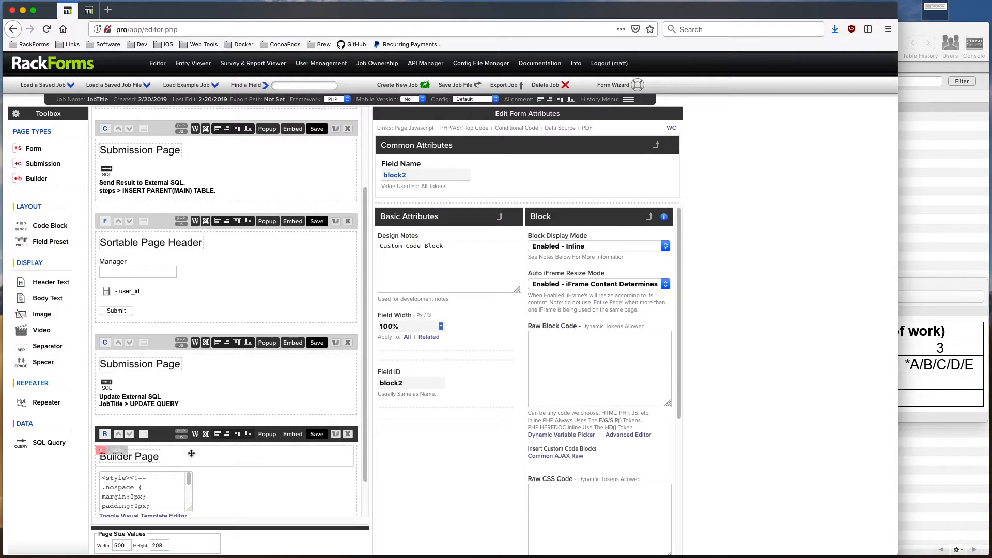
type("<?php")
key("Return")
key("Return")
type("function tally(id")
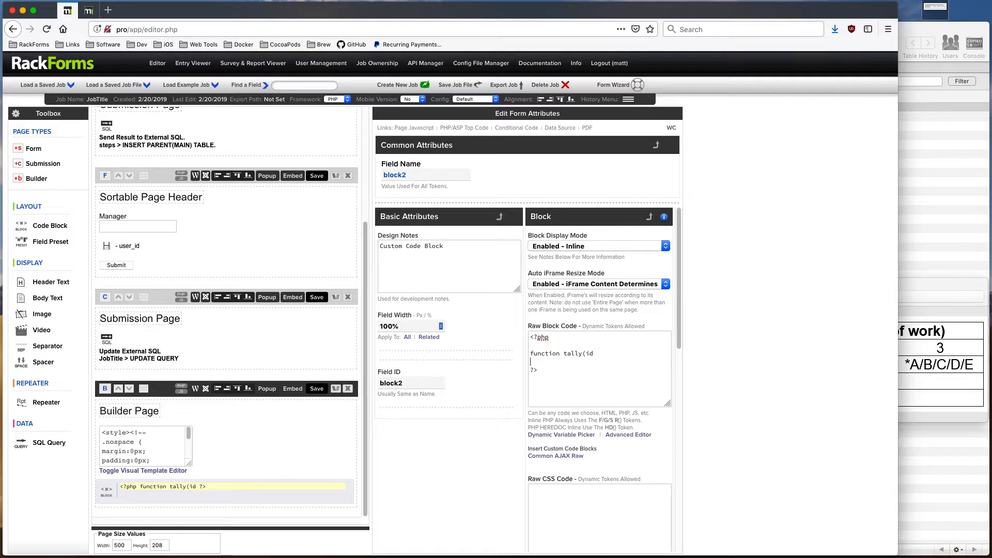
type("){")
key("Return")
key("Return")
type("ech")
key("BackSpace")
key("BackSpace")
key("BackSpace")
type("return id + 10")
Save the Builder page twice and check its preview output each time
left_click(317, 388)
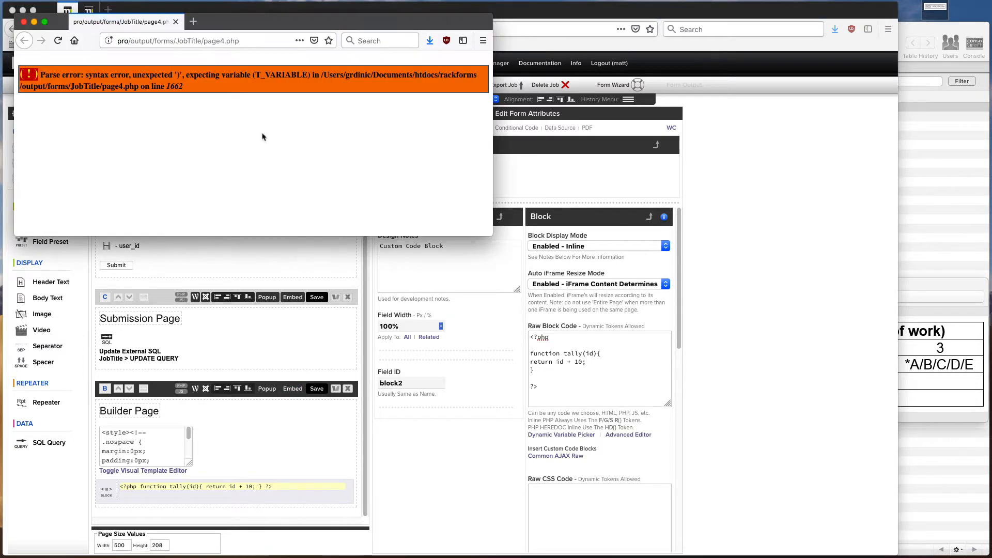
left_click(23, 21)
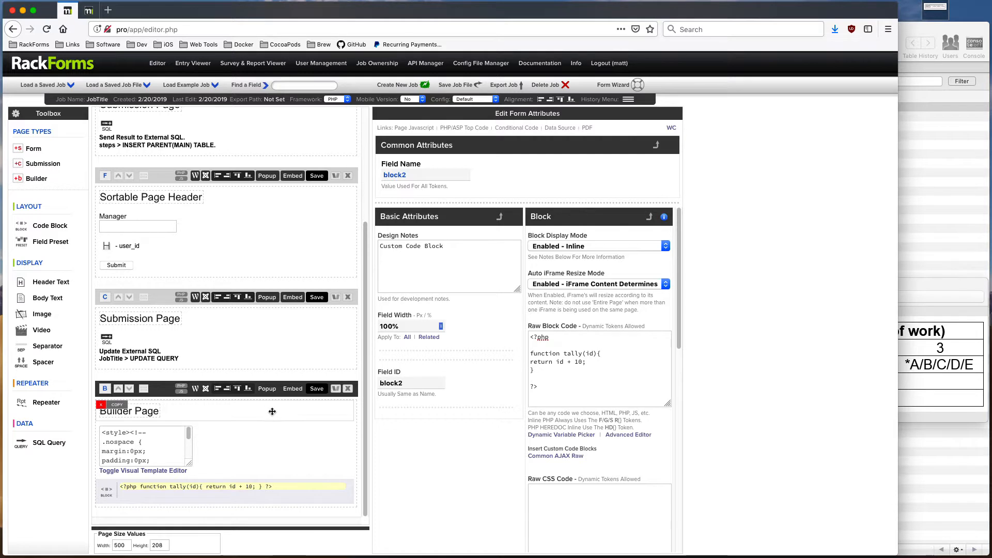
left_click(318, 388)
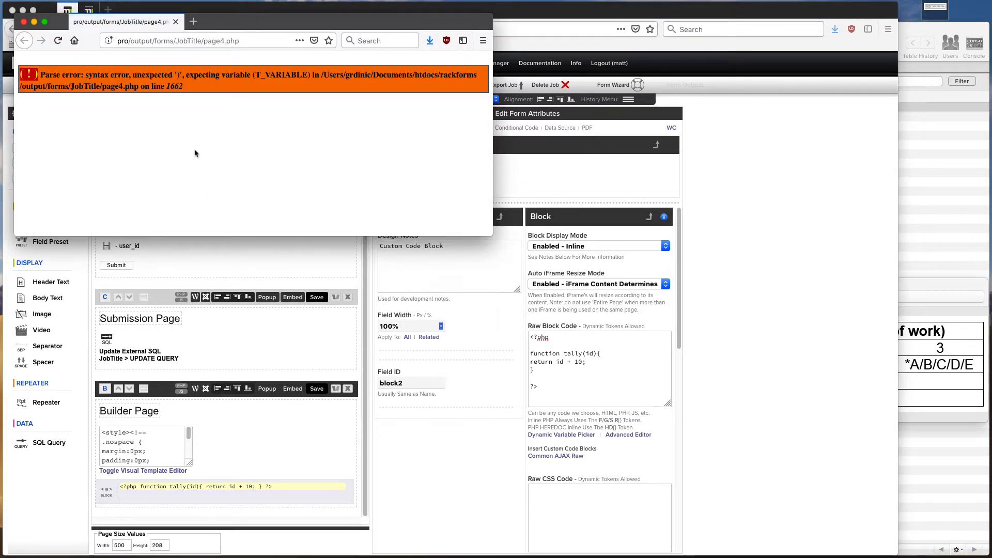
left_click(23, 22)
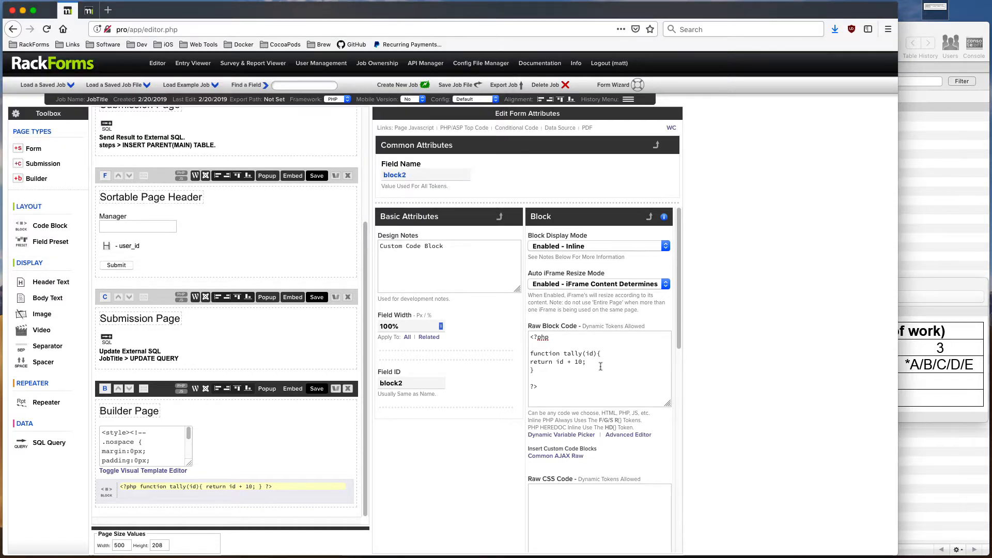
Auto-indent the code block's PHP in the advanced code editor and apply the changes
left_click(628, 435)
key("super+a")
key("shift+Tab")
left_click(362, 280)
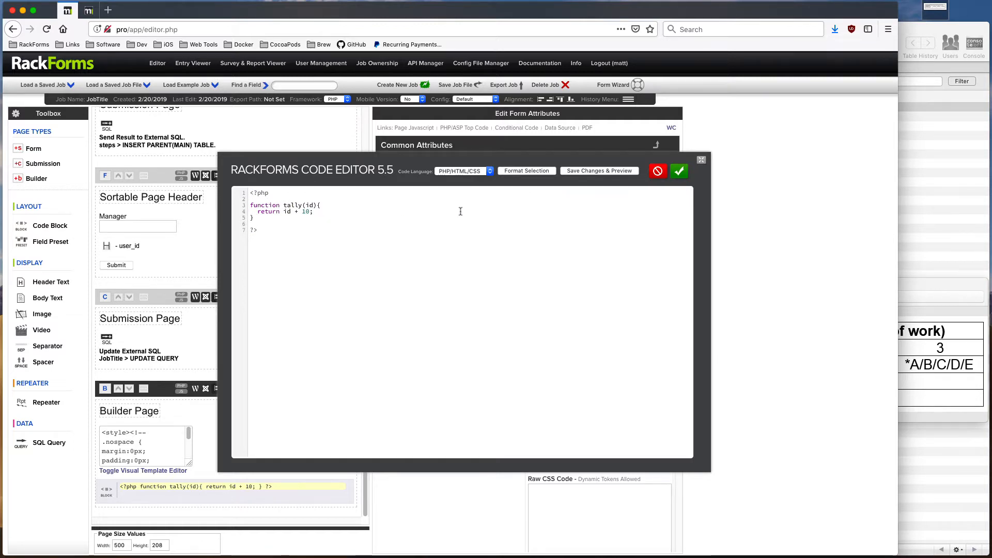
left_click(679, 171)
Reopen the repeater's visual template and check the custom function token's raw value without altering it
left_click(110, 440)
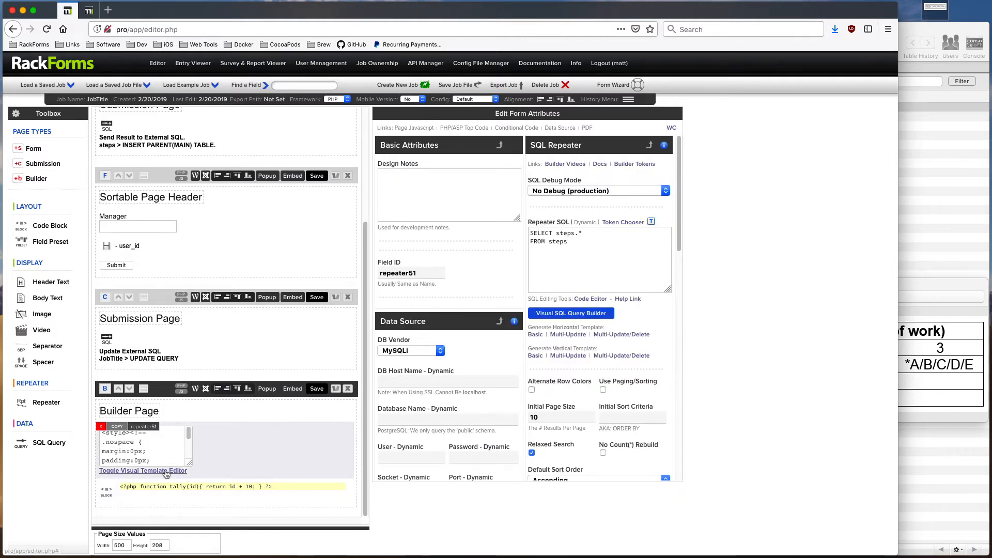
left_click(160, 471)
scroll(321, 459, "down", 5)
double_click(164, 382)
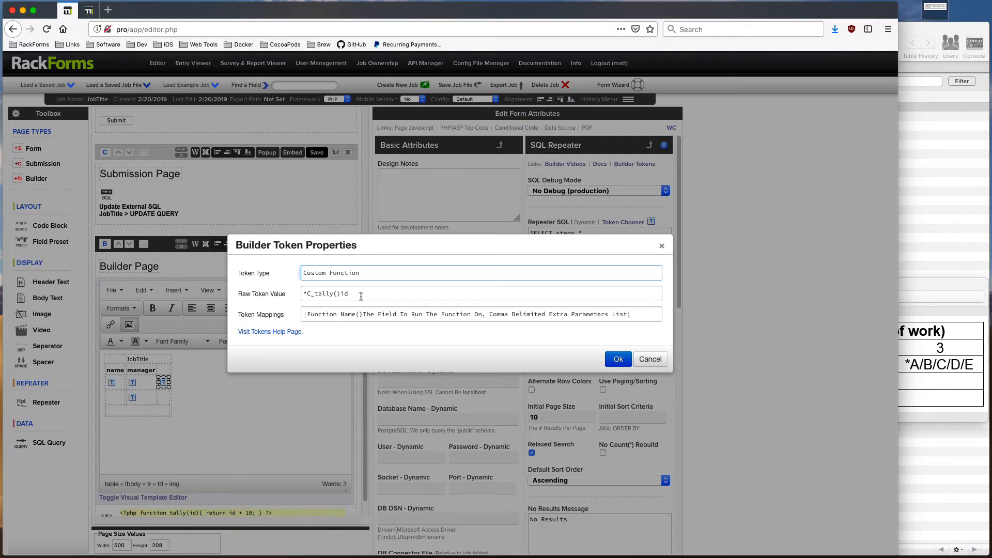
left_click(616, 361)
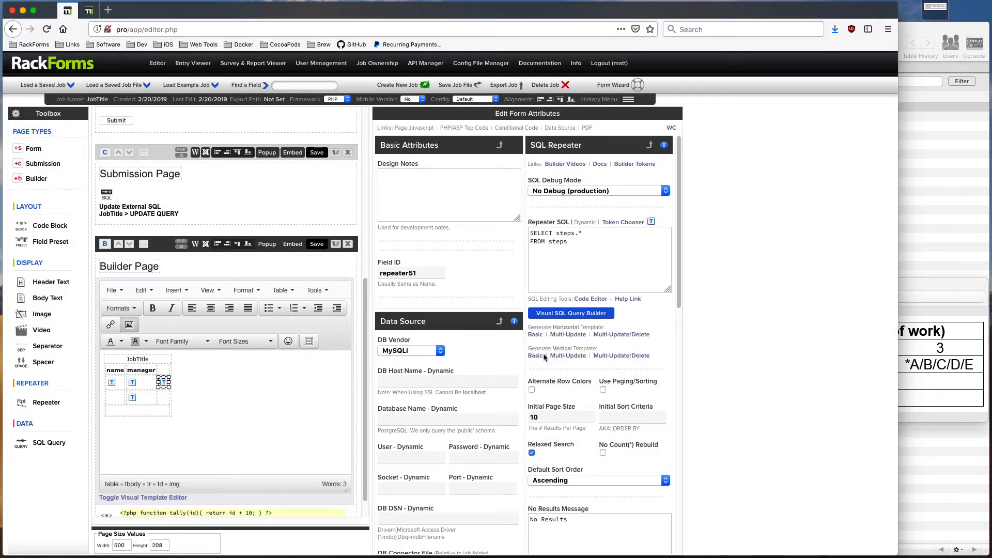
Try commenting out the return line of the tally function, save the Builder page and check its preview
scroll(238, 455, "down", 1)
left_click(155, 486)
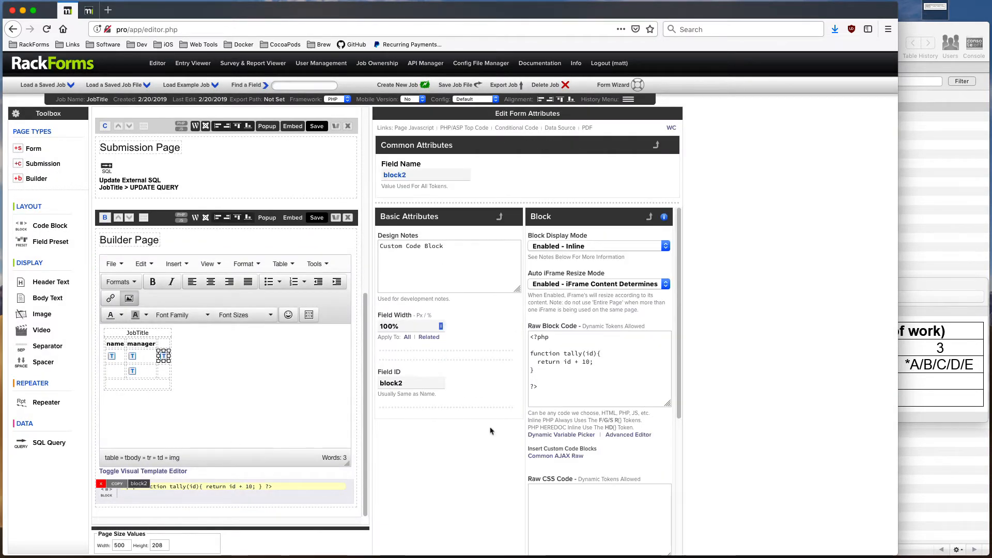
left_click(547, 384)
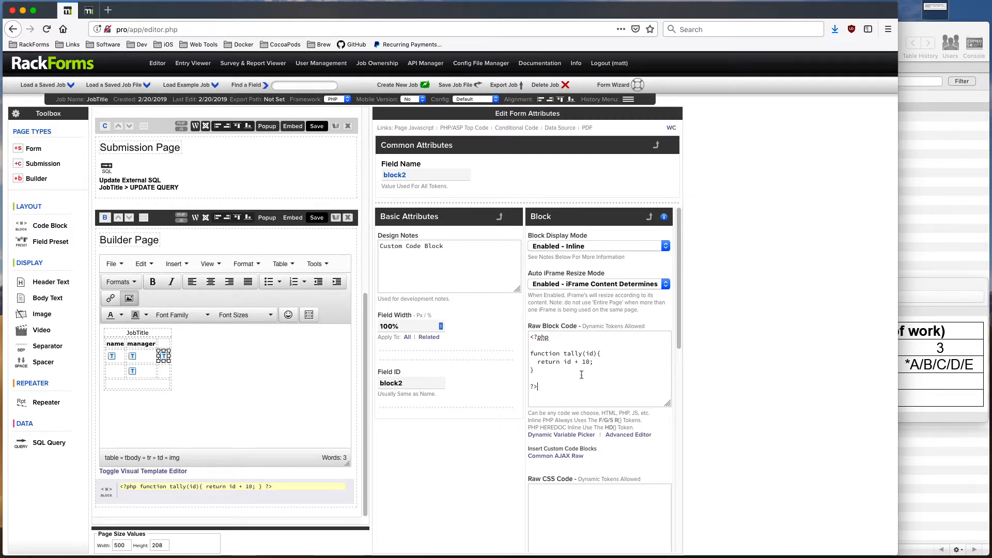
left_click_drag(593, 362, 538, 362)
left_click(538, 362)
type("//")
left_click(316, 217)
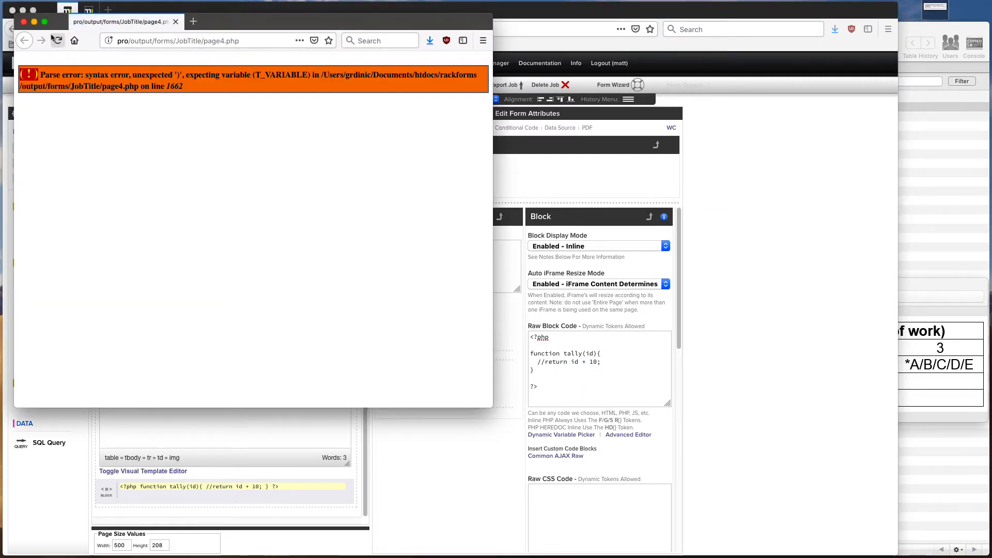
left_click(23, 21)
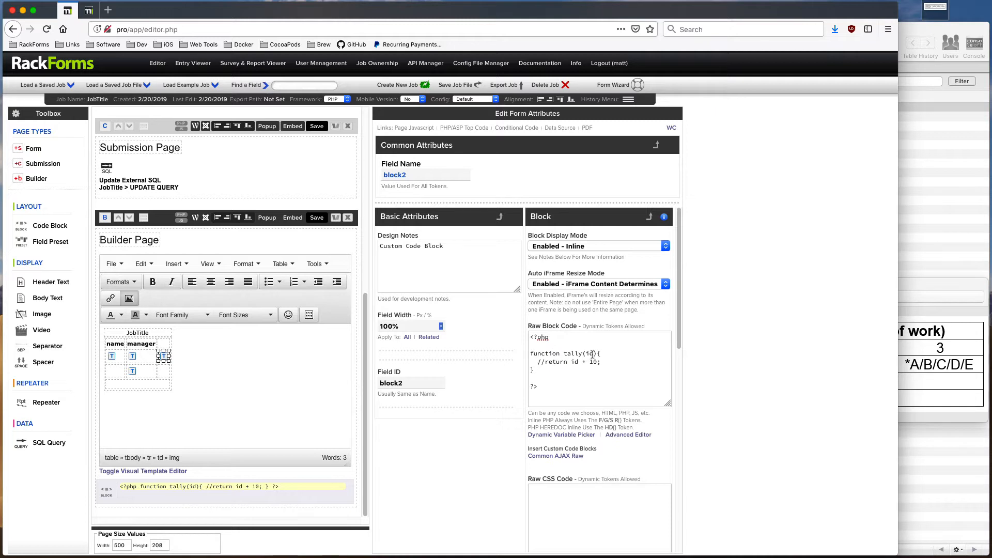
Change the code to function tally($id) with an uncommented return $id + 10;, save the Builder page and check its preview
type("$")
key("BackSpace")
key("BackSpace")
type("$")
left_click(321, 224)
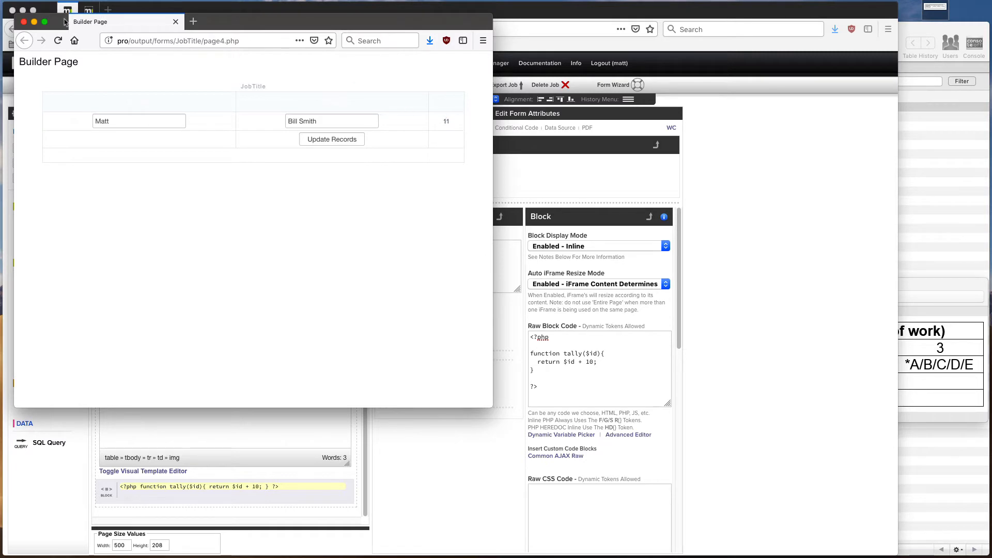
left_click(23, 21)
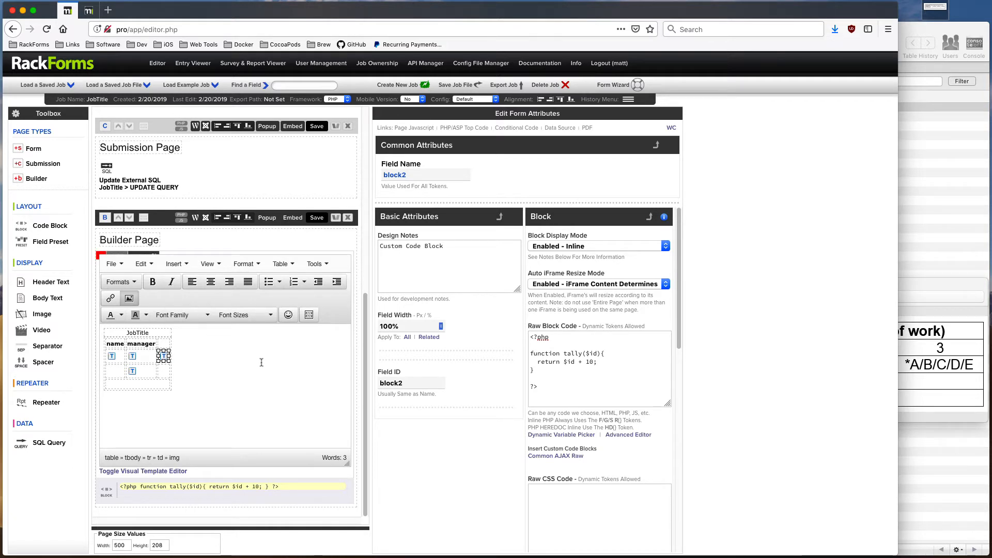
Review the function name in the custom function token's properties and close them without changes
double_click(164, 356)
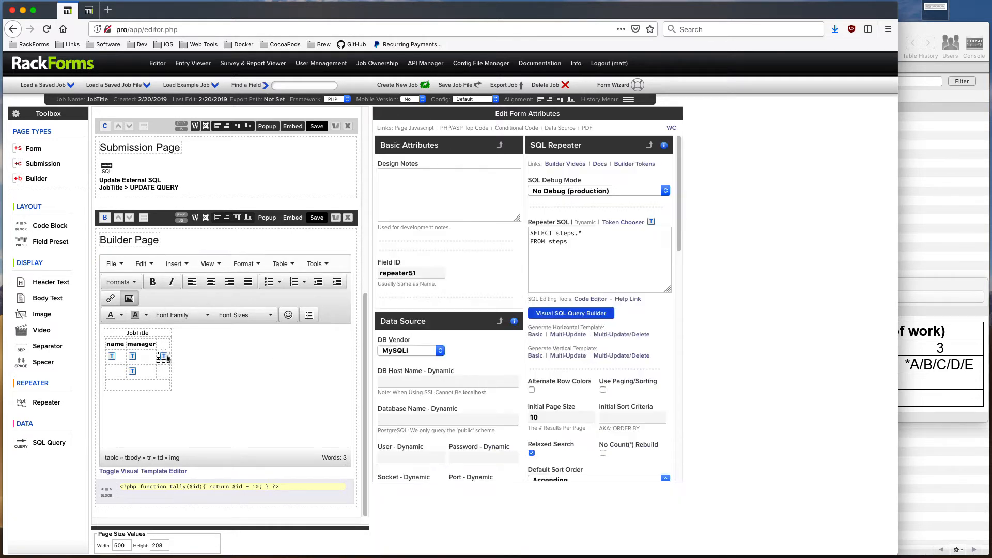
double_click(317, 294)
left_click(650, 359)
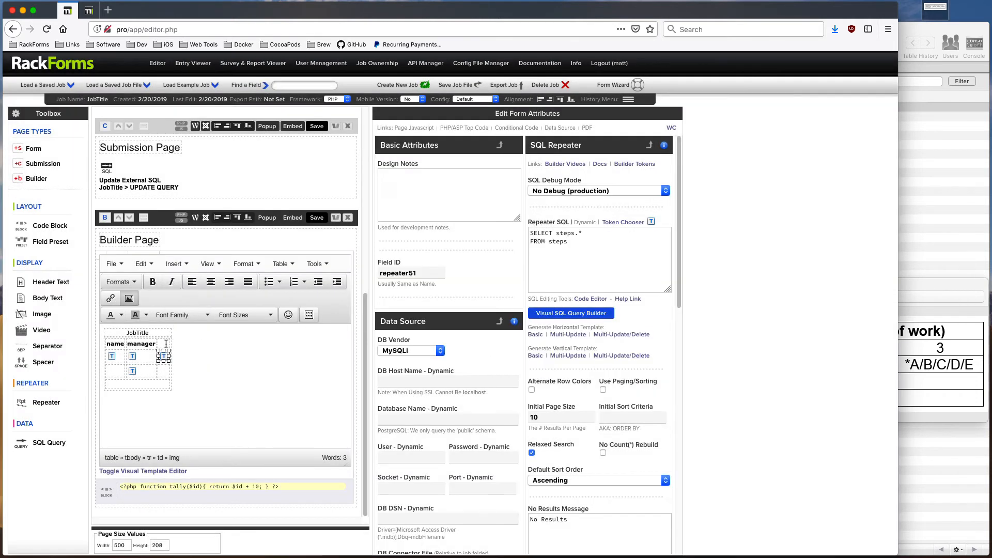
Compare the steps table's record in the database client with the tally function's parameter and return expression
left_click(913, 234)
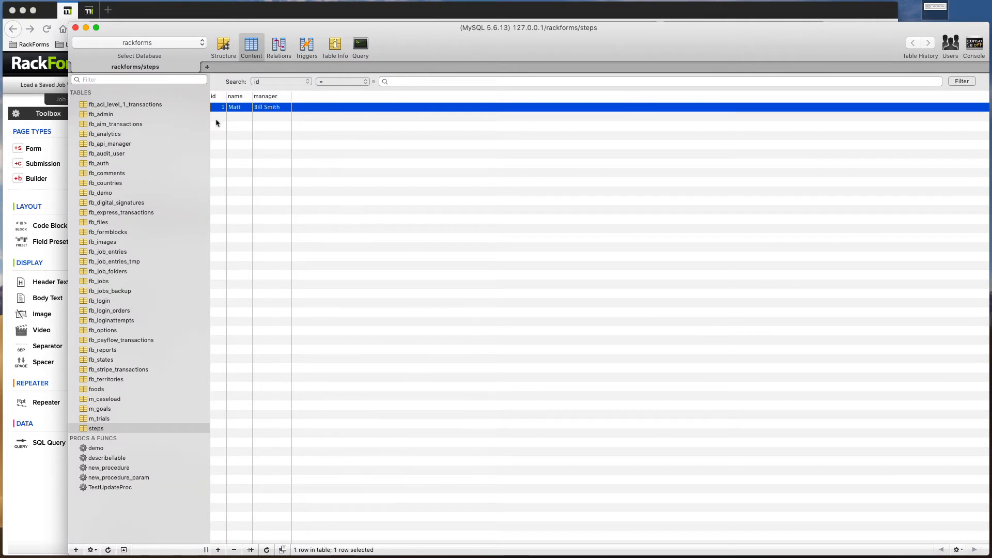
left_click(270, 11)
left_click(155, 487)
left_click_drag(557, 391, 597, 354)
left_click(579, 356)
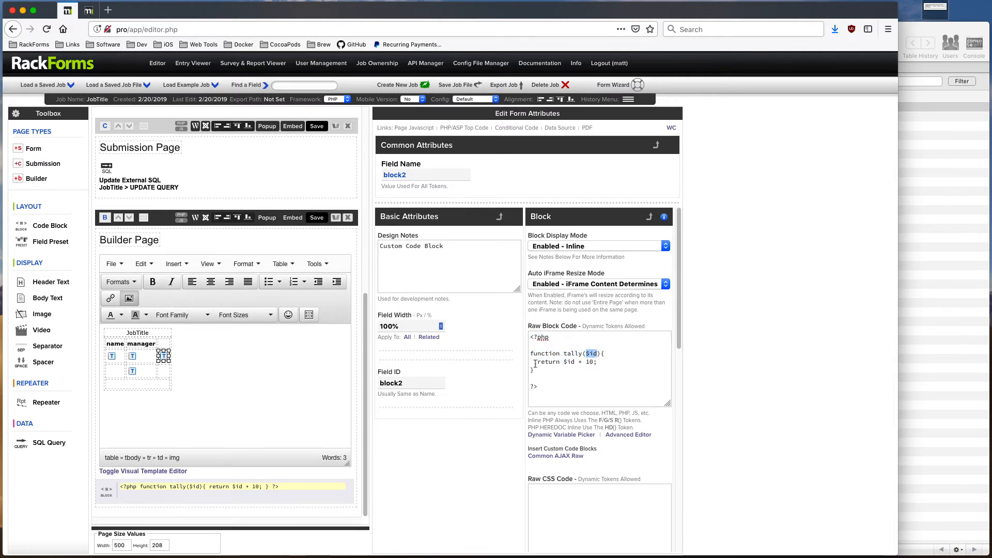
left_click_drag(537, 362, 564, 362)
left_click(582, 362)
left_click(924, 260)
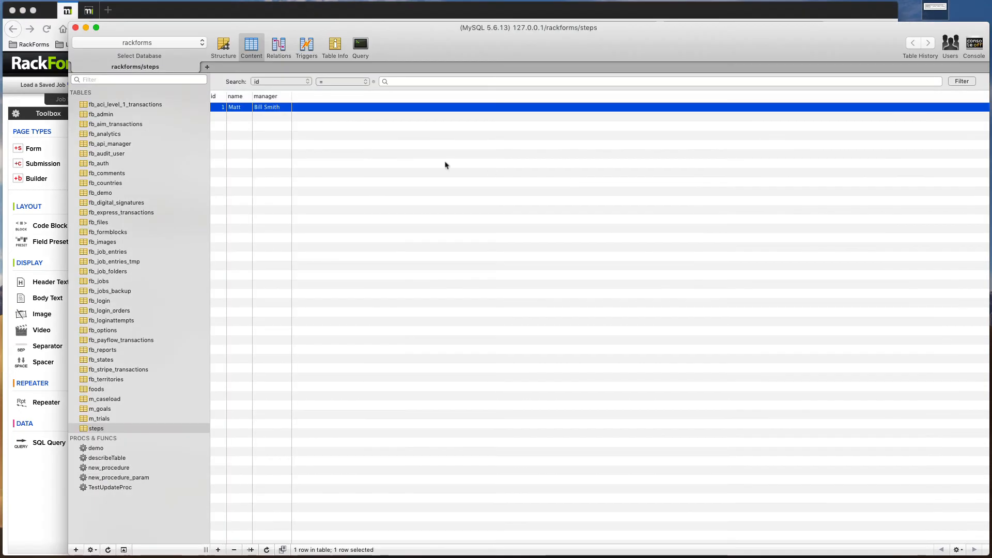
left_click(318, 8)
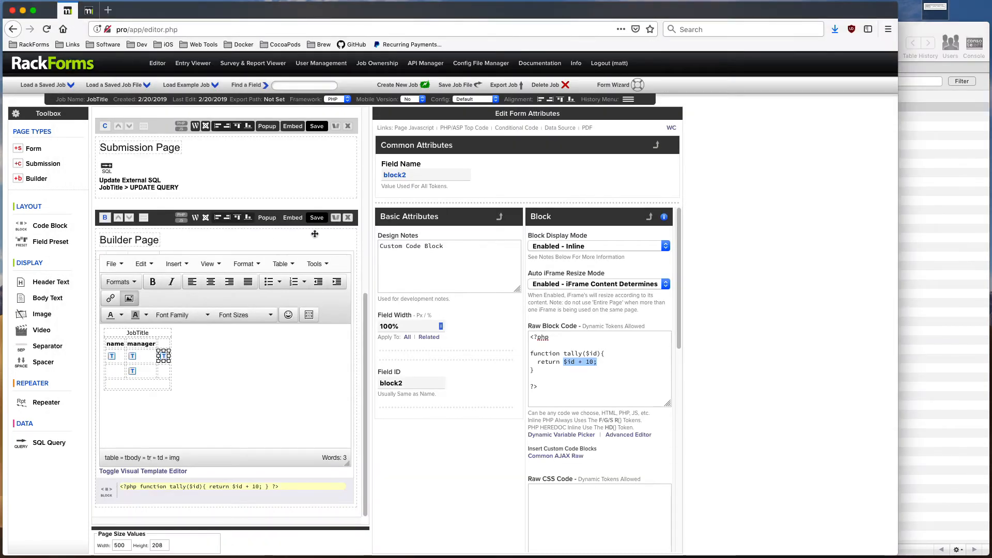
Save the Builder page again and examine the function's output in the added column of the preview
left_click(317, 218)
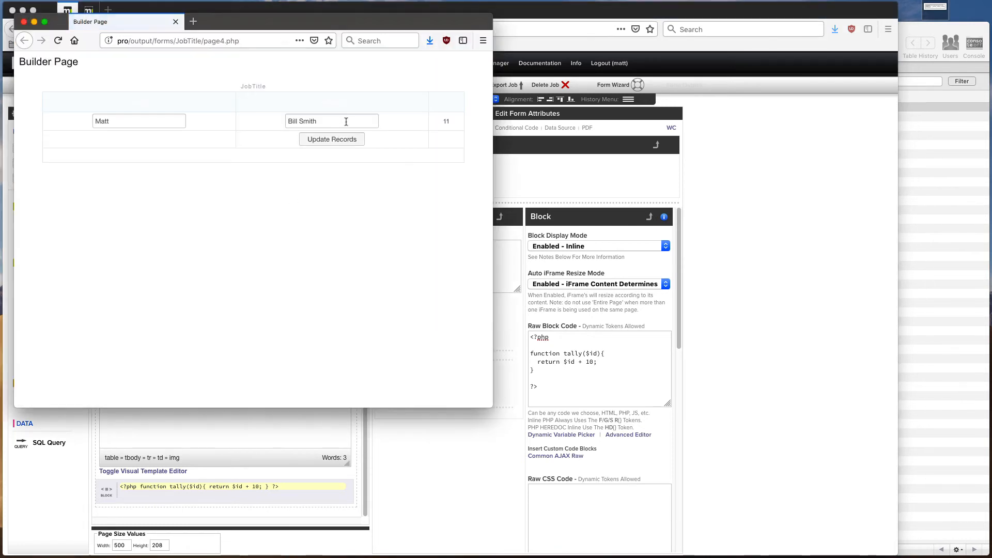
double_click(446, 121)
left_click(23, 22)
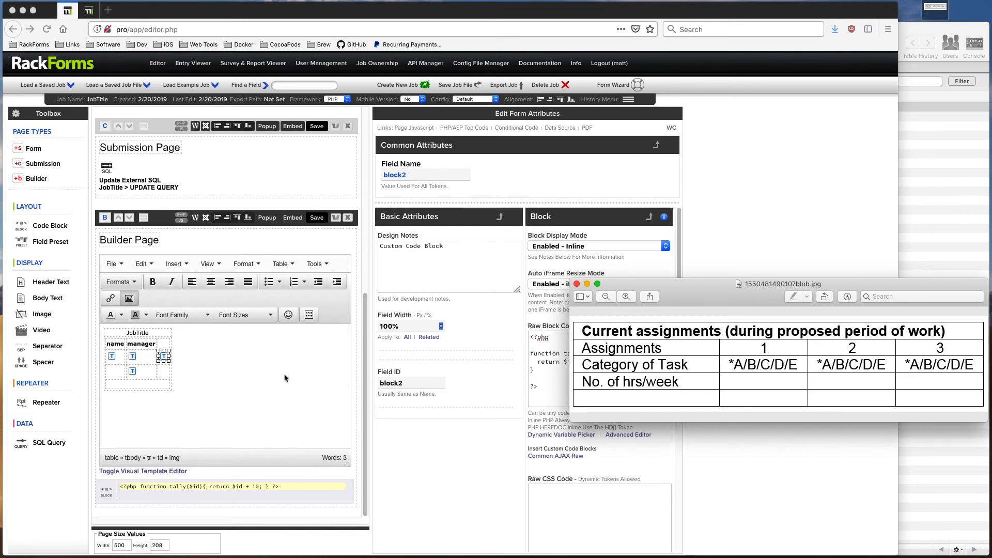
Review the No. of hrs/week row in the assignments reference image, closing it and deleting its file from the desktop
left_click_drag(724, 373, 733, 378)
left_click_drag(794, 387, 805, 388)
left_click(576, 284)
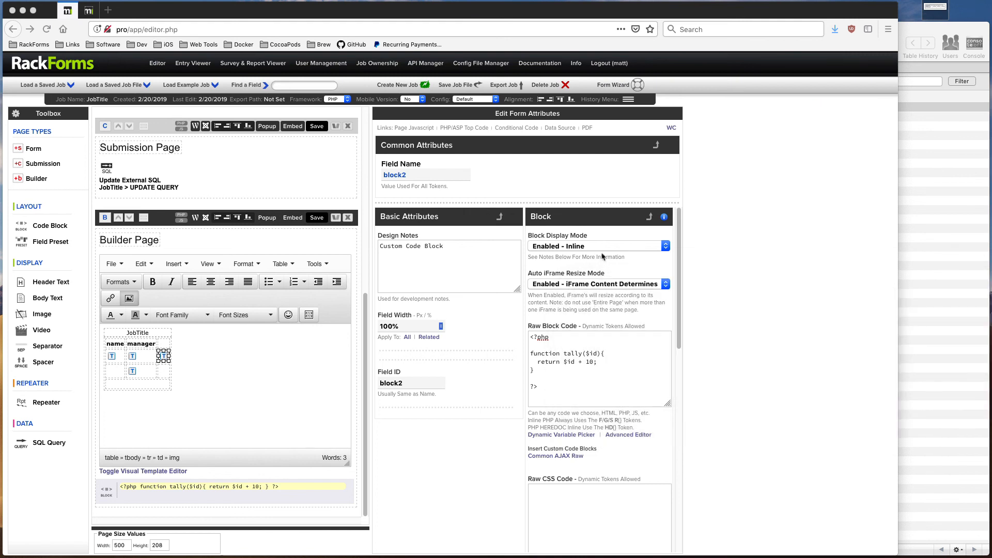
key("super+BackSpace")
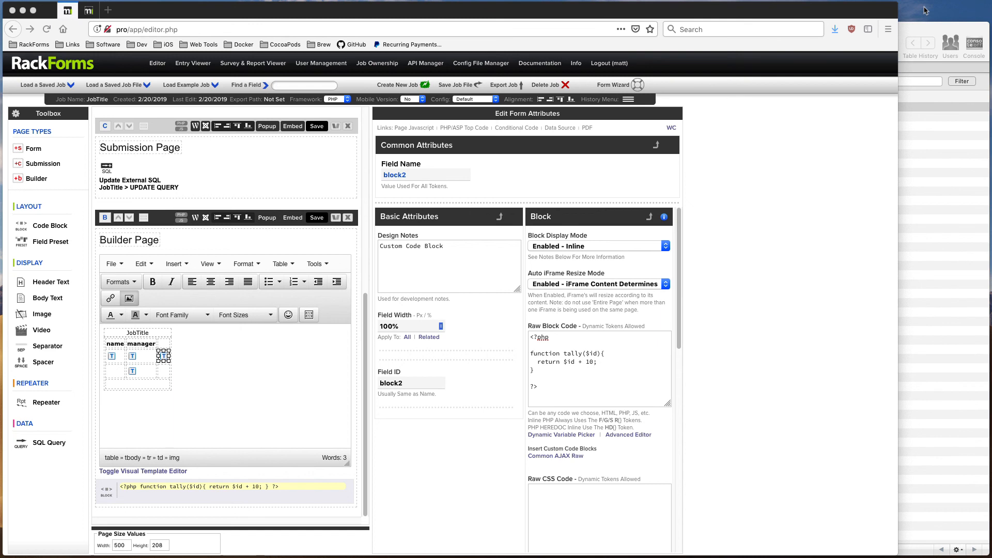